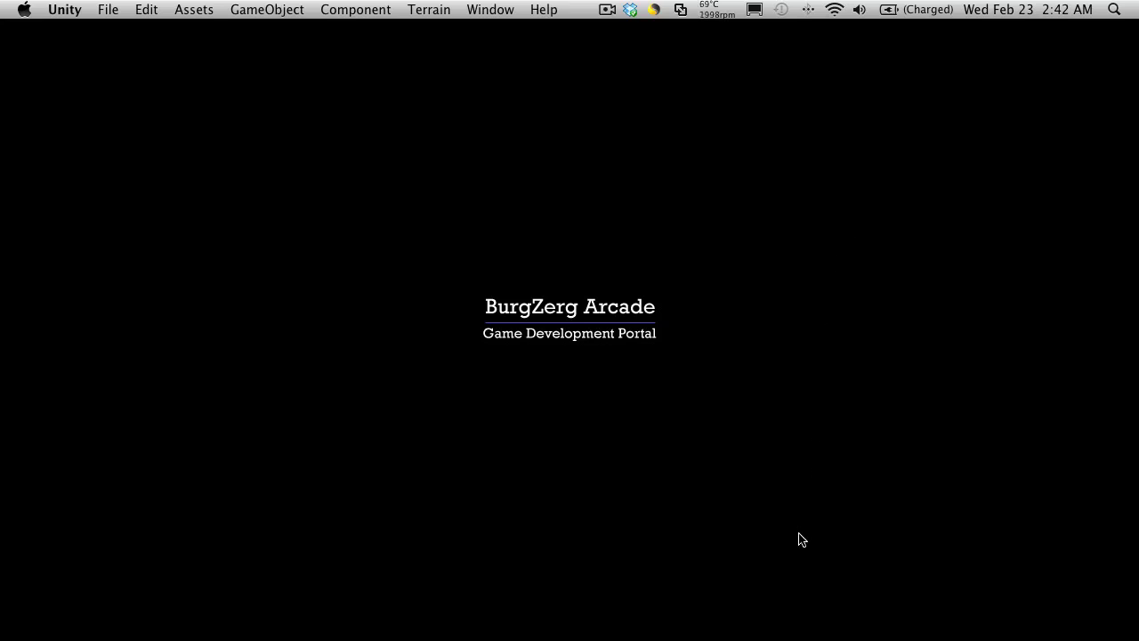
Step: Switch to Unity, bring up MonoDevelop with its solution loaded, and minimize MonoDevelop
{"action": "mouse_move", "coordinate": [721, 638]}
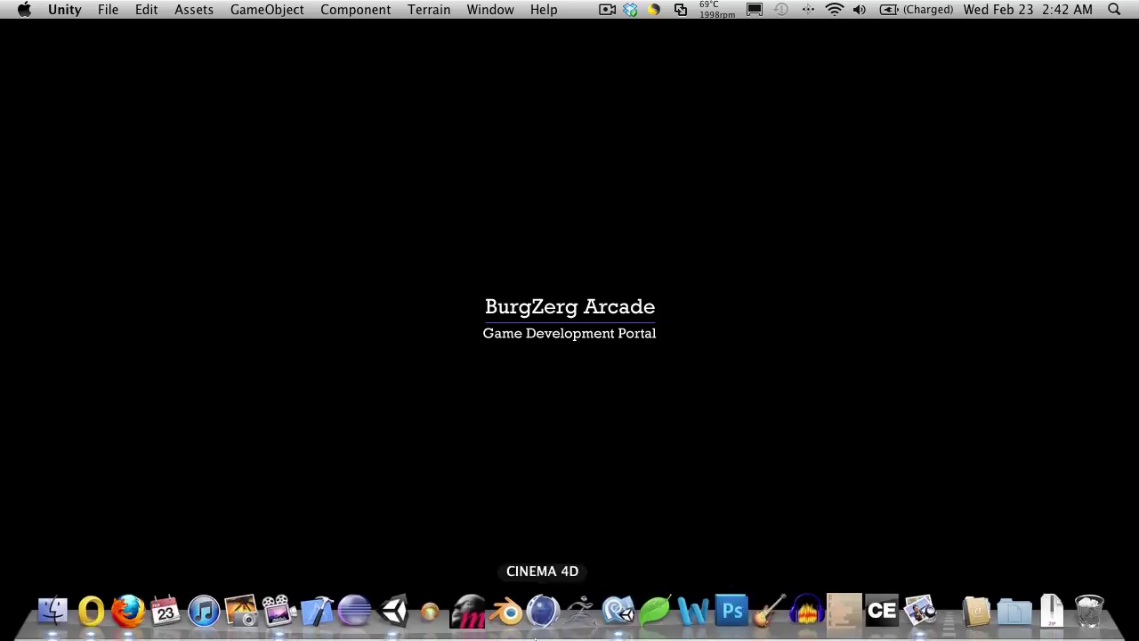
{"action": "left_click", "coordinate": [395, 614]}
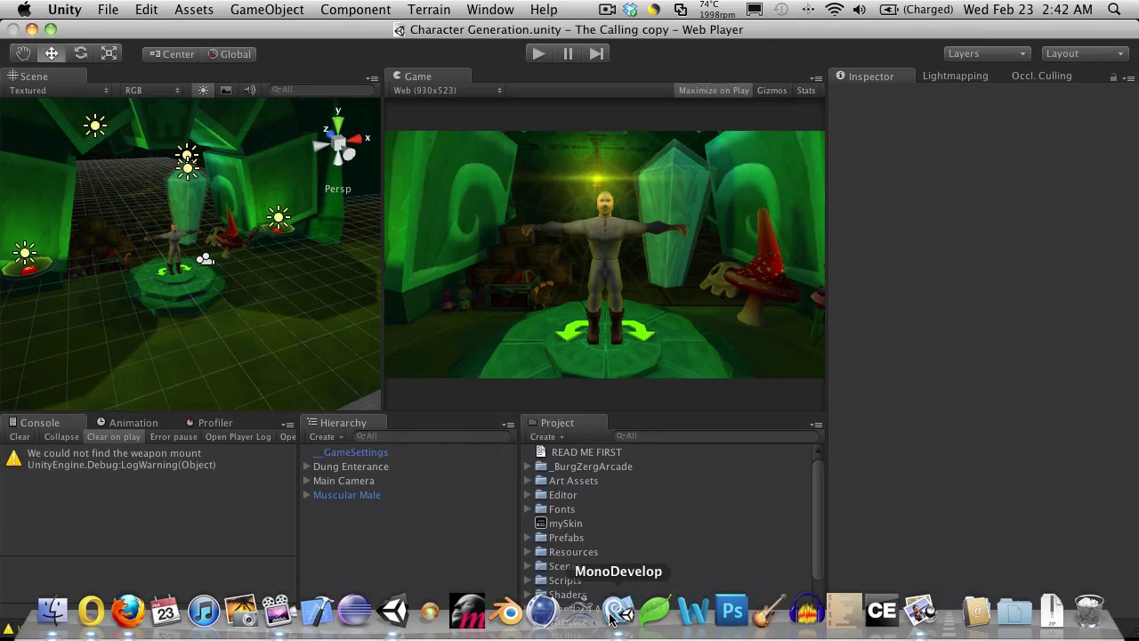
{"action": "left_click", "coordinate": [618, 612]}
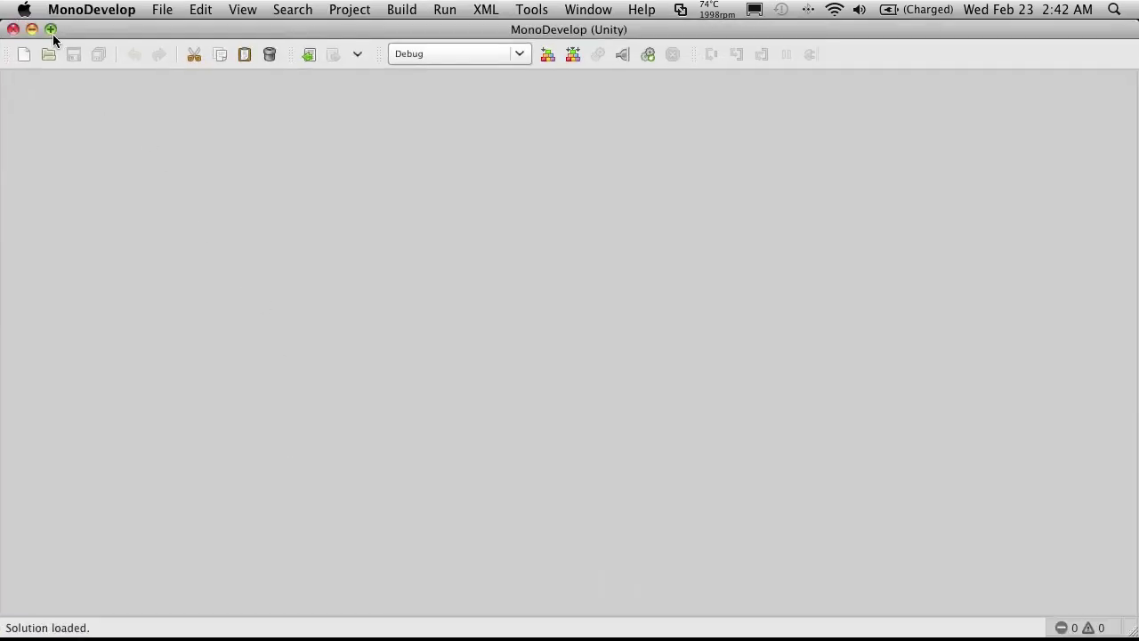
{"action": "left_click", "coordinate": [31, 30]}
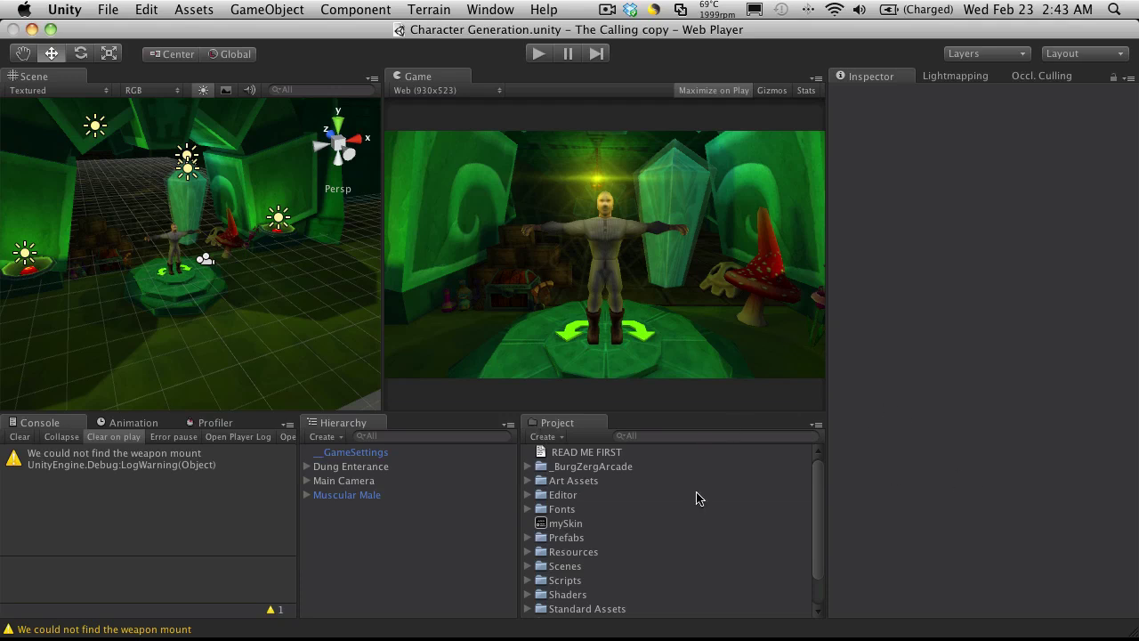
Step: Open the Equipment Test scene from the project's Scenes folder
{"action": "scroll", "coordinate": [596, 534], "scroll_direction": "down", "scroll_amount": 2}
{"action": "scroll", "coordinate": [586, 530], "scroll_direction": "up", "scroll_amount": 2}
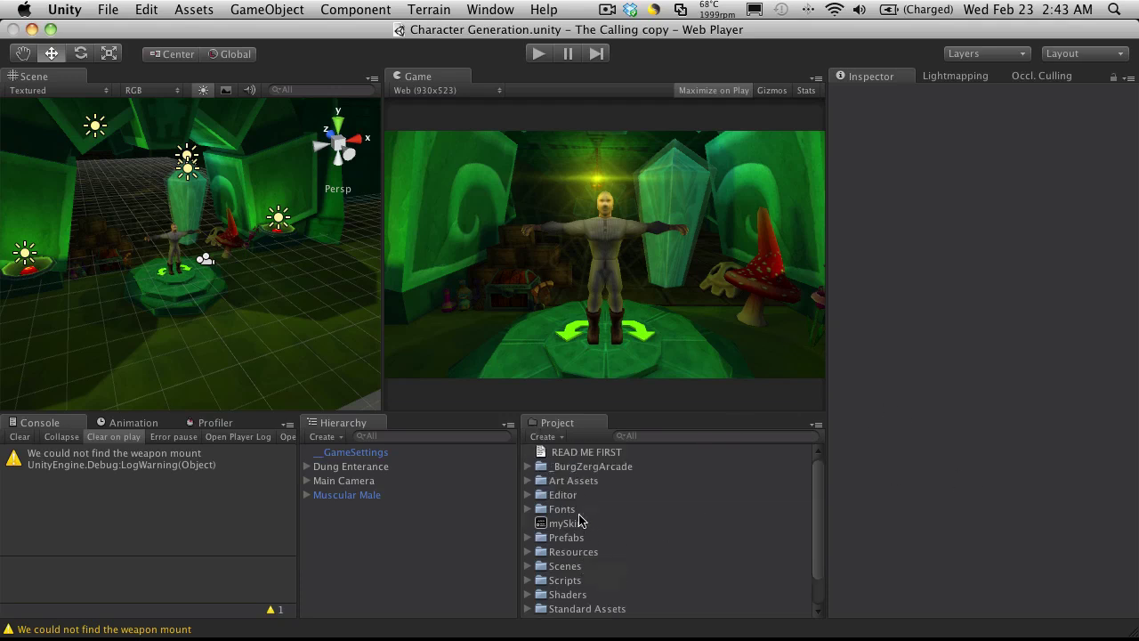
{"action": "left_click", "coordinate": [527, 567]}
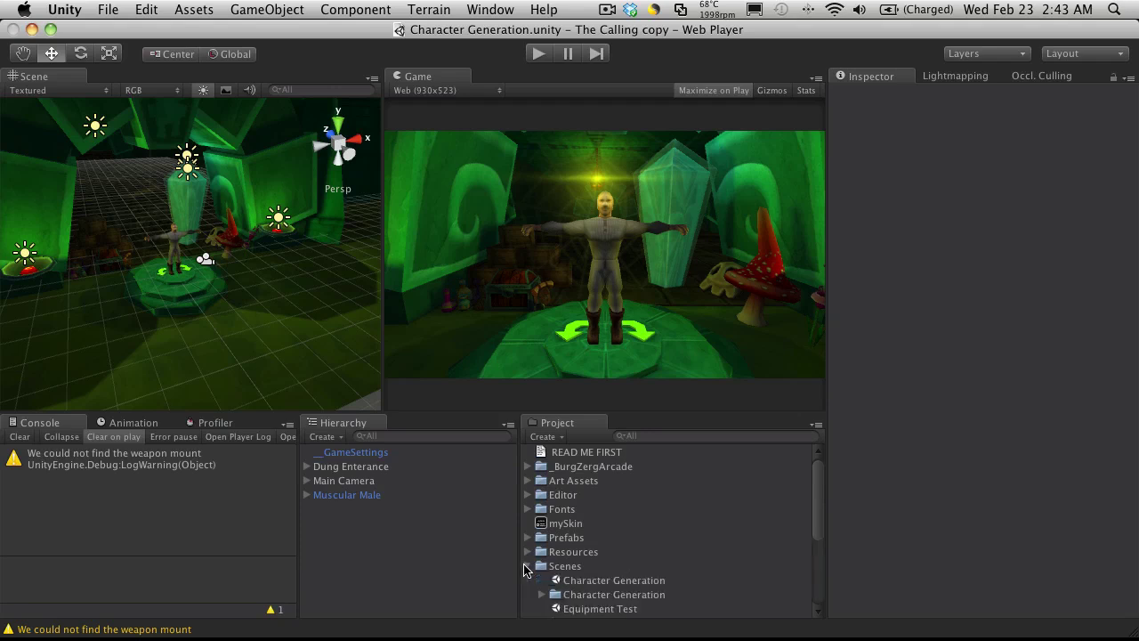
{"action": "scroll", "coordinate": [554, 560], "scroll_direction": "down", "scroll_amount": 4}
{"action": "scroll", "coordinate": [634, 558], "scroll_direction": "down", "scroll_amount": 4}
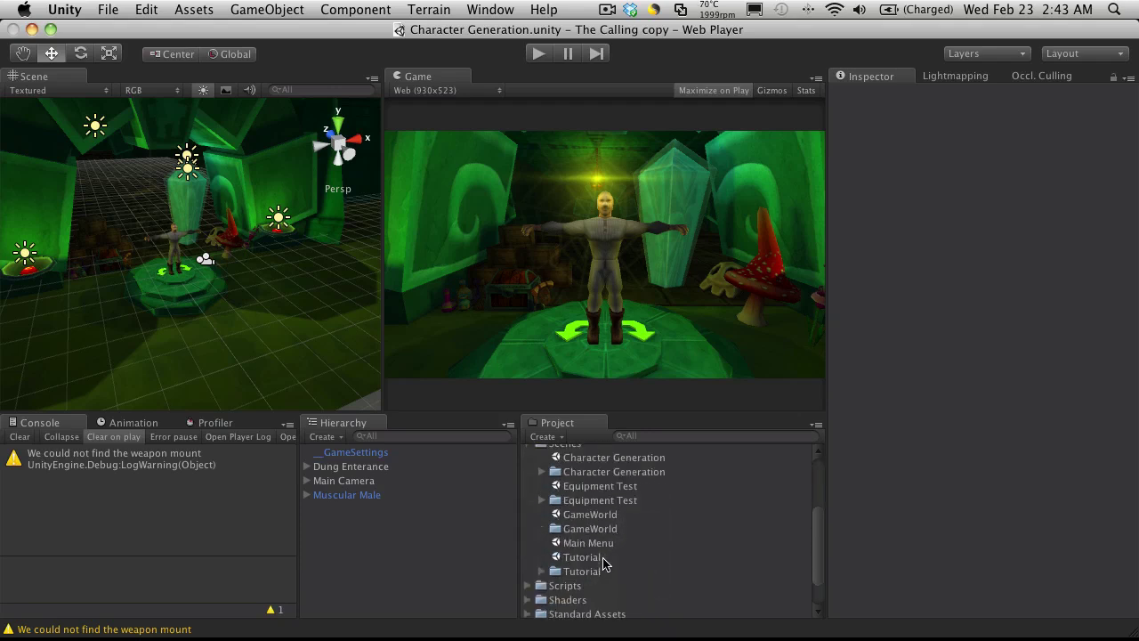
{"action": "scroll", "coordinate": [614, 534], "scroll_direction": "up", "scroll_amount": 1}
{"action": "double_click", "coordinate": [627, 503]}
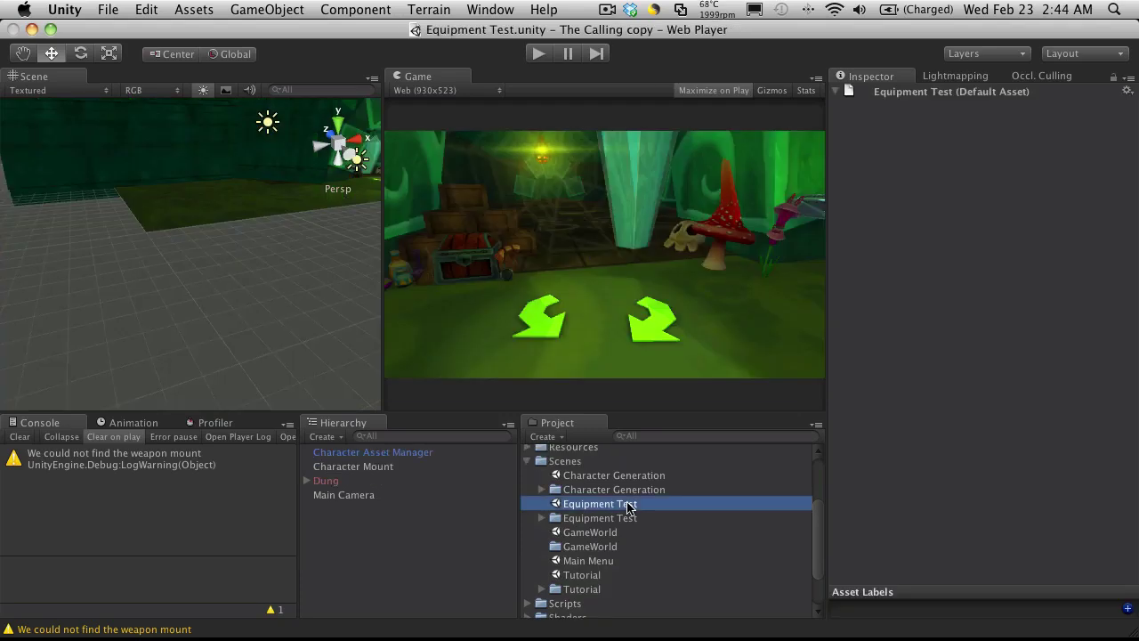
Step: Run the Equipment Test scene and cycle the character's boots option to 3 and the weapon option to 5
{"action": "left_click", "coordinate": [541, 55]}
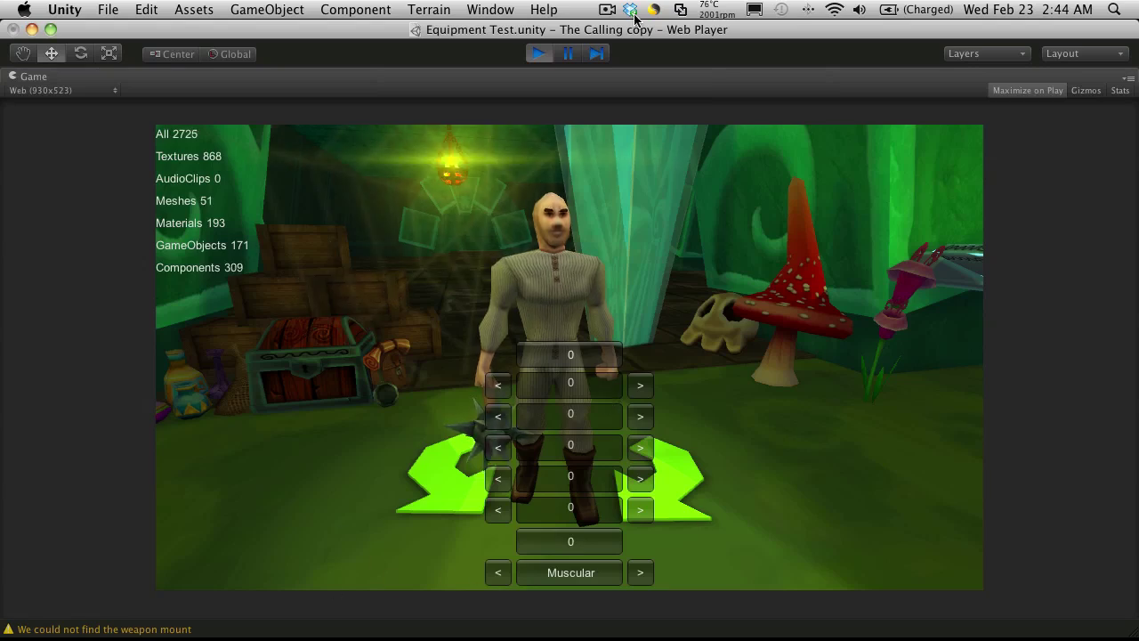
{"action": "left_click", "coordinate": [544, 56]}
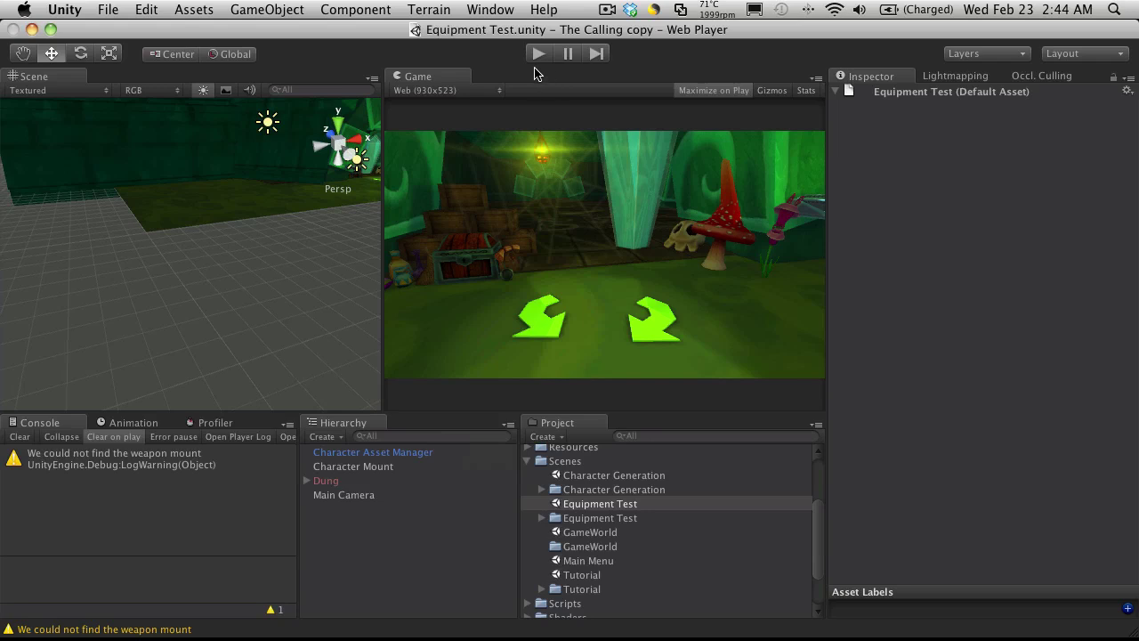
{"action": "left_click", "coordinate": [544, 56]}
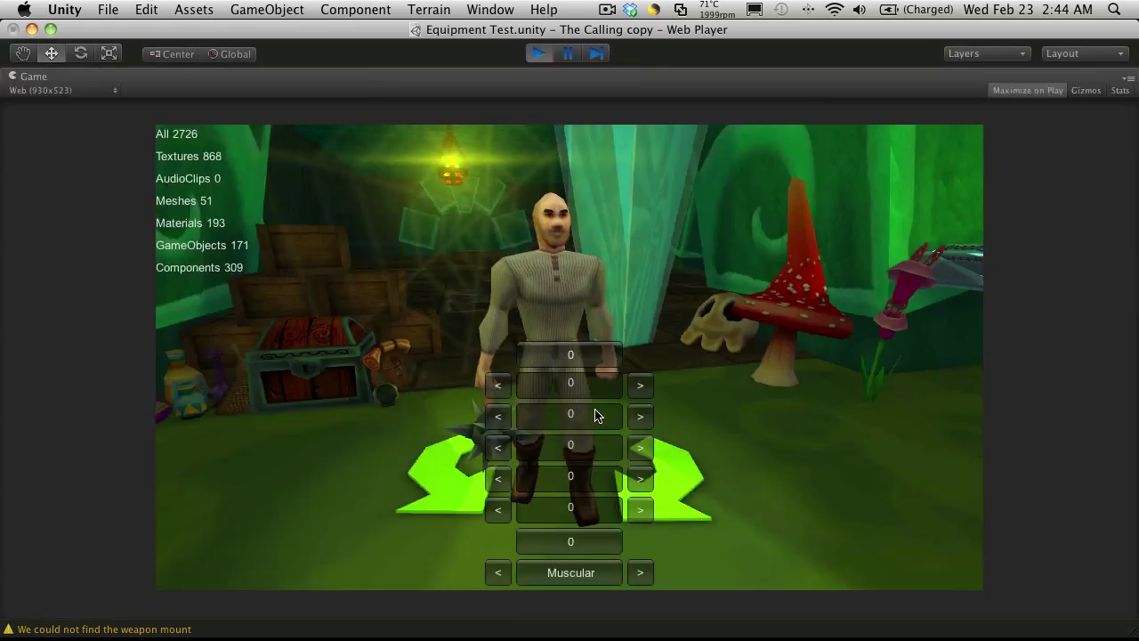
{"action": "left_click", "coordinate": [644, 389]}
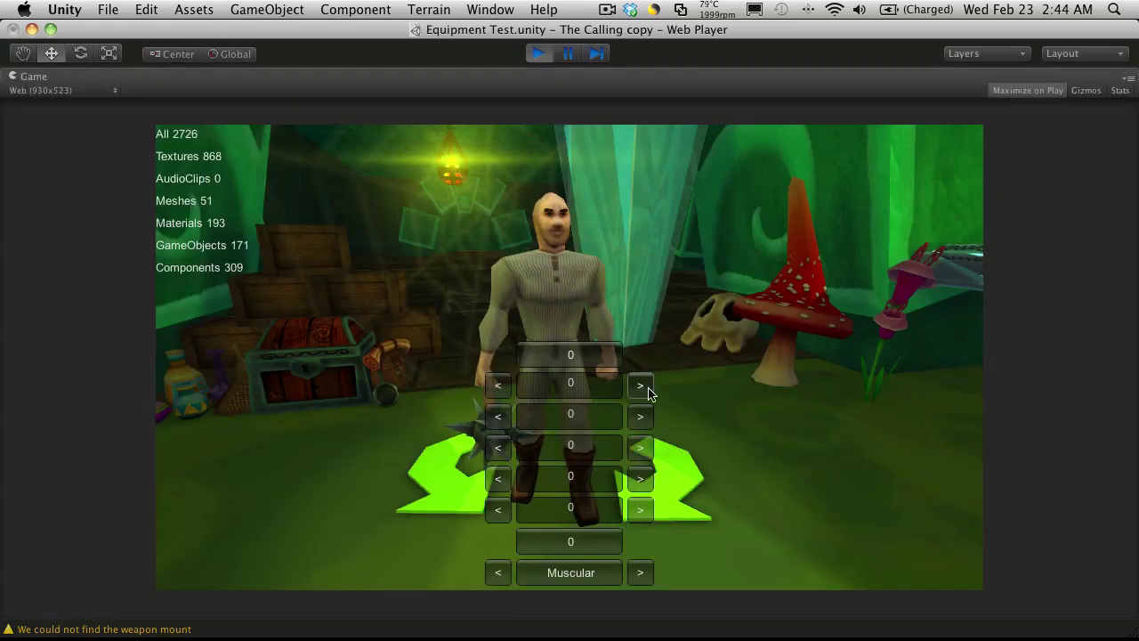
{"action": "left_click", "coordinate": [641, 386]}
{"action": "left_click", "coordinate": [640, 386]}
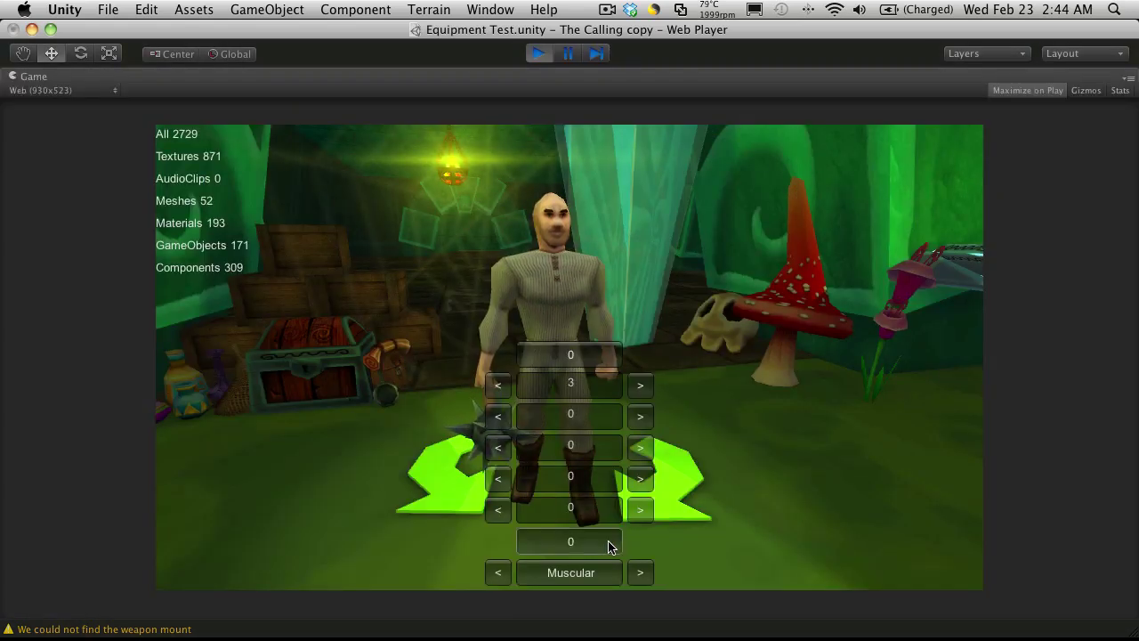
{"action": "left_click", "coordinate": [610, 544]}
{"action": "left_click", "coordinate": [610, 544]}
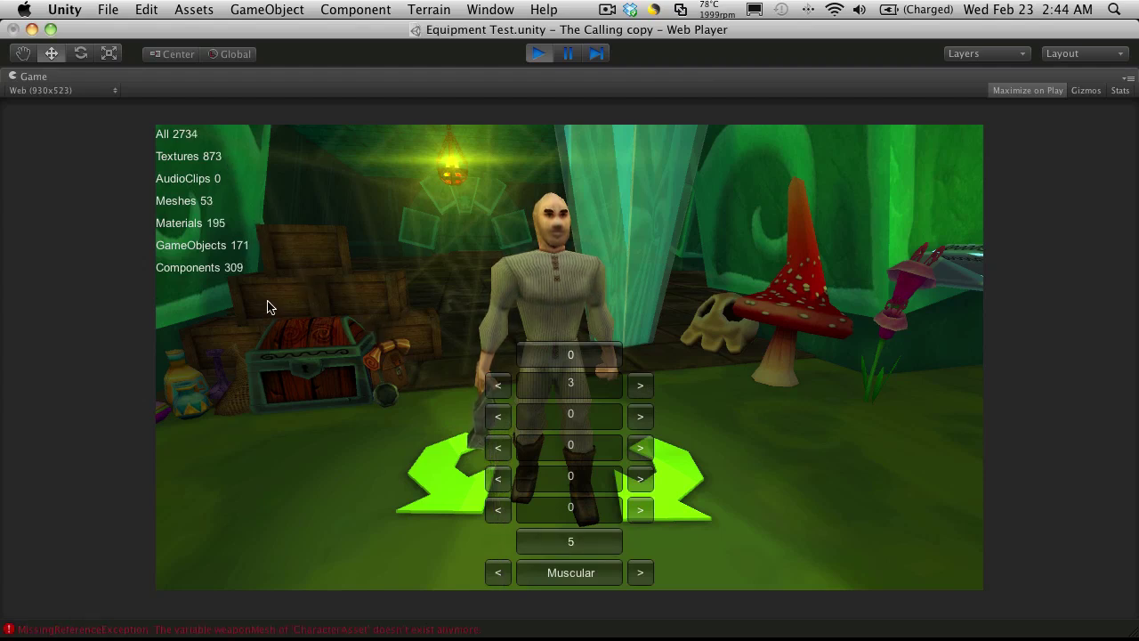
Step: Cycle the running character's boots option to 6 and the trousers option to 4
{"action": "left_click", "coordinate": [641, 386]}
{"action": "left_click", "coordinate": [641, 385]}
{"action": "left_click", "coordinate": [641, 385]}
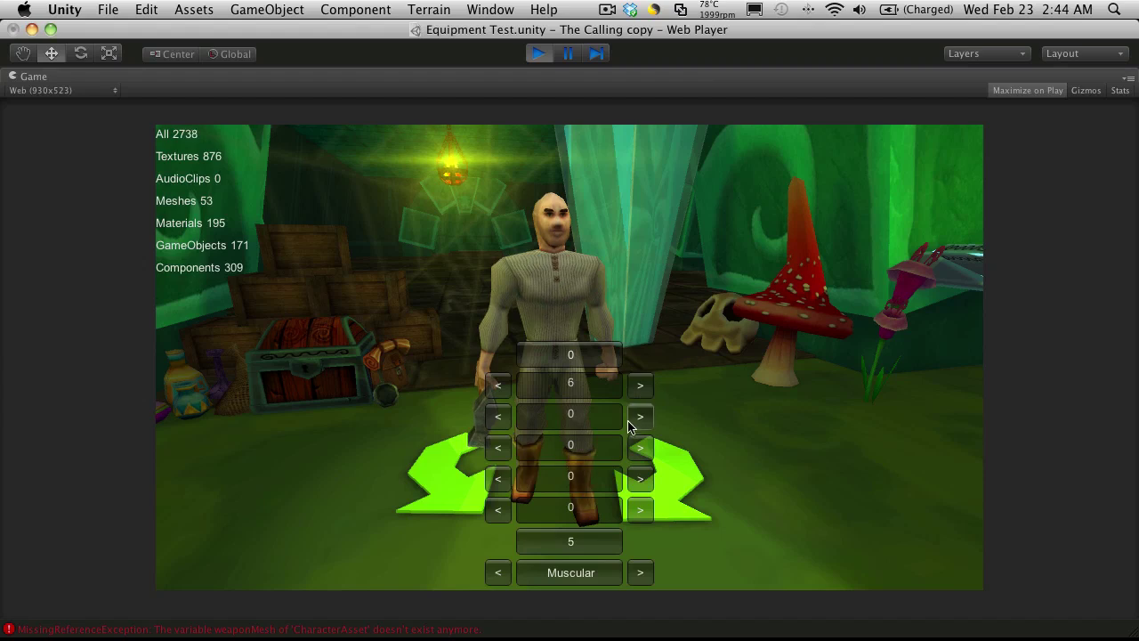
{"action": "left_click", "coordinate": [640, 416]}
{"action": "left_click", "coordinate": [640, 416]}
{"action": "left_click", "coordinate": [640, 416]}
{"action": "left_click", "coordinate": [639, 417]}
Step: Cycle the equipment option below the trousers to 4 and the character's torso option to 4
{"action": "left_click", "coordinate": [640, 448]}
{"action": "left_click", "coordinate": [639, 447]}
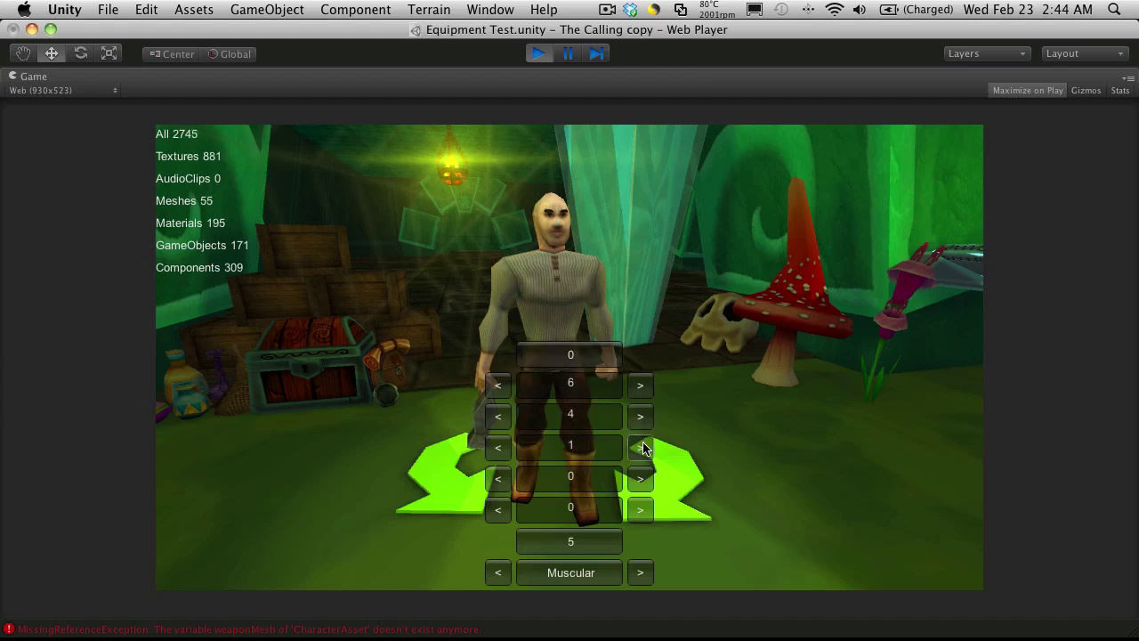
{"action": "left_click", "coordinate": [640, 448]}
{"action": "left_click", "coordinate": [639, 448]}
{"action": "left_click", "coordinate": [640, 479]}
{"action": "left_click", "coordinate": [639, 478]}
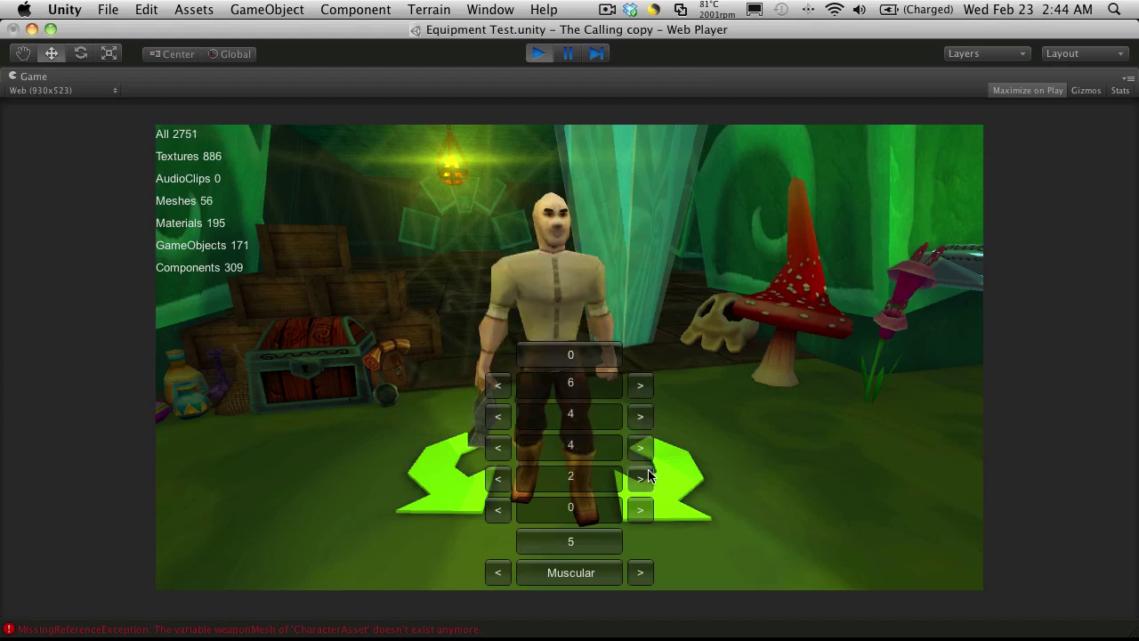
{"action": "left_click", "coordinate": [640, 479]}
{"action": "left_click", "coordinate": [640, 479]}
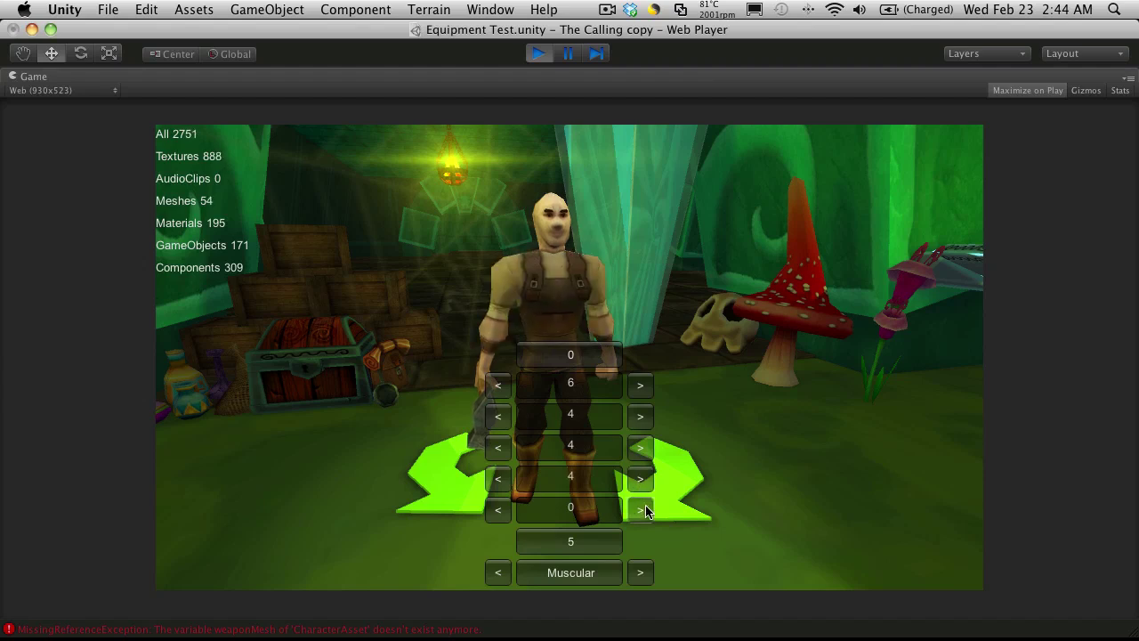
Step: Cycle the equipment option below the torso to 2, change the body type to Fat, and end the test run
{"action": "left_click", "coordinate": [640, 510]}
{"action": "left_click", "coordinate": [642, 510]}
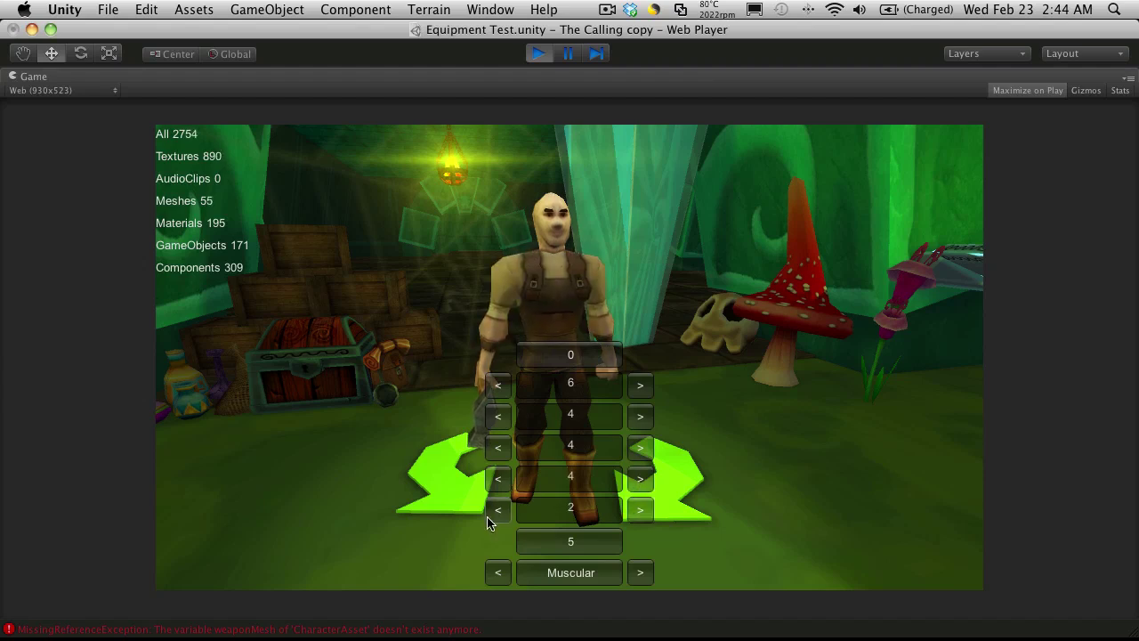
{"action": "left_click", "coordinate": [601, 577]}
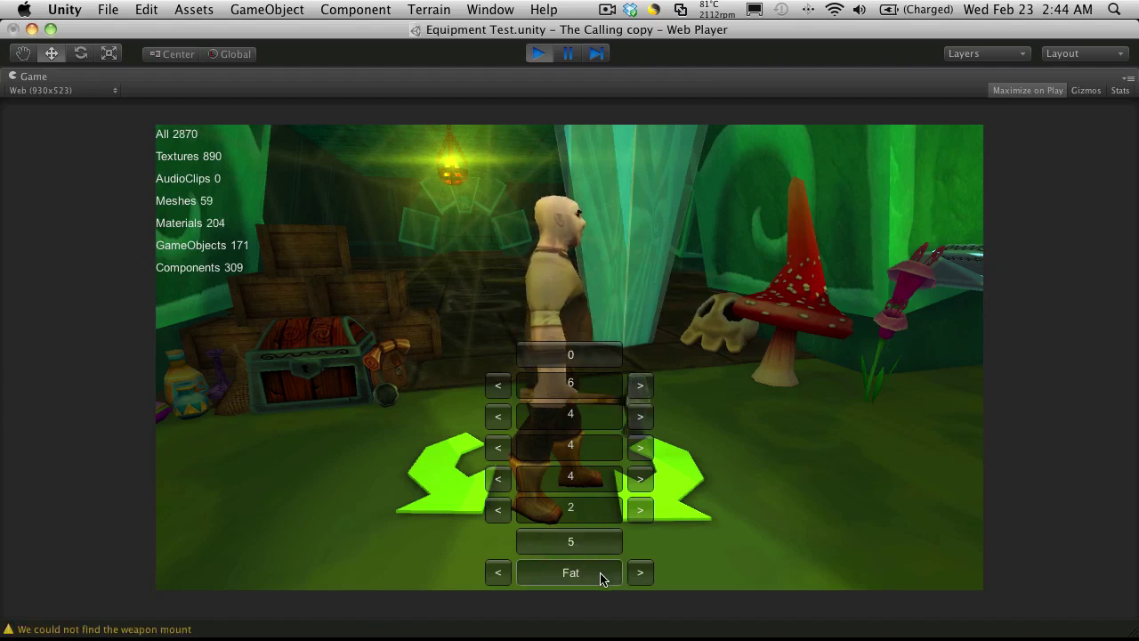
{"action": "left_click", "coordinate": [540, 55]}
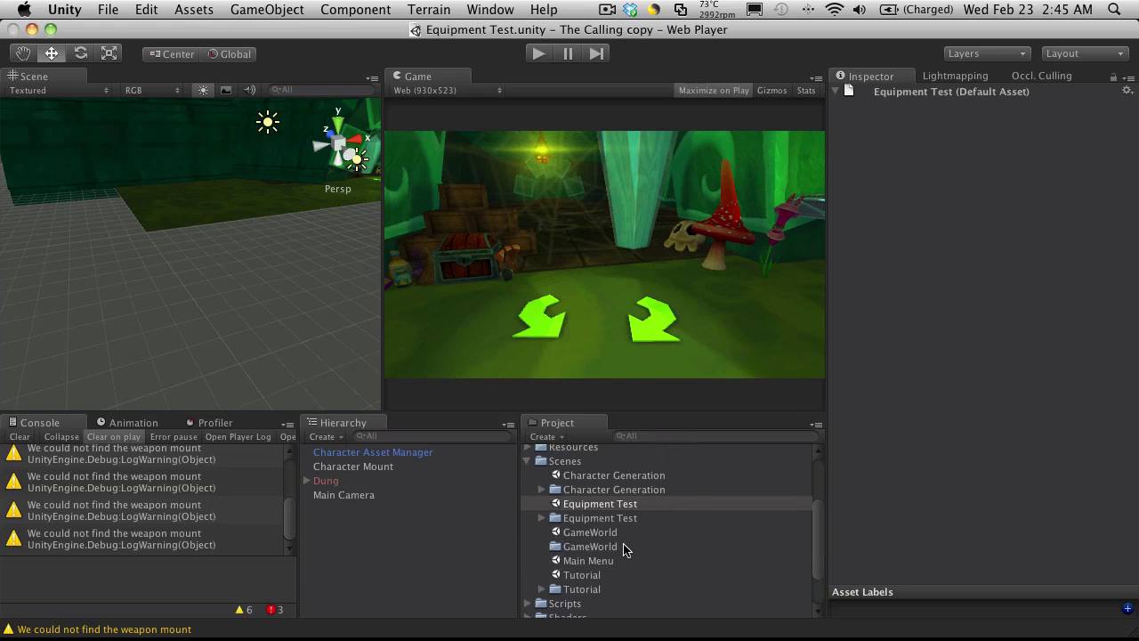
Step: Open the Character Generation scene and view the whole dungeon geometry from outside in the scene view
{"action": "double_click", "coordinate": [637, 477]}
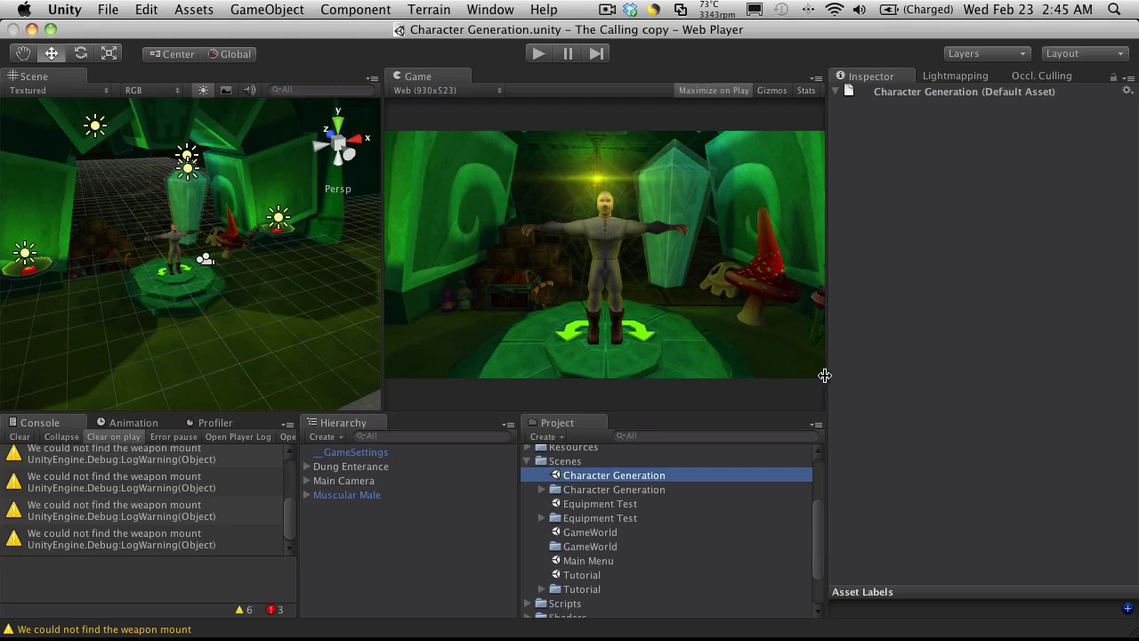
{"action": "scroll", "coordinate": [255, 212], "scroll_direction": "down", "scroll_amount": 5}
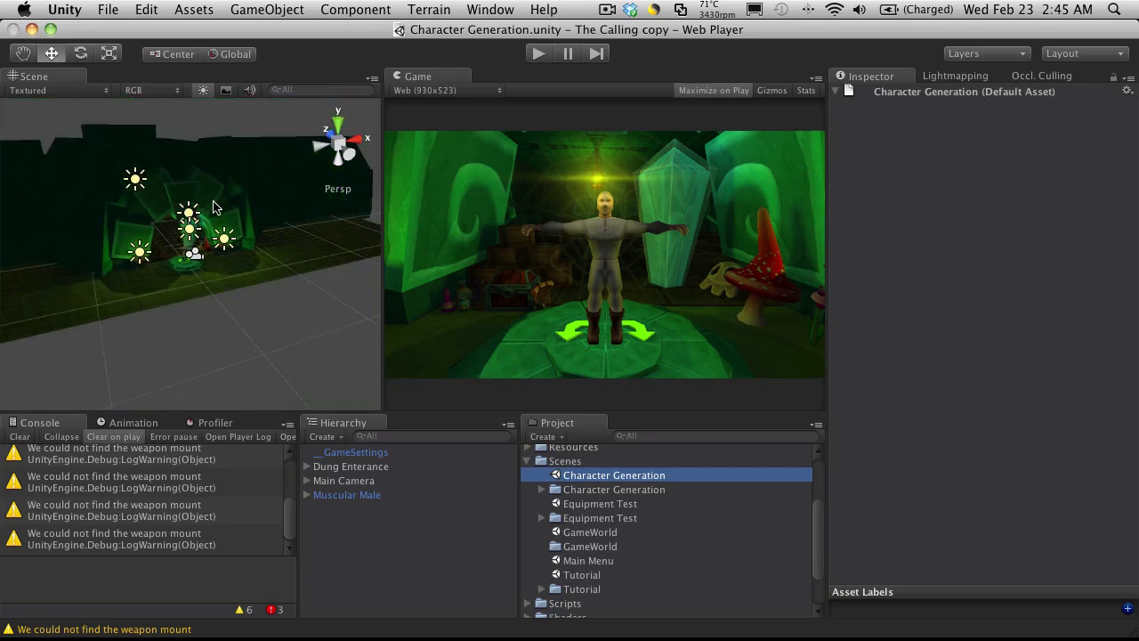
{"action": "scroll", "coordinate": [202, 191], "scroll_direction": "down", "scroll_amount": 2}
{"action": "middle_click_drag", "start_coordinate": [182, 170], "coordinate": [271, 231]}
{"action": "left_click_drag", "start_coordinate": [271, 231], "coordinate": [267, 293], "text": "alt"}
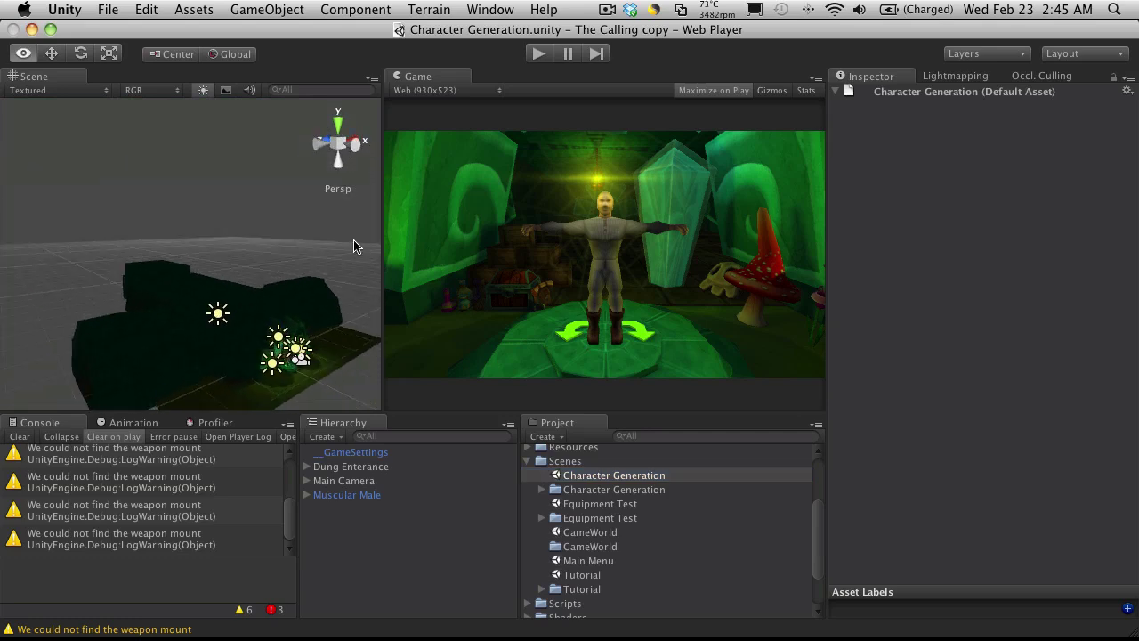
{"action": "left_click_drag", "start_coordinate": [183, 236], "coordinate": [204, 355], "text": "alt"}
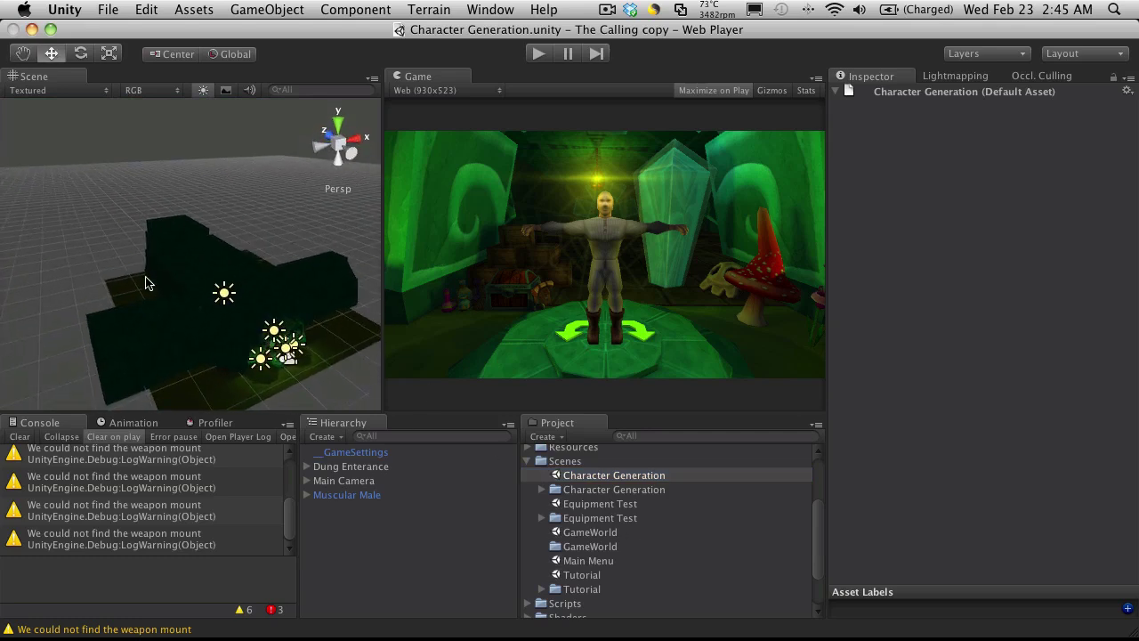
{"action": "left_click_drag", "start_coordinate": [226, 312], "coordinate": [165, 222], "text": "alt"}
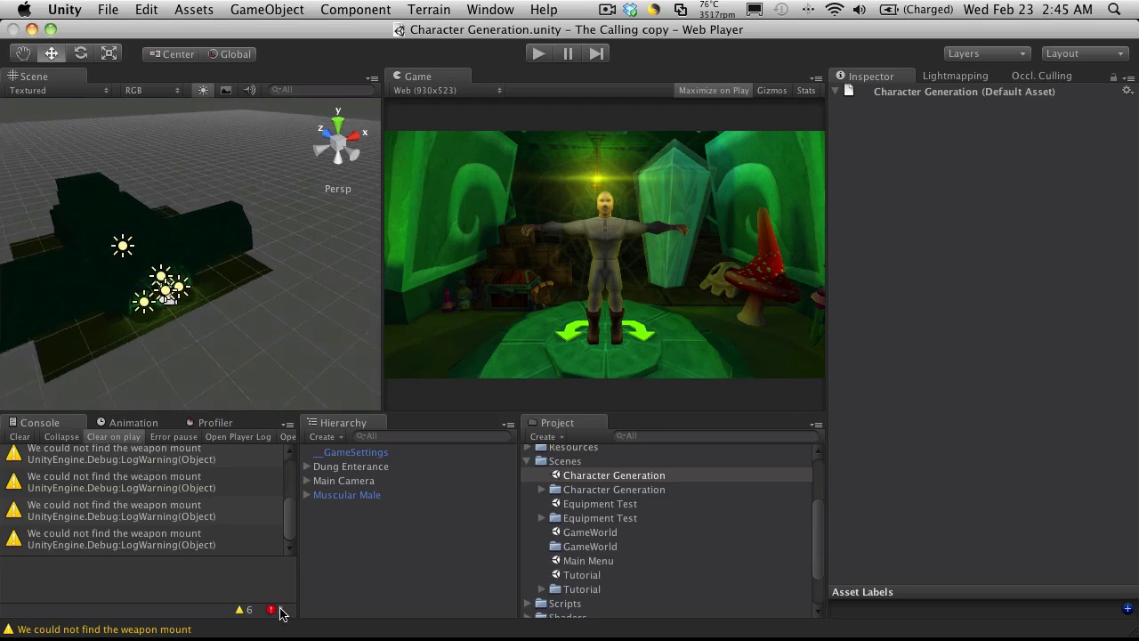
Step: Review the weaponMesh exception and the weapon mount warning in the console, and clear all logged messages
{"action": "scroll", "coordinate": [288, 525], "scroll_direction": "up", "scroll_amount": 3}
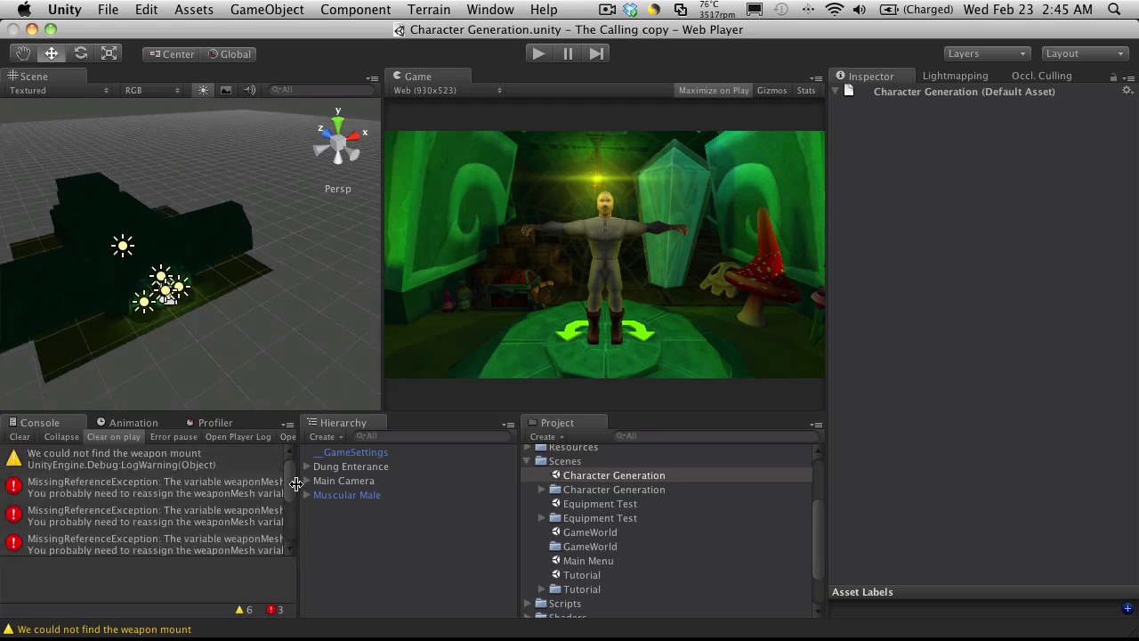
{"action": "left_click", "coordinate": [269, 494]}
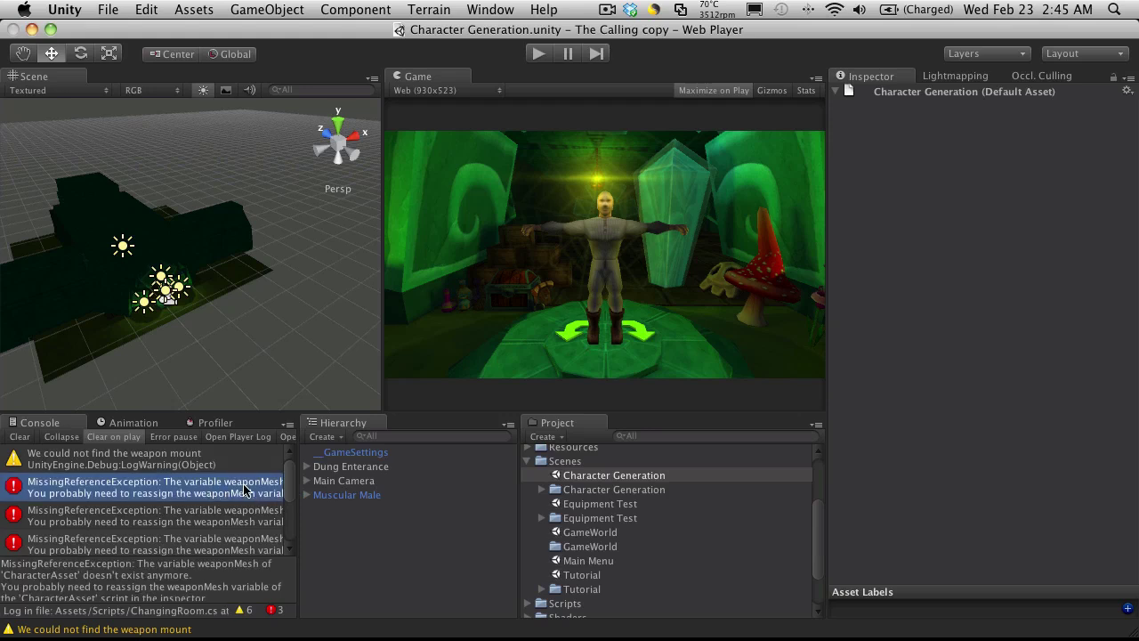
{"action": "scroll", "coordinate": [214, 521], "scroll_direction": "down", "scroll_amount": 3}
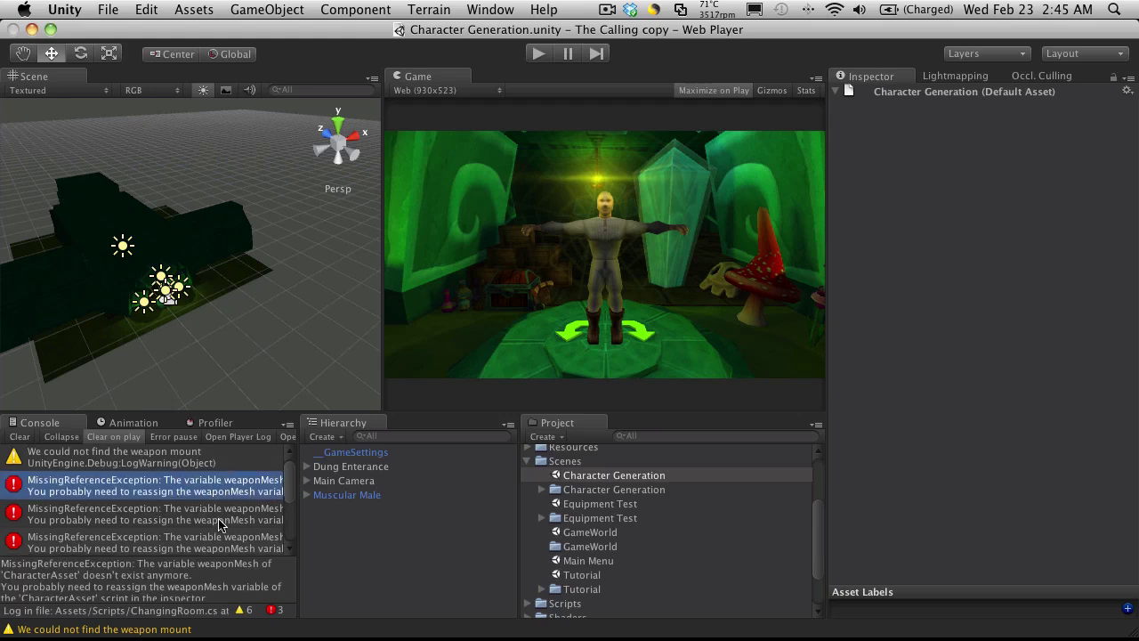
{"action": "scroll", "coordinate": [200, 509], "scroll_direction": "up", "scroll_amount": 1}
{"action": "key", "text": "Up"}
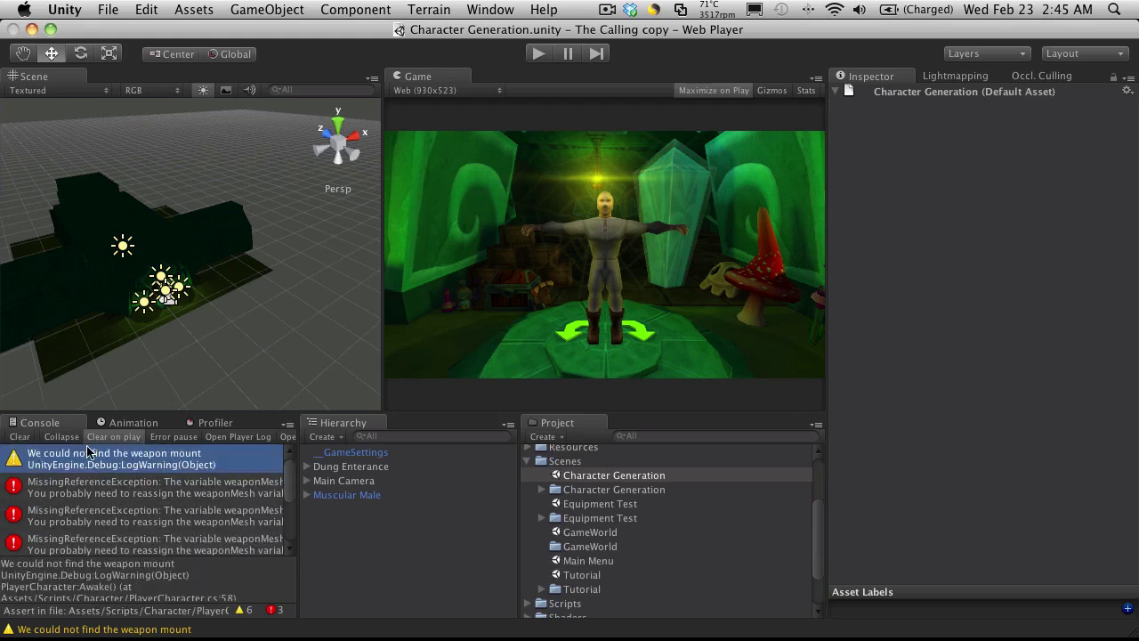
{"action": "left_click", "coordinate": [23, 440]}
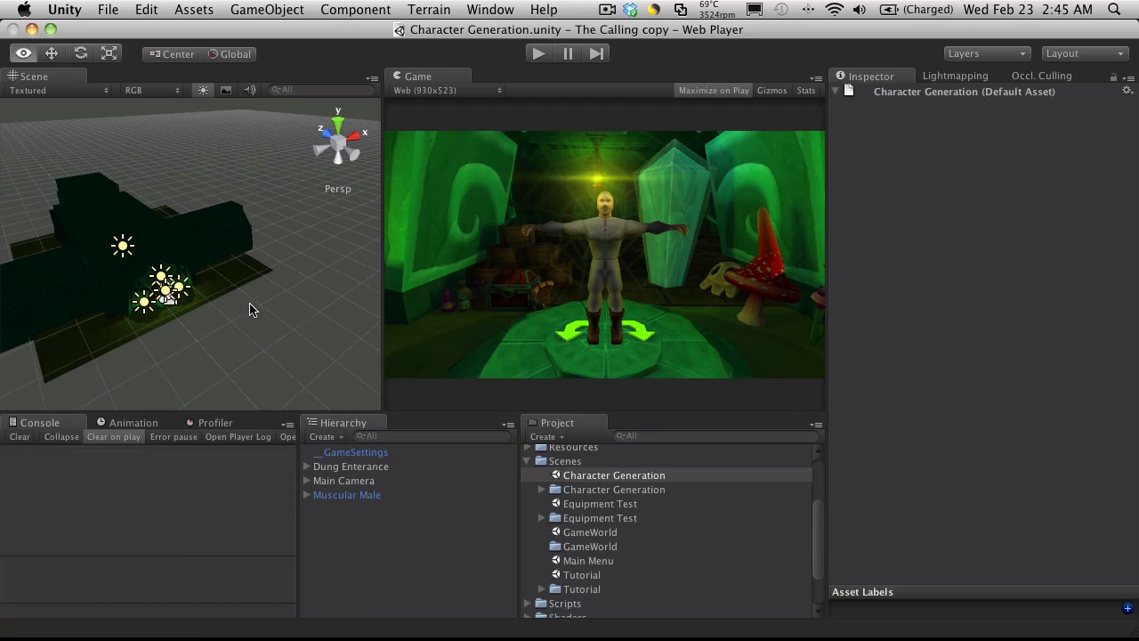
Step: Run the Character Generation scene and display the Detect Leaks readout and the rendering statistics
{"action": "left_click_drag", "start_coordinate": [249, 305], "coordinate": [396, 195], "text": "alt"}
{"action": "scroll", "coordinate": [271, 313], "scroll_direction": "up", "scroll_amount": 5}
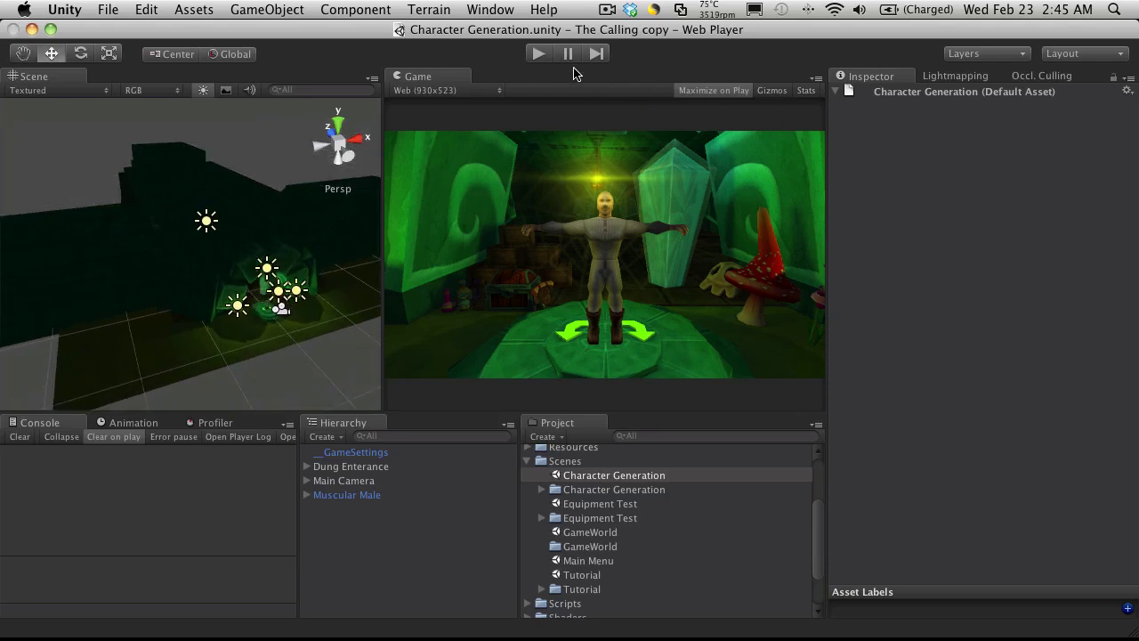
{"action": "left_click", "coordinate": [537, 54]}
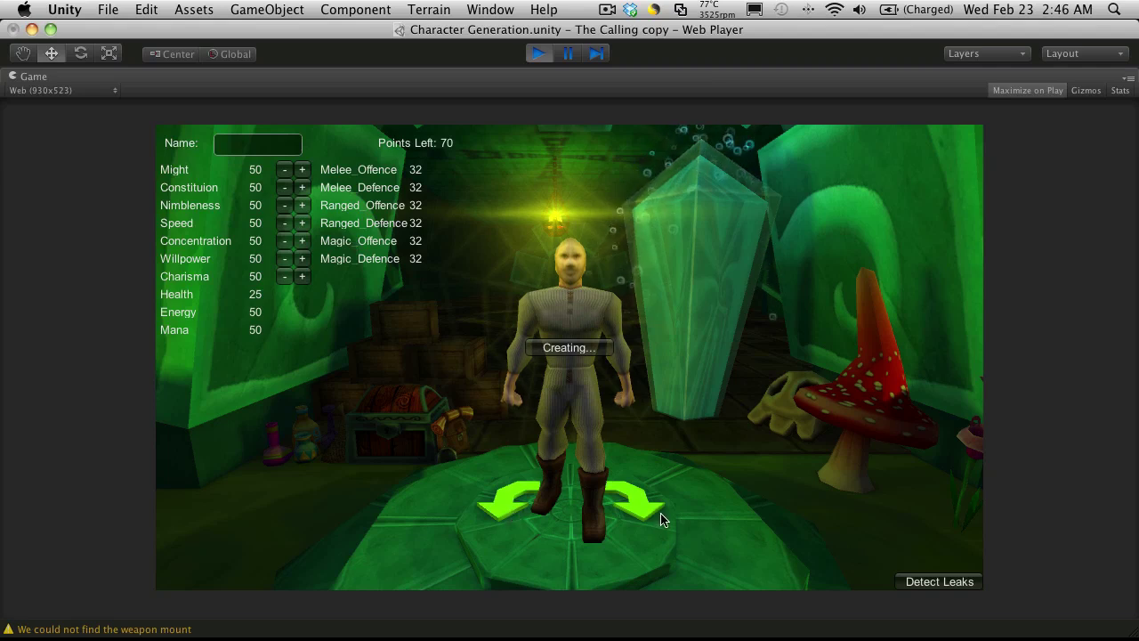
{"action": "left_click", "coordinate": [933, 582]}
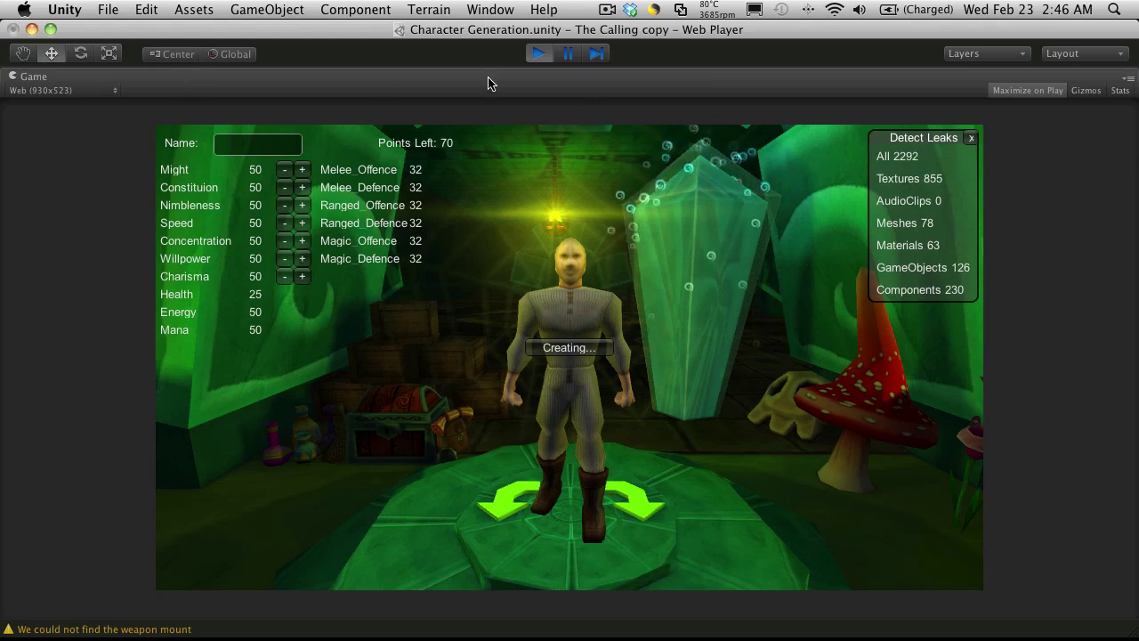
{"action": "left_click", "coordinate": [1120, 91]}
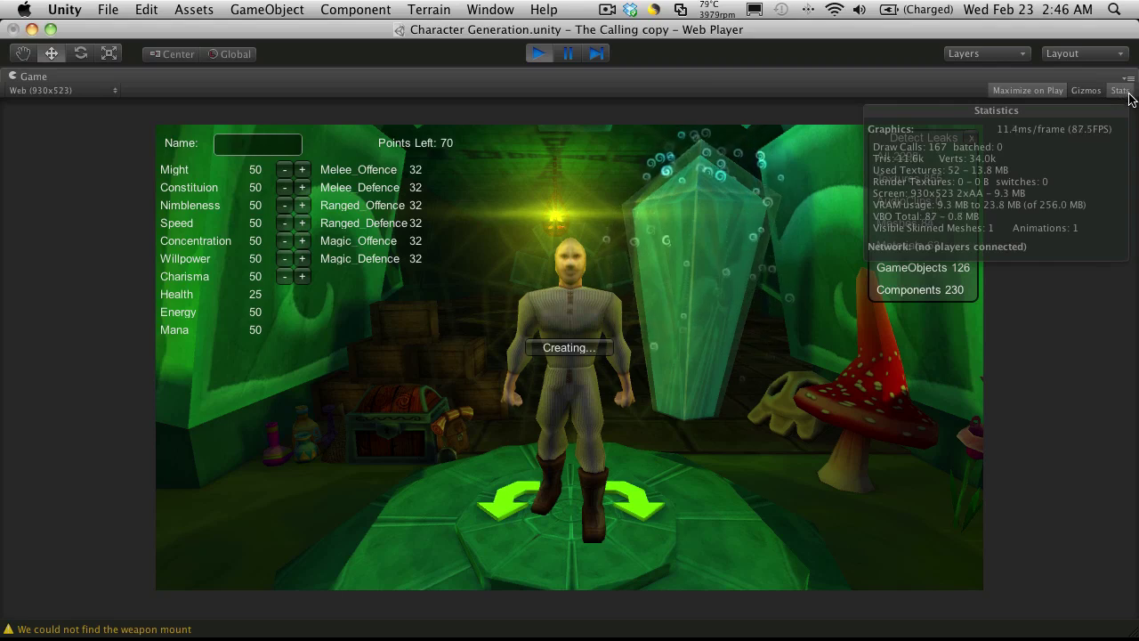
Step: Hide the Detect Leaks readout and rendering statistics, and watch the Character Generation scene through one more test run
{"action": "left_click", "coordinate": [963, 140]}
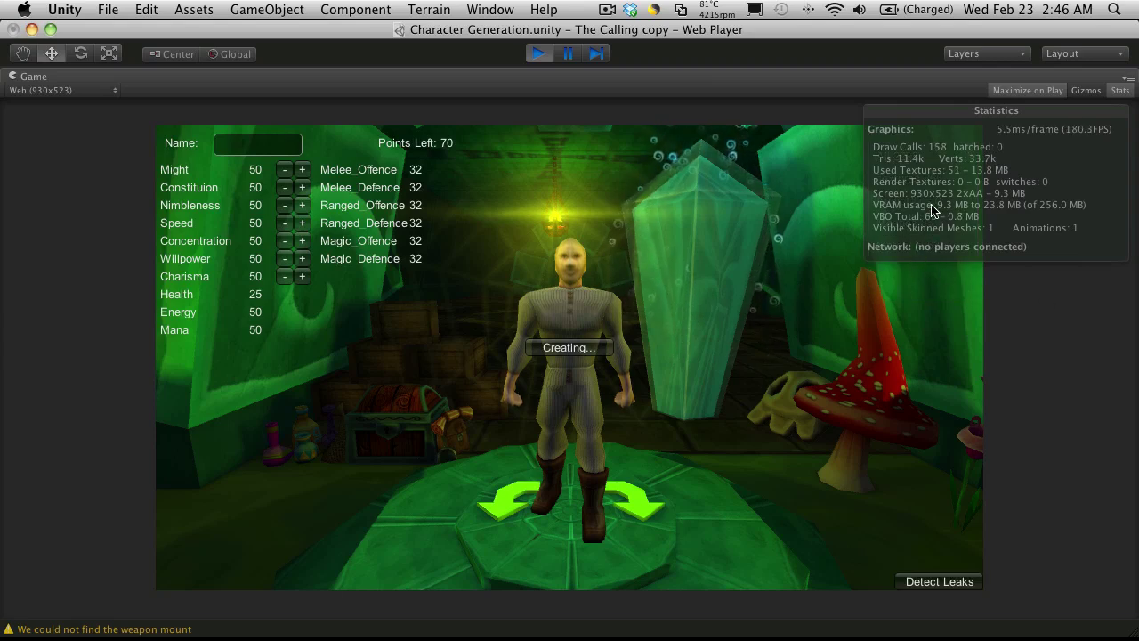
{"action": "left_click", "coordinate": [1120, 90]}
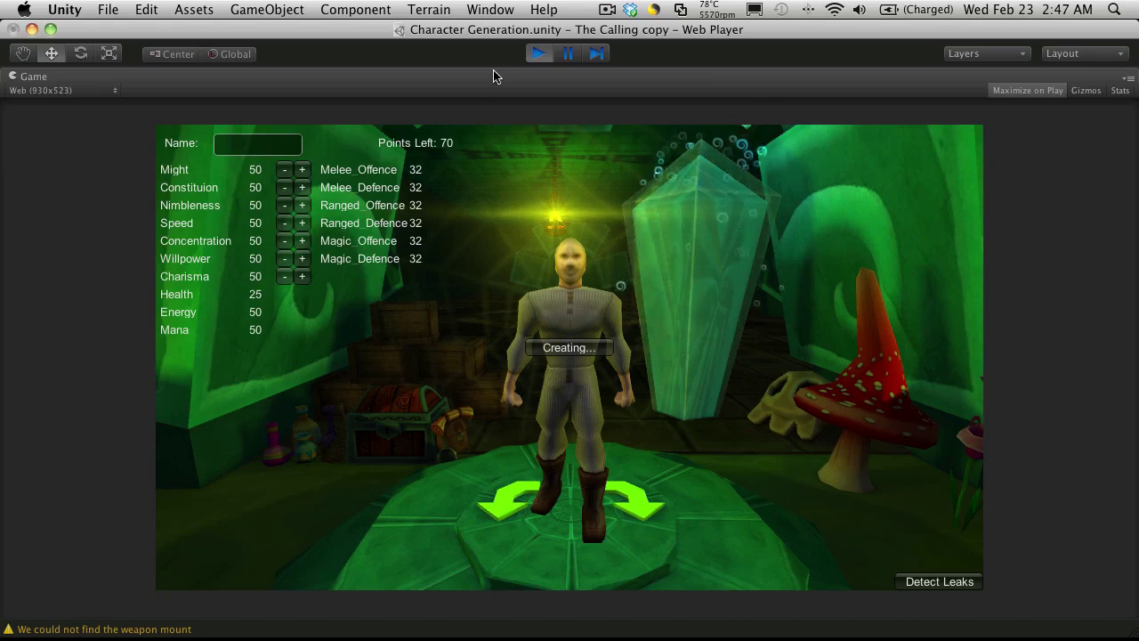
{"action": "left_click", "coordinate": [537, 54]}
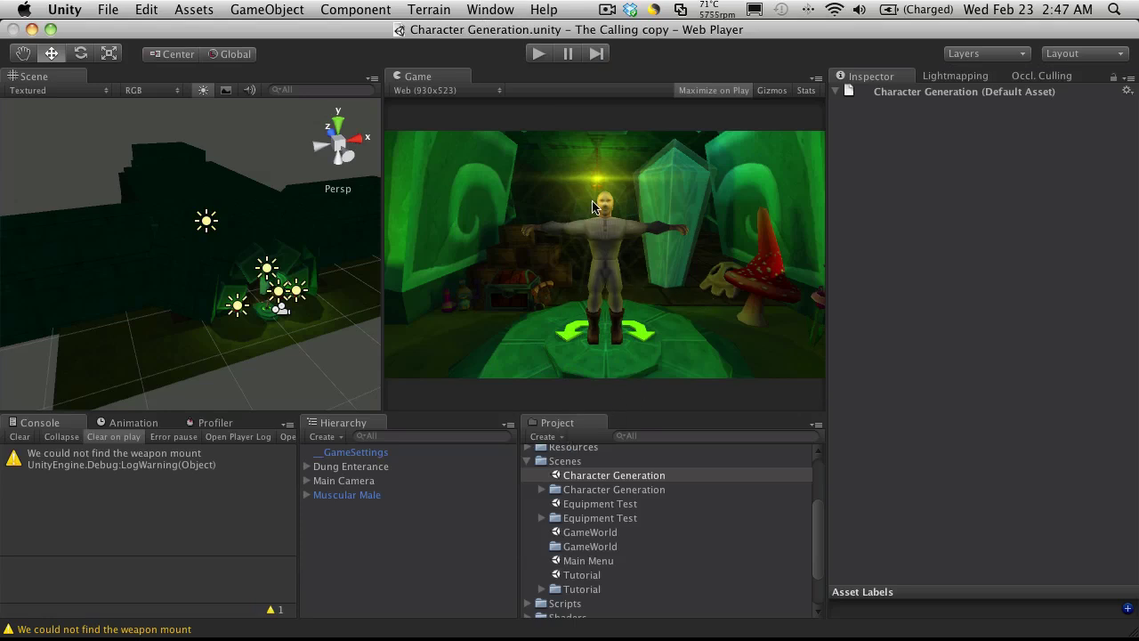
{"action": "left_click", "coordinate": [532, 53]}
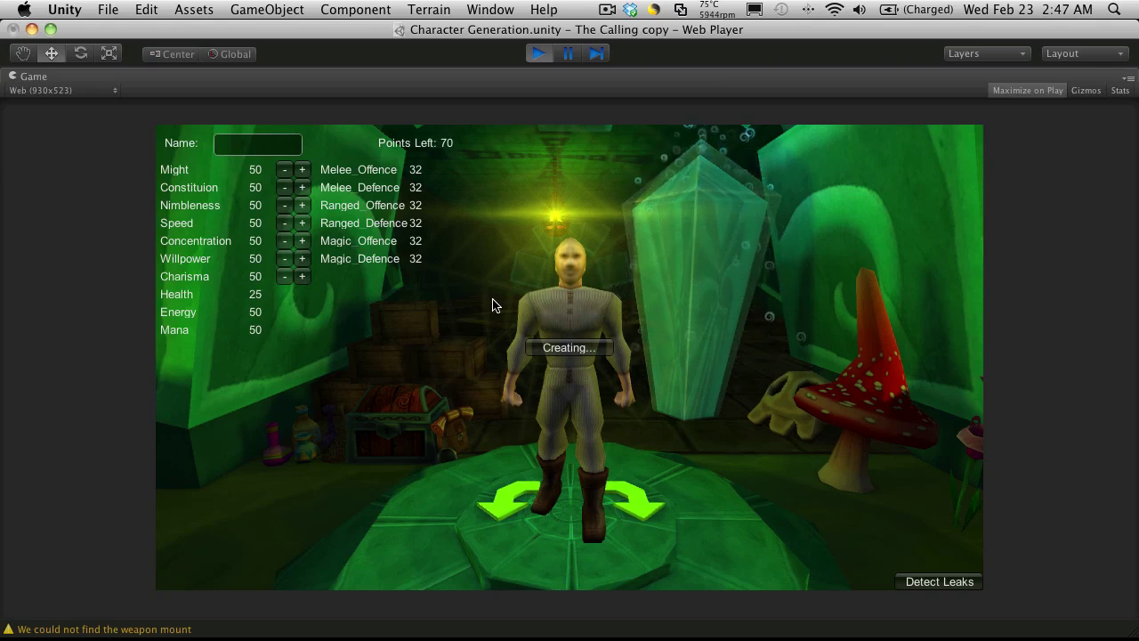
{"action": "left_click", "coordinate": [539, 56]}
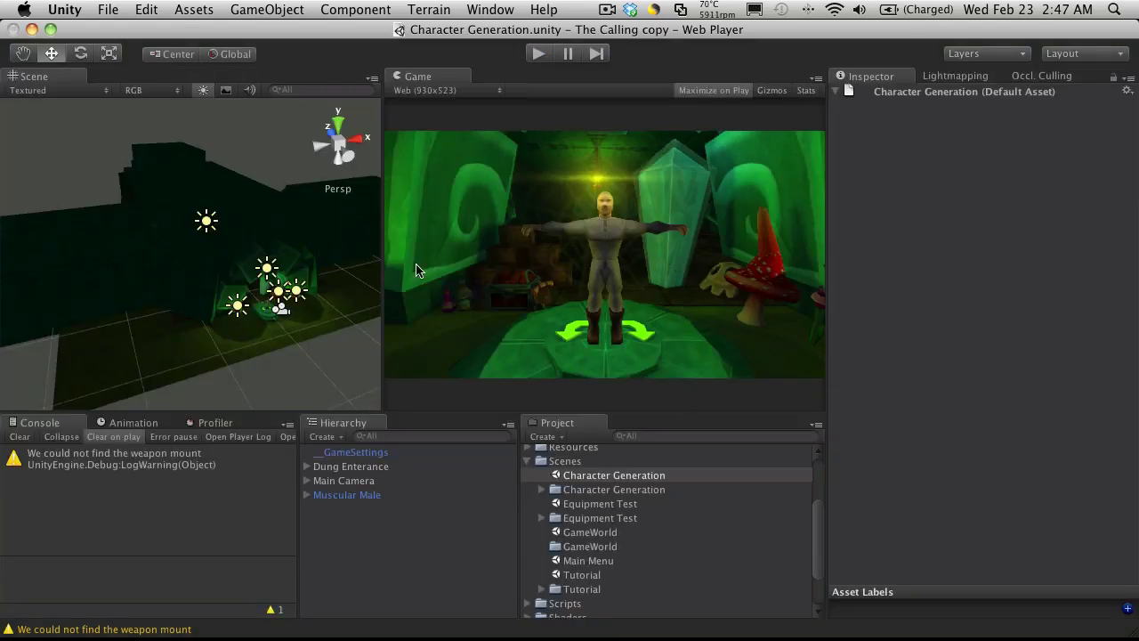
Step: Duplicate the Character Generation scene asset and look through the lightmaps in the Character Generation folder
{"action": "left_click", "coordinate": [633, 489]}
{"action": "left_click", "coordinate": [630, 477]}
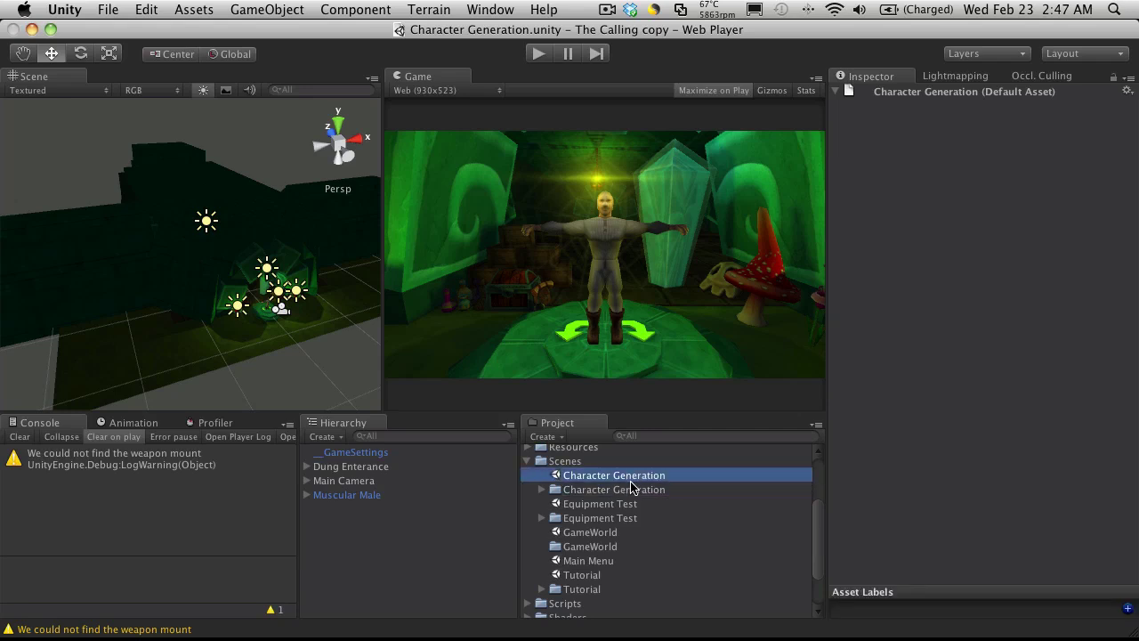
{"action": "key", "text": "super+d"}
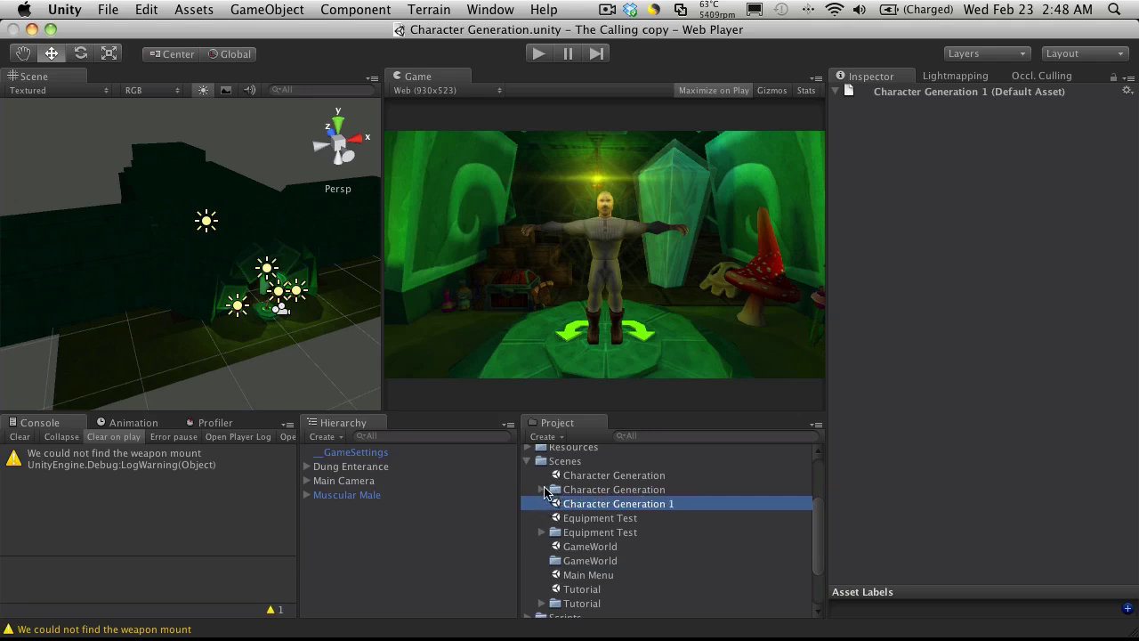
{"action": "left_click", "coordinate": [543, 490]}
{"action": "scroll", "coordinate": [620, 511], "scroll_direction": "down", "scroll_amount": 5}
{"action": "scroll", "coordinate": [561, 509], "scroll_direction": "up", "scroll_amount": 4}
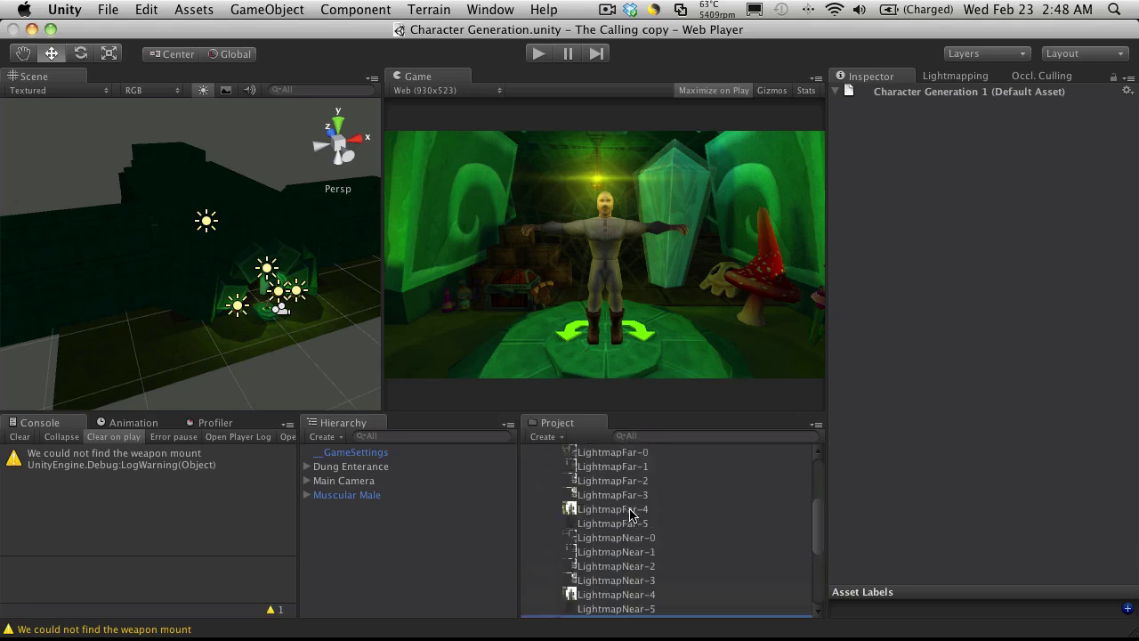
{"action": "left_click", "coordinate": [543, 463]}
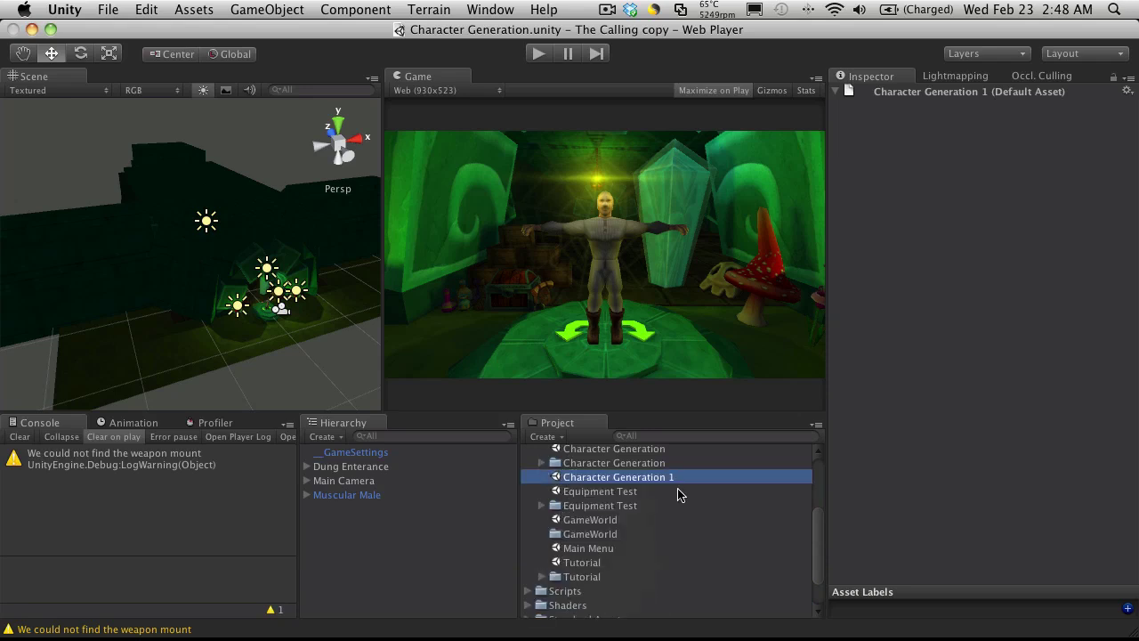
Step: Rename the duplicated scene as Character Customization
{"action": "scroll", "coordinate": [623, 489], "scroll_direction": "up", "scroll_amount": 1}
{"action": "left_click", "coordinate": [642, 498]}
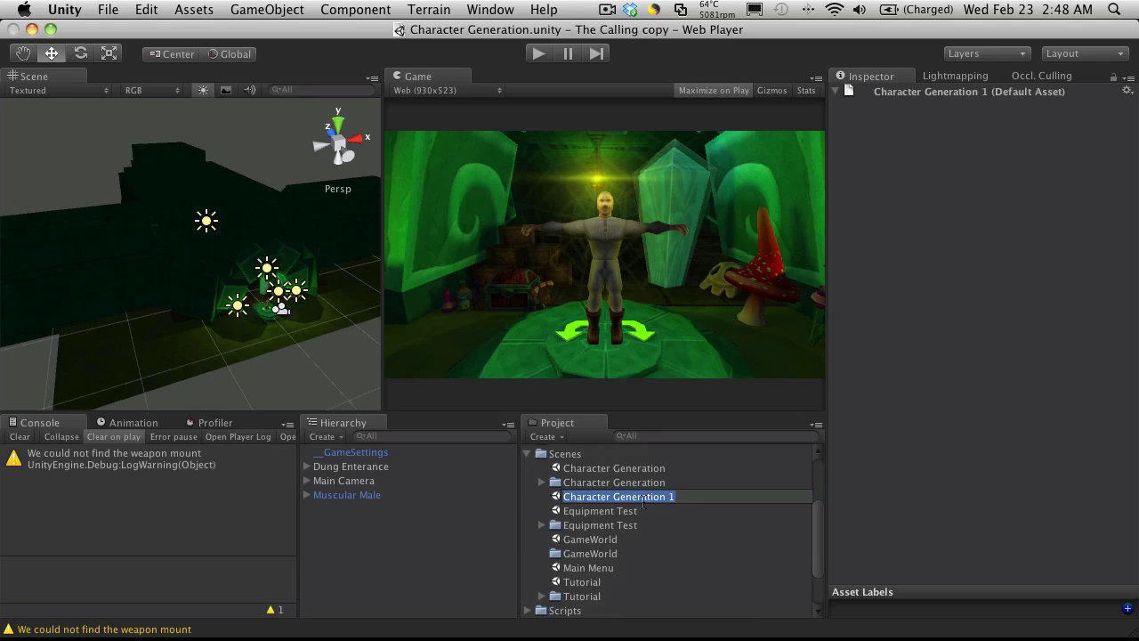
{"action": "type", "text": "Customiz"}
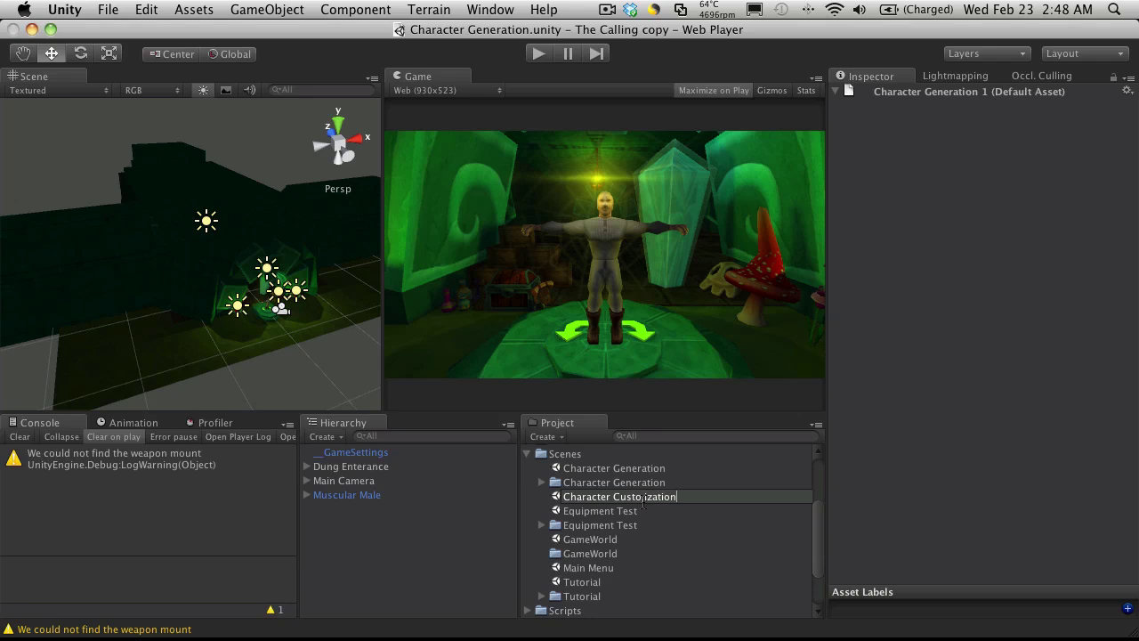
{"action": "type", "text": "haracter Custo,ization"}
{"action": "key", "text": "Return"}
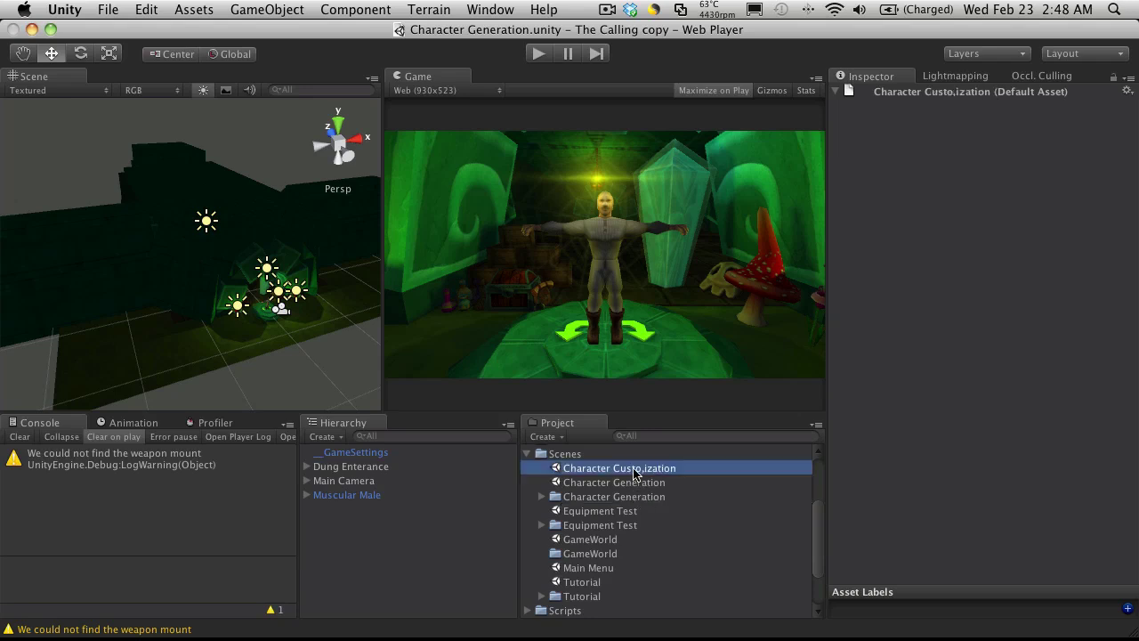
{"action": "key", "text": "Return"}
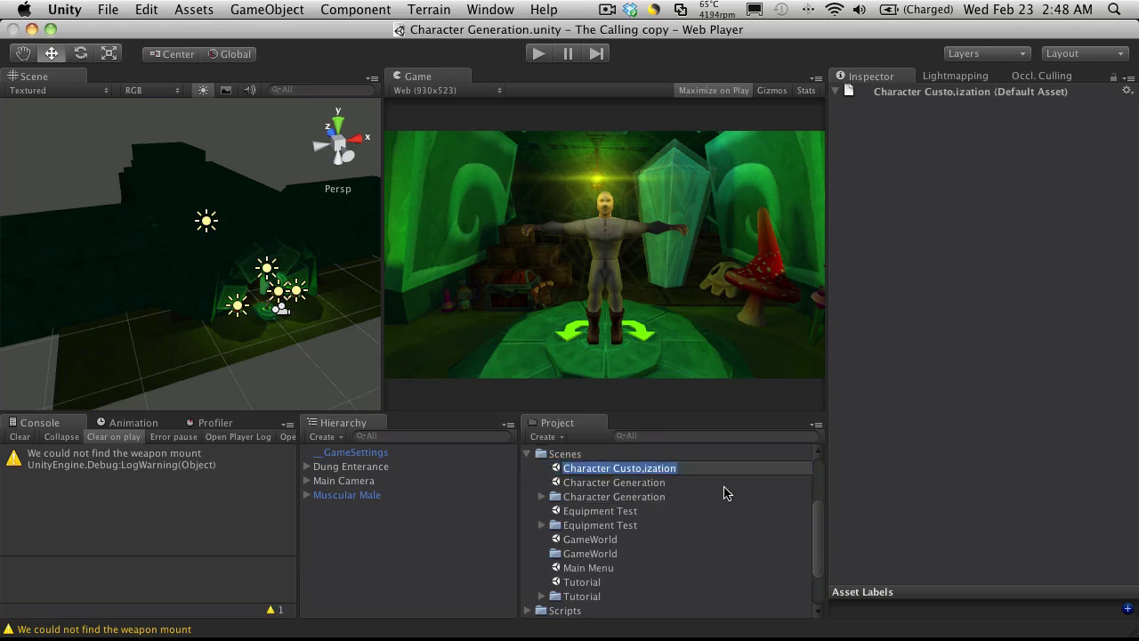
{"action": "key", "text": "Right"}
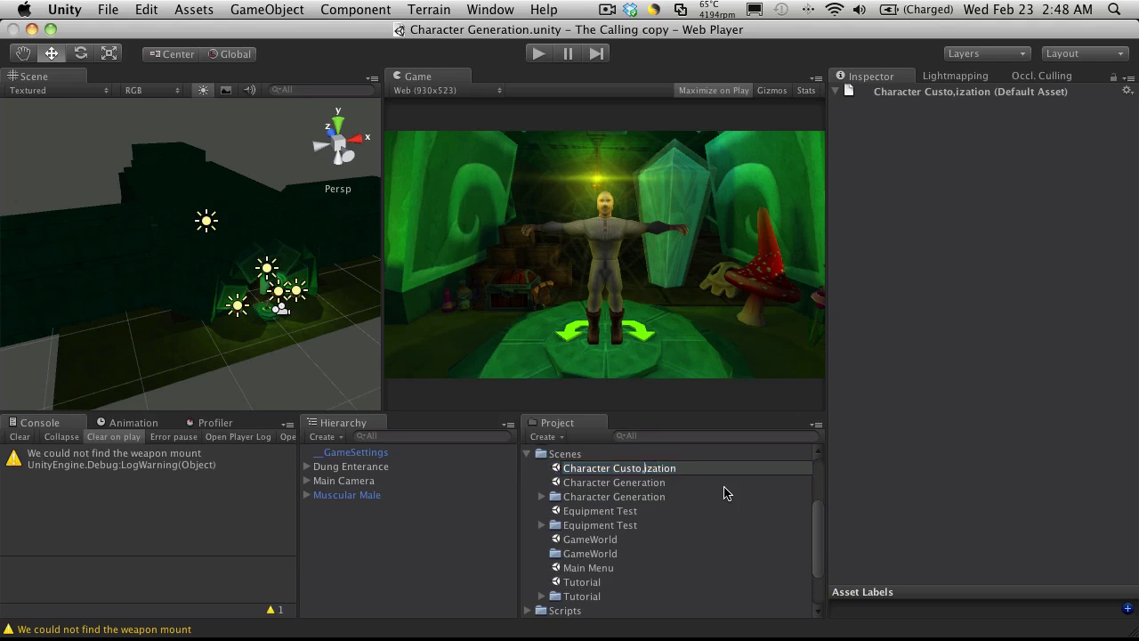
{"action": "left_click", "coordinate": [717, 473]}
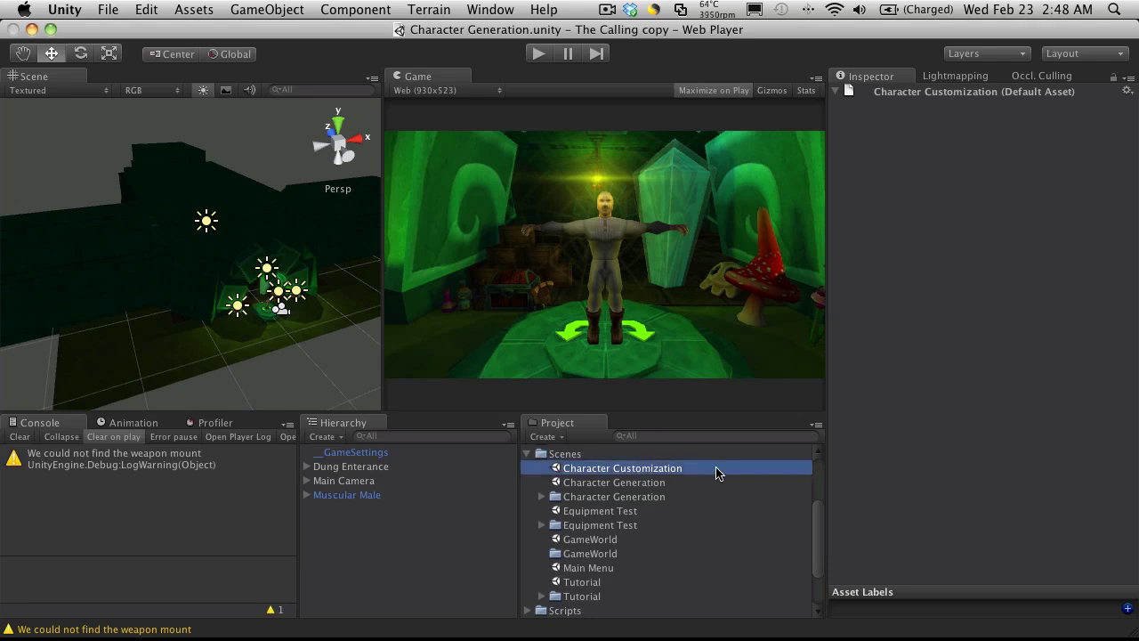
Step: Open the Character Customization scene and check it in a short test run
{"action": "double_click", "coordinate": [658, 469]}
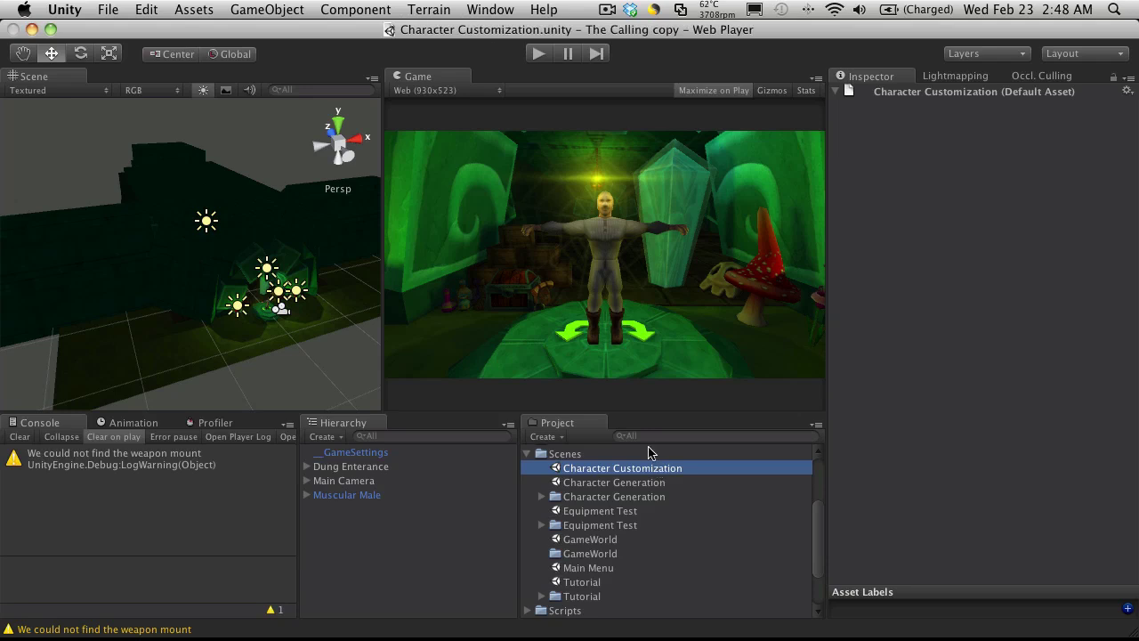
{"action": "left_click", "coordinate": [538, 53]}
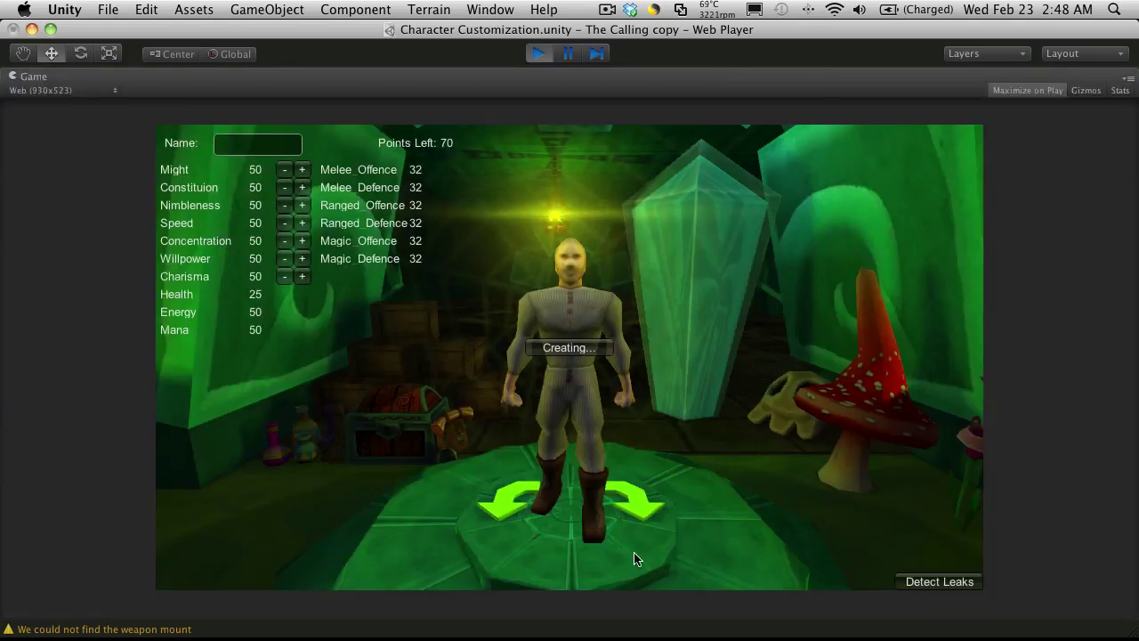
{"action": "left_click", "coordinate": [543, 54]}
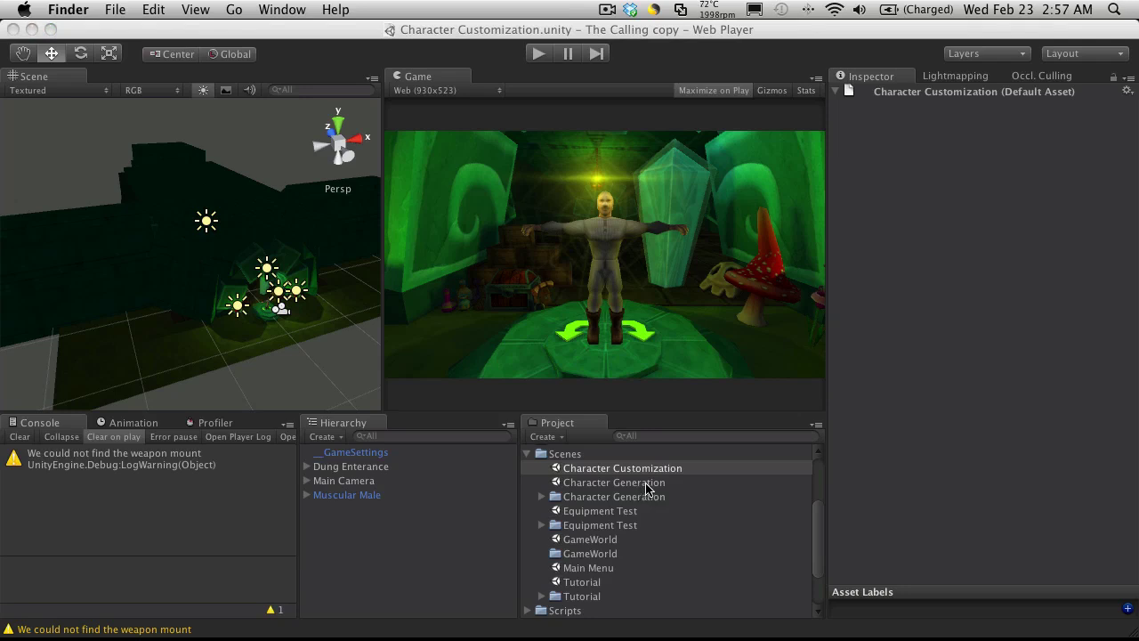
Step: Reopen the Character Generation scene and expand the Dung Enterance object to show its children
{"action": "left_click", "coordinate": [647, 488]}
{"action": "double_click", "coordinate": [647, 487]}
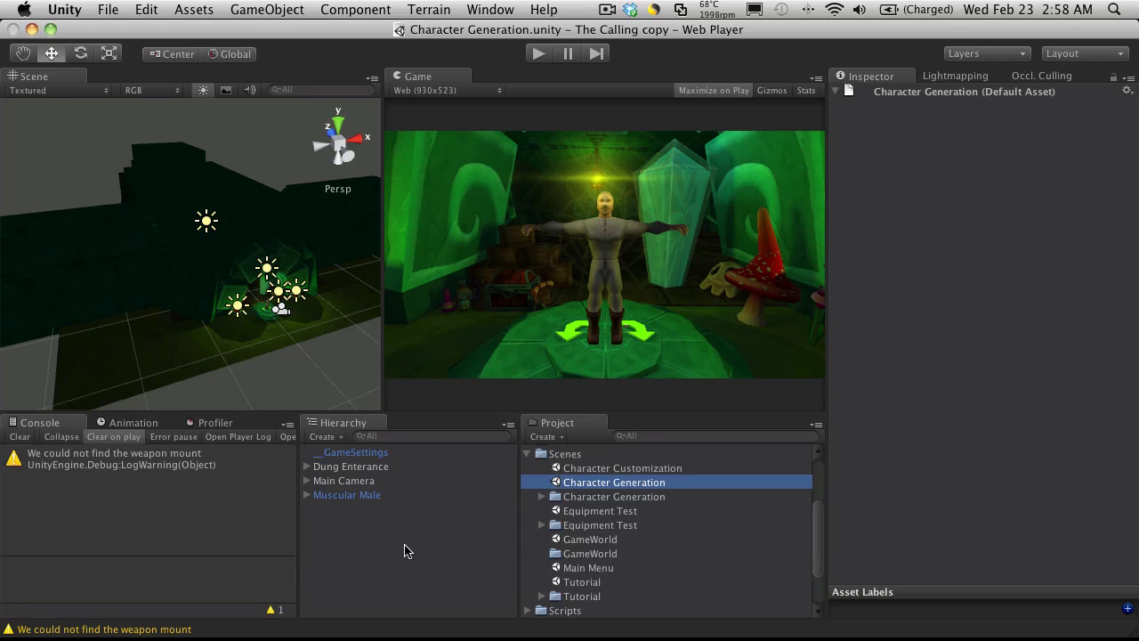
{"action": "left_click", "coordinate": [380, 523]}
{"action": "left_click", "coordinate": [307, 466]}
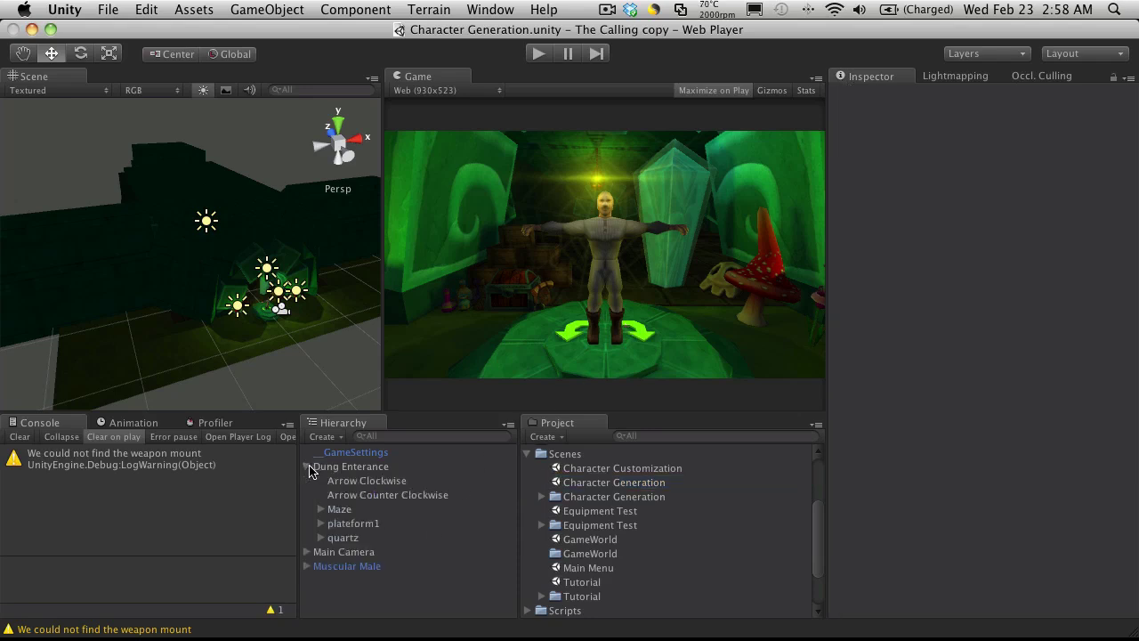
Step: Deactivate the Arrow Clockwise and Arrow Counter Clockwise objects, and test-run the scene without them
{"action": "left_click", "coordinate": [387, 495]}
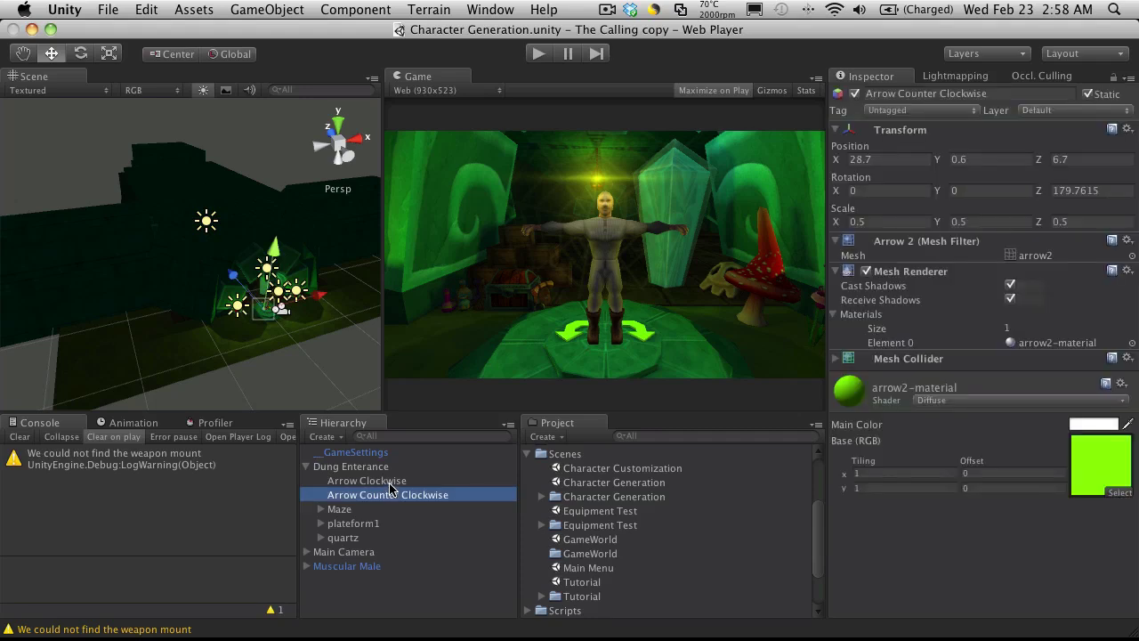
{"action": "left_click", "coordinate": [389, 480], "text": "shift"}
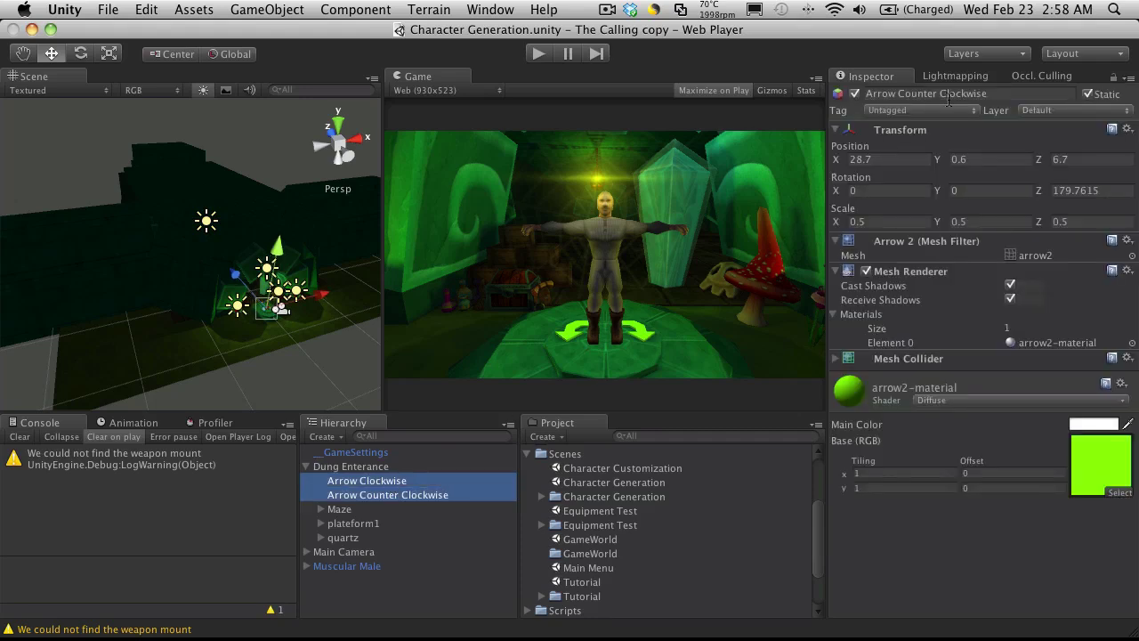
{"action": "left_click", "coordinate": [413, 509]}
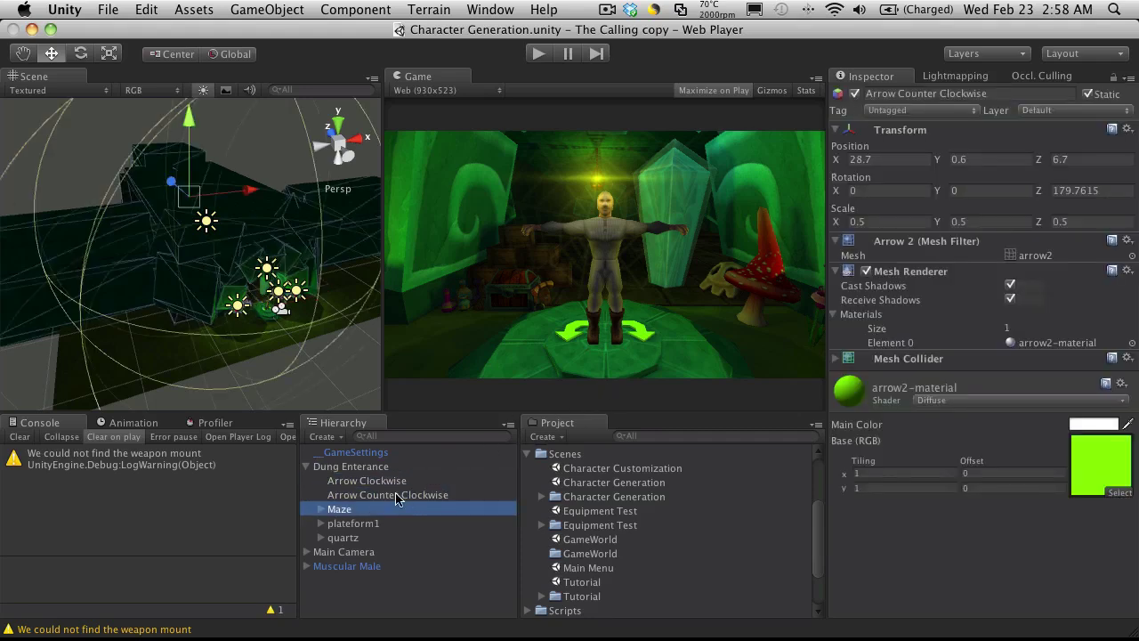
{"action": "left_click", "coordinate": [391, 480]}
{"action": "left_click", "coordinate": [855, 94]}
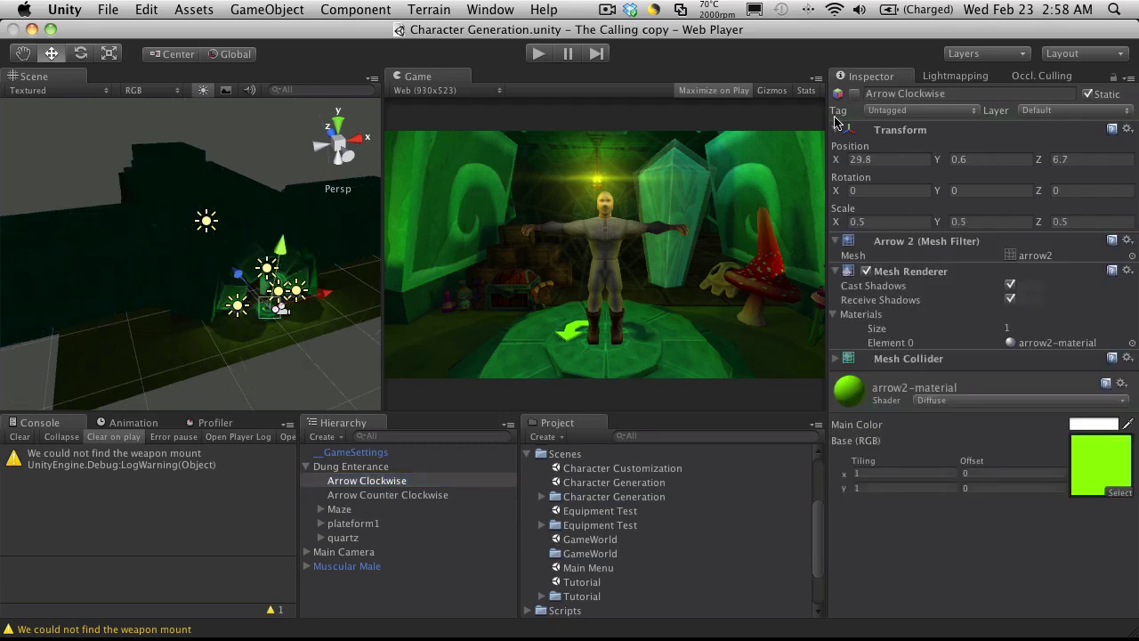
{"action": "left_click", "coordinate": [425, 496]}
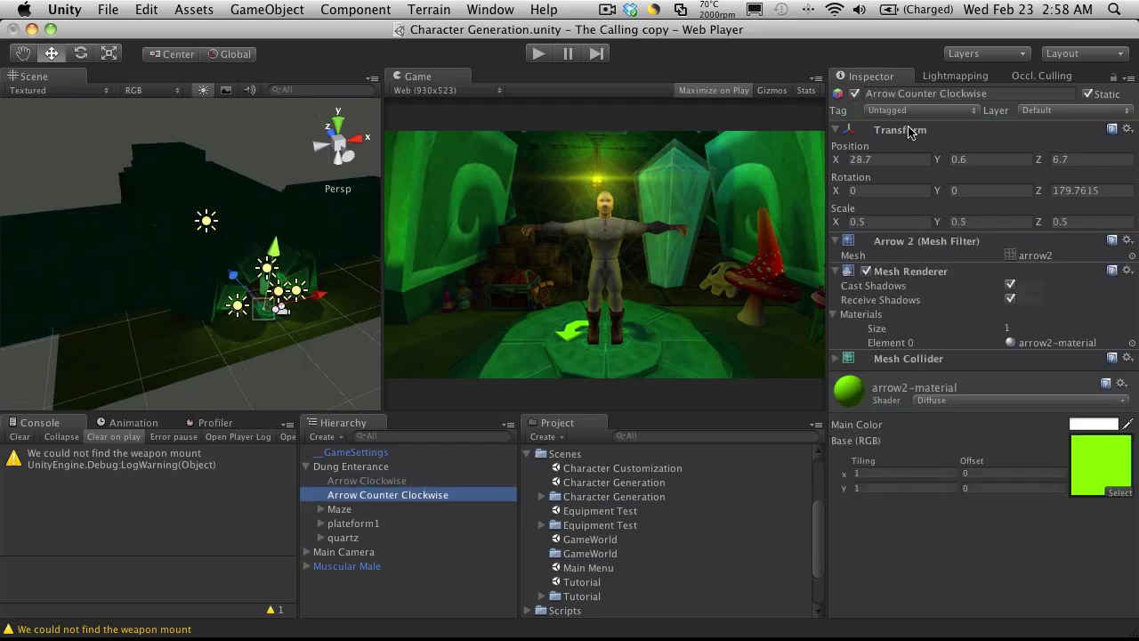
{"action": "left_click", "coordinate": [855, 93]}
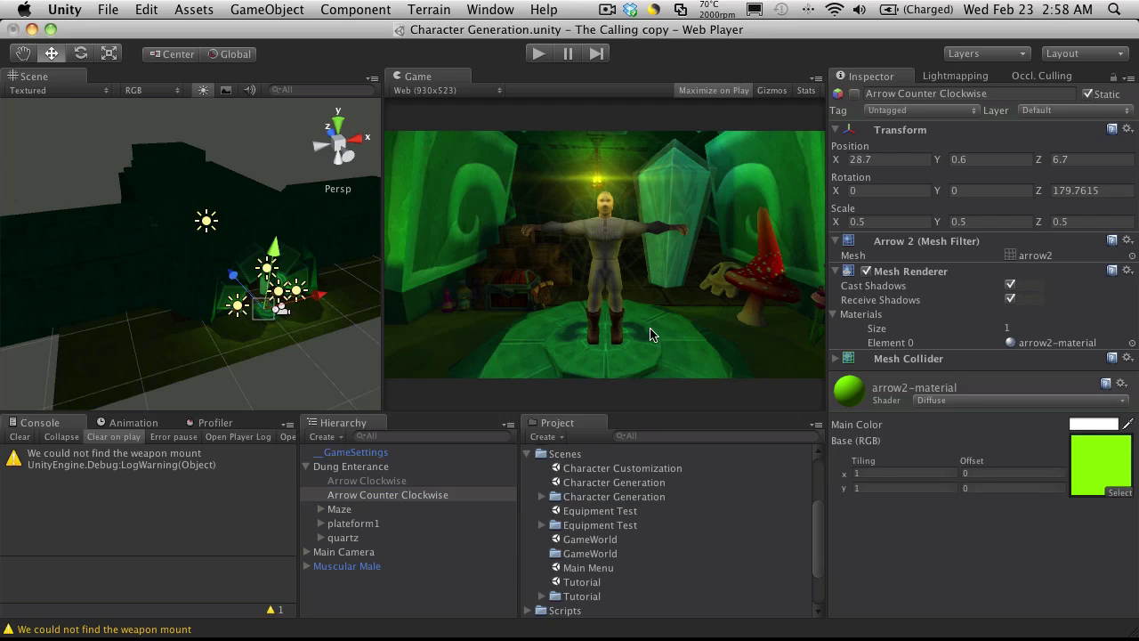
{"action": "key", "text": "alt"}
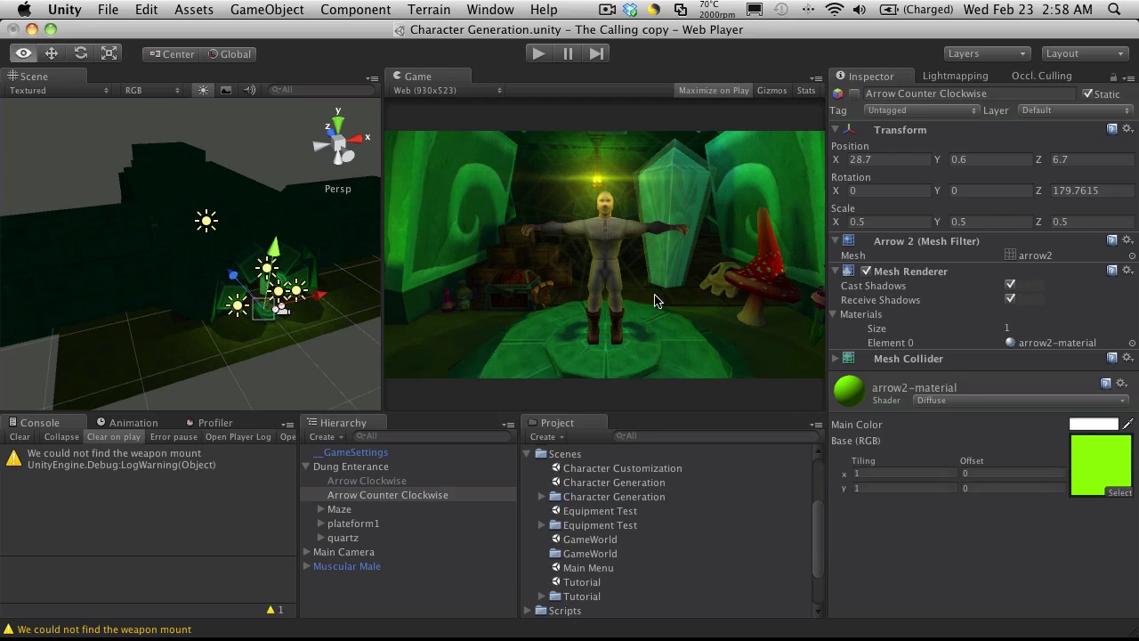
{"action": "left_click", "coordinate": [538, 55]}
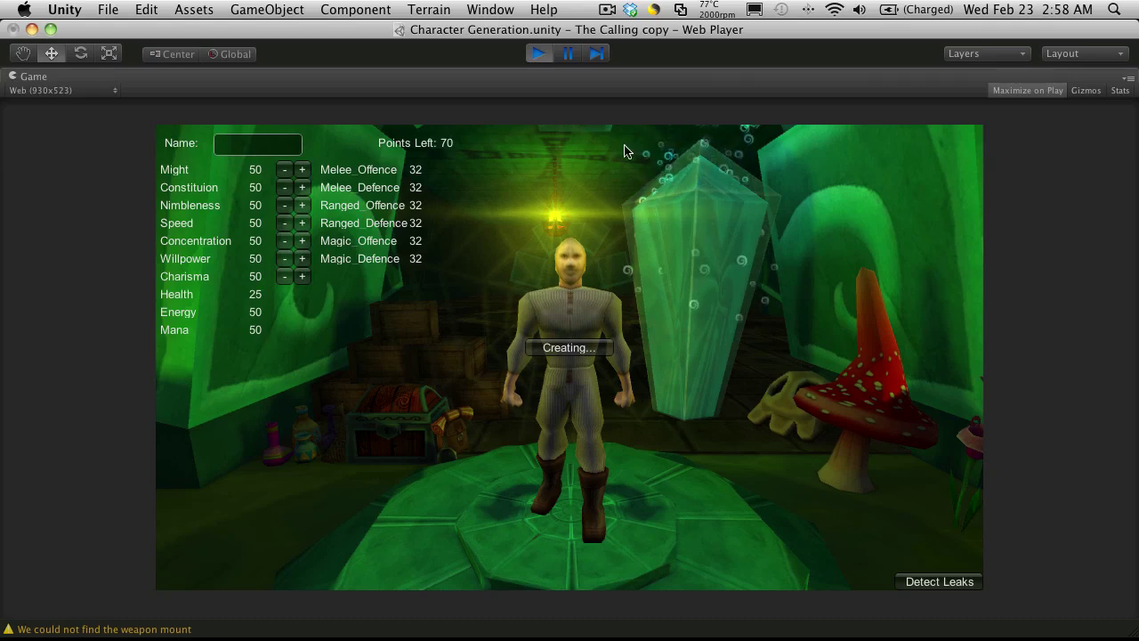
{"action": "left_click", "coordinate": [536, 54]}
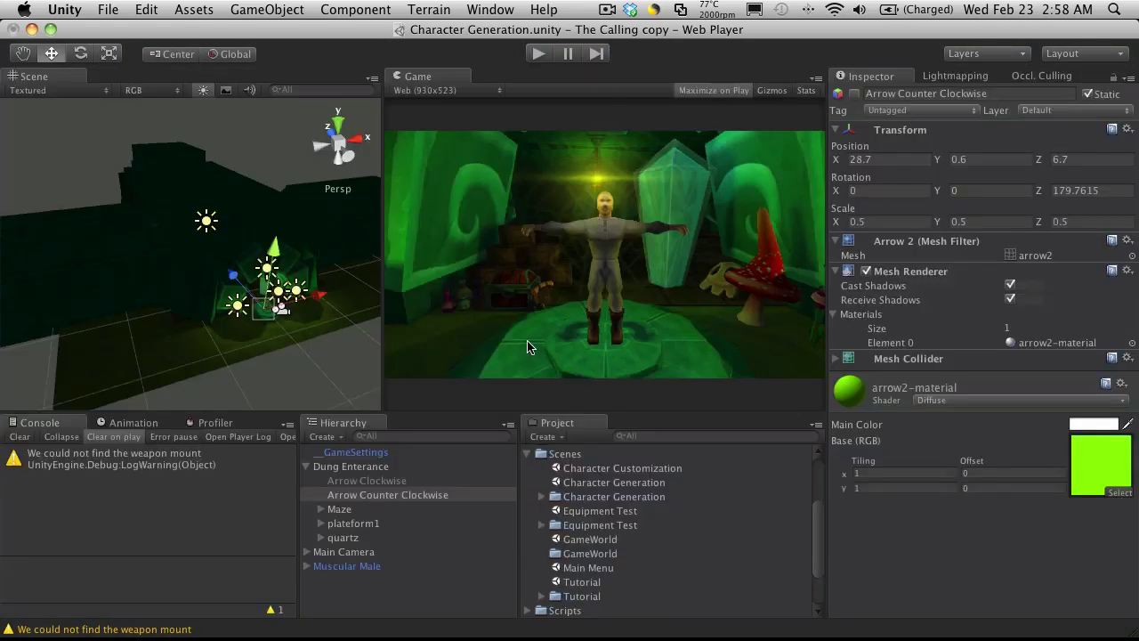
Step: Reactivate the Arrow Counter Clockwise and Arrow Clockwise objects and collapse the Dung Enterance object
{"action": "left_click", "coordinate": [853, 94]}
{"action": "left_click", "coordinate": [380, 481]}
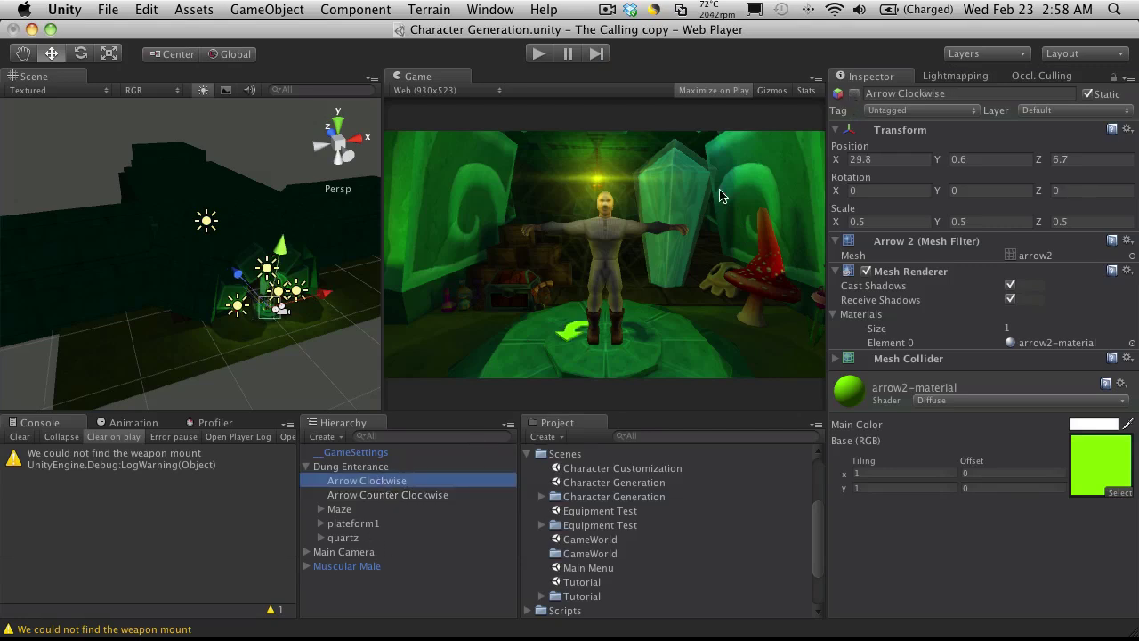
{"action": "left_click", "coordinate": [854, 95]}
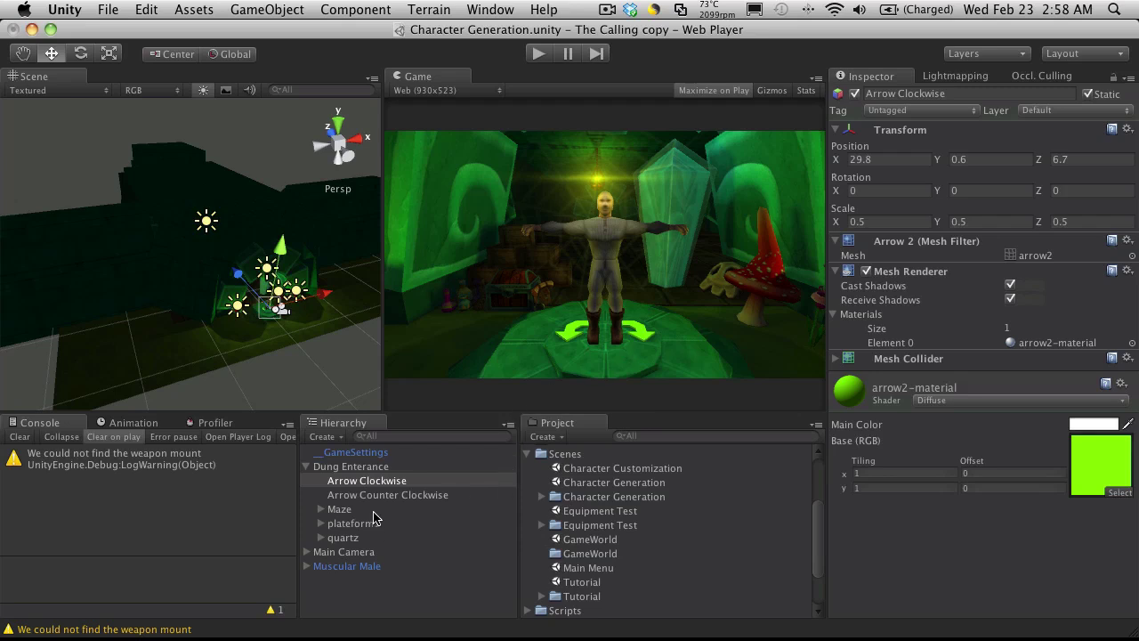
{"action": "left_click", "coordinate": [306, 466]}
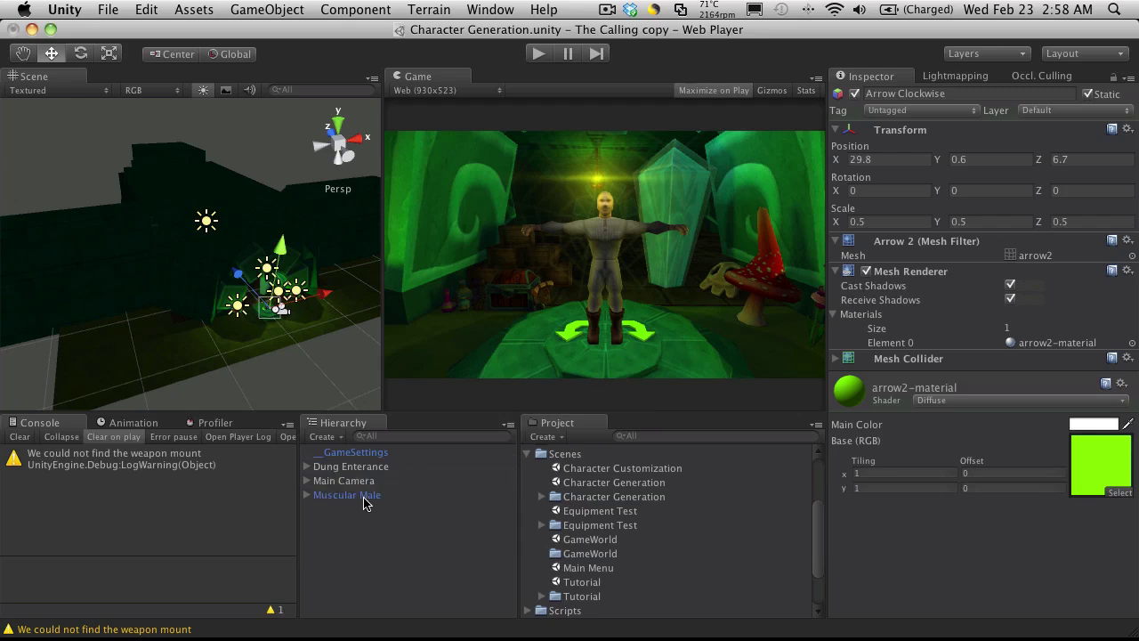
Step: Examine the Muscular Male object's Animation settings and Player Character script, including its list of animations
{"action": "left_click", "coordinate": [366, 497]}
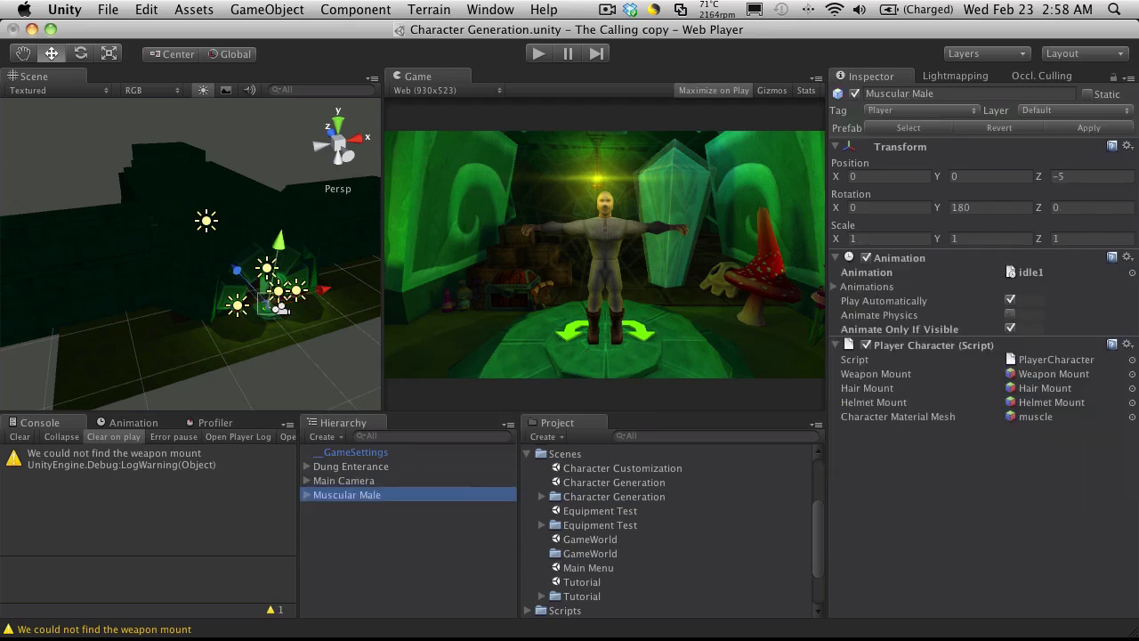
{"action": "left_click", "coordinate": [836, 287]}
{"action": "left_click", "coordinate": [836, 287]}
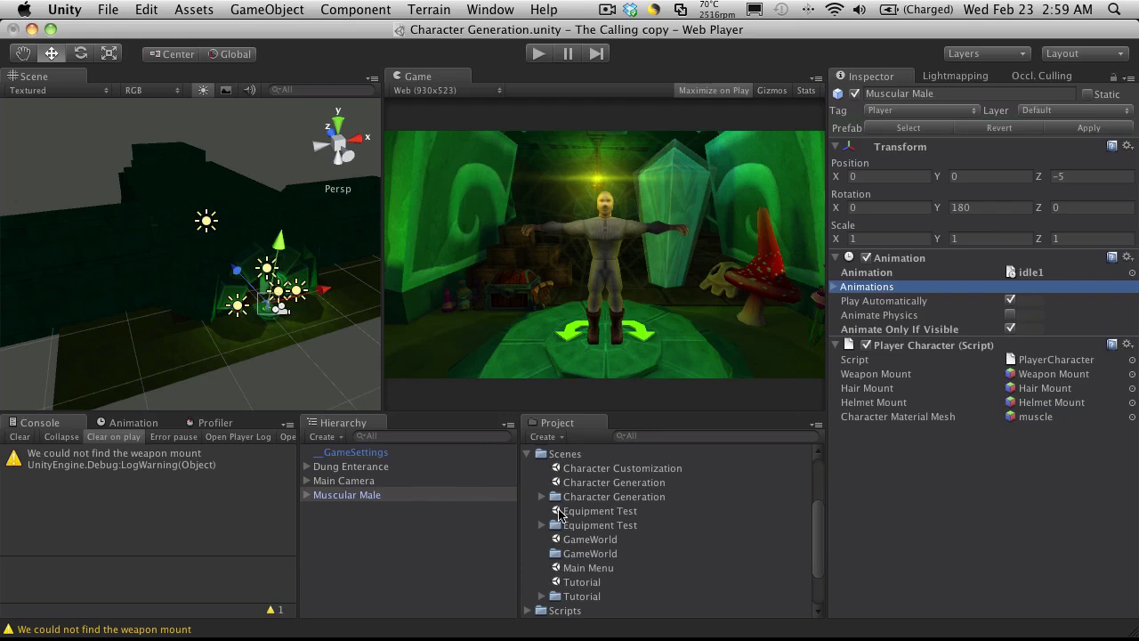
{"action": "left_click", "coordinate": [399, 531]}
{"action": "left_click", "coordinate": [362, 497]}
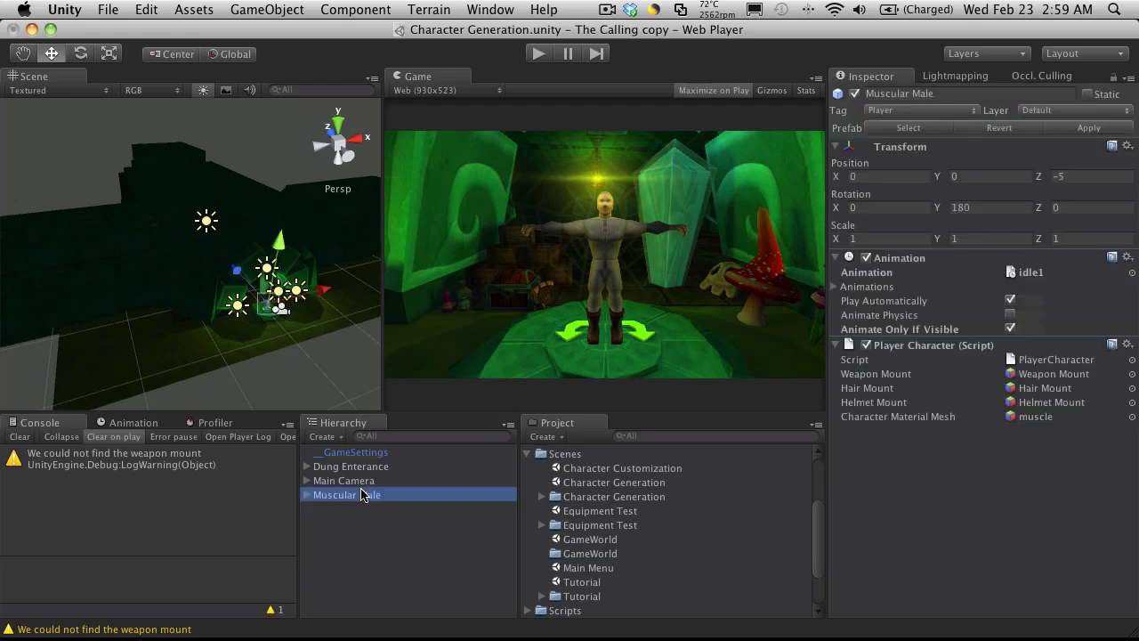
Step: Delete the Muscular Male object and create an empty game object named PCEmpty in its place
{"action": "key", "text": "super+BackSpace"}
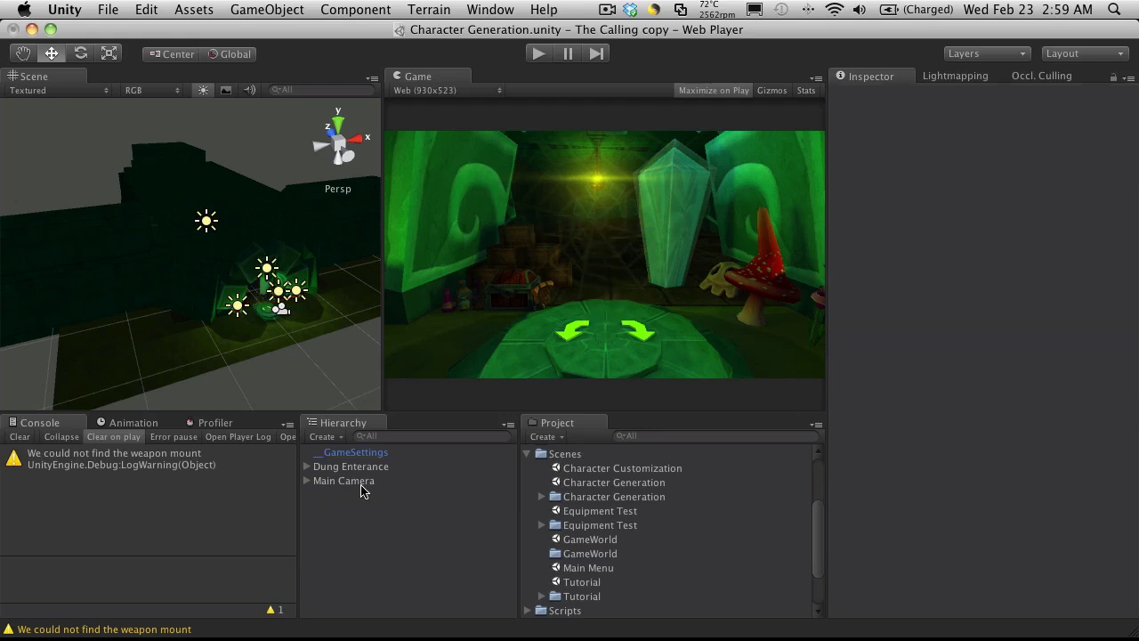
{"action": "left_click", "coordinate": [217, 9]}
{"action": "mouse_move", "coordinate": [247, 7]}
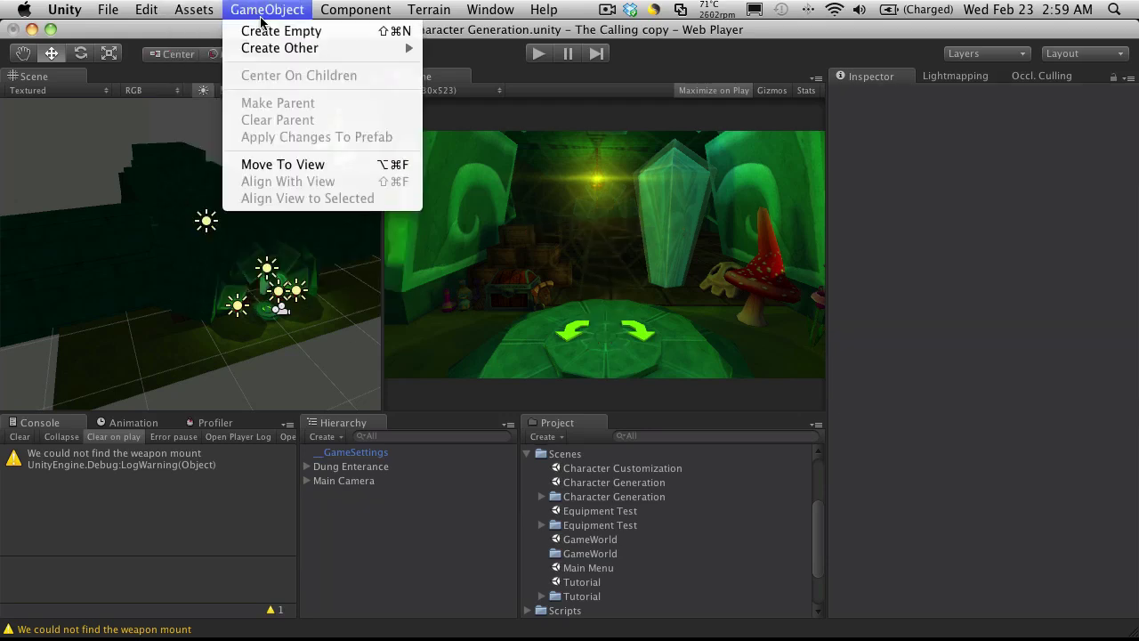
{"action": "left_click", "coordinate": [270, 34]}
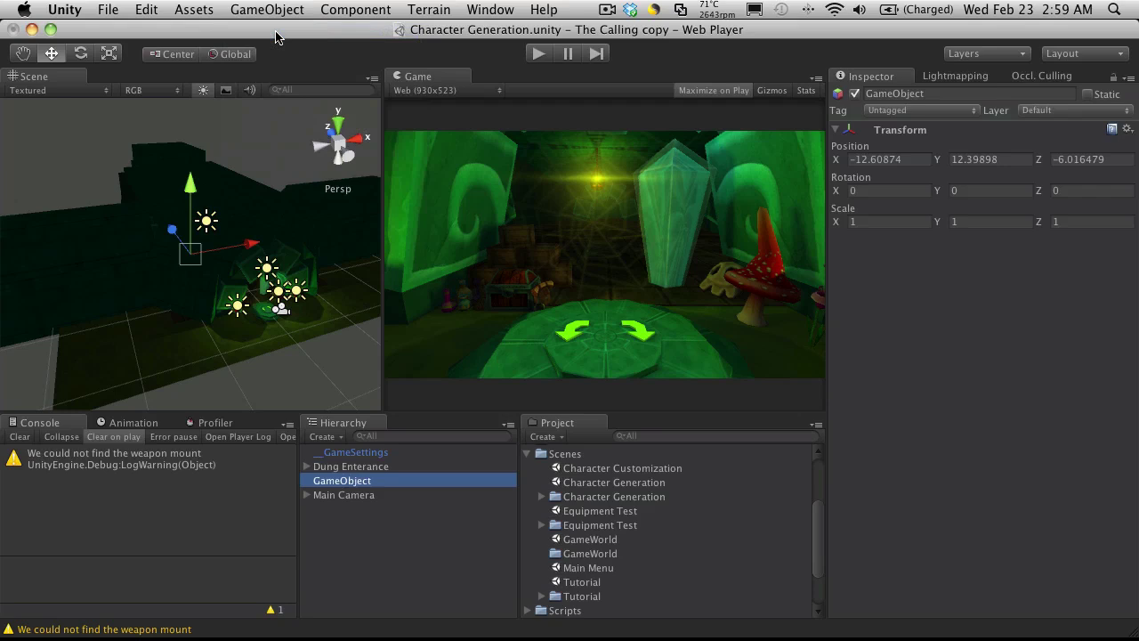
{"action": "key", "text": "Return"}
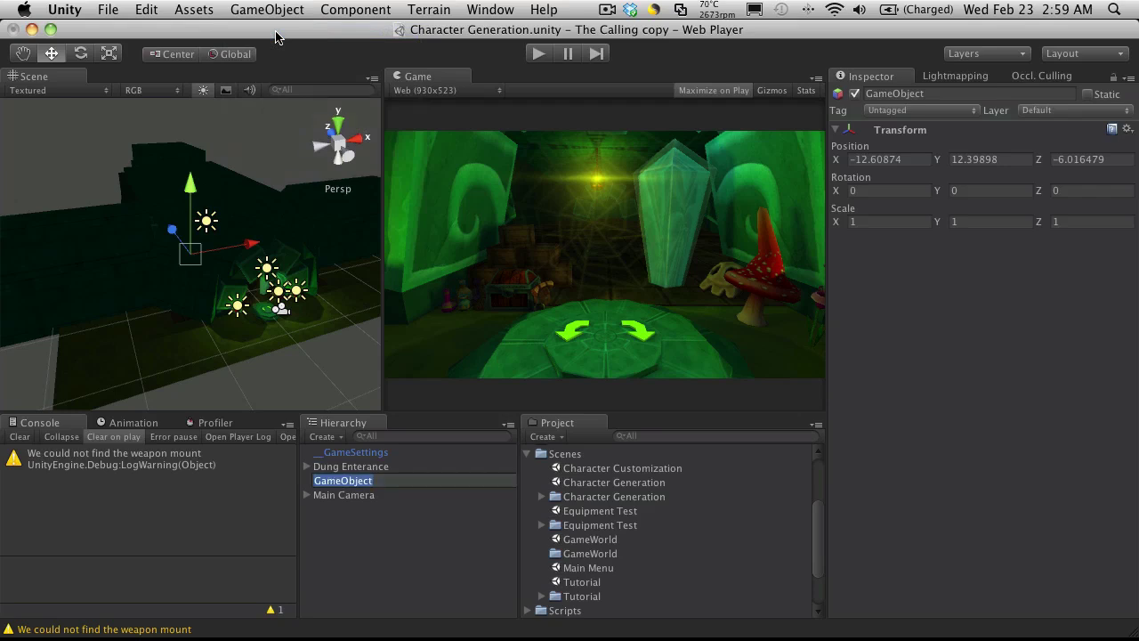
{"action": "type", "text": "PCEmpty"}
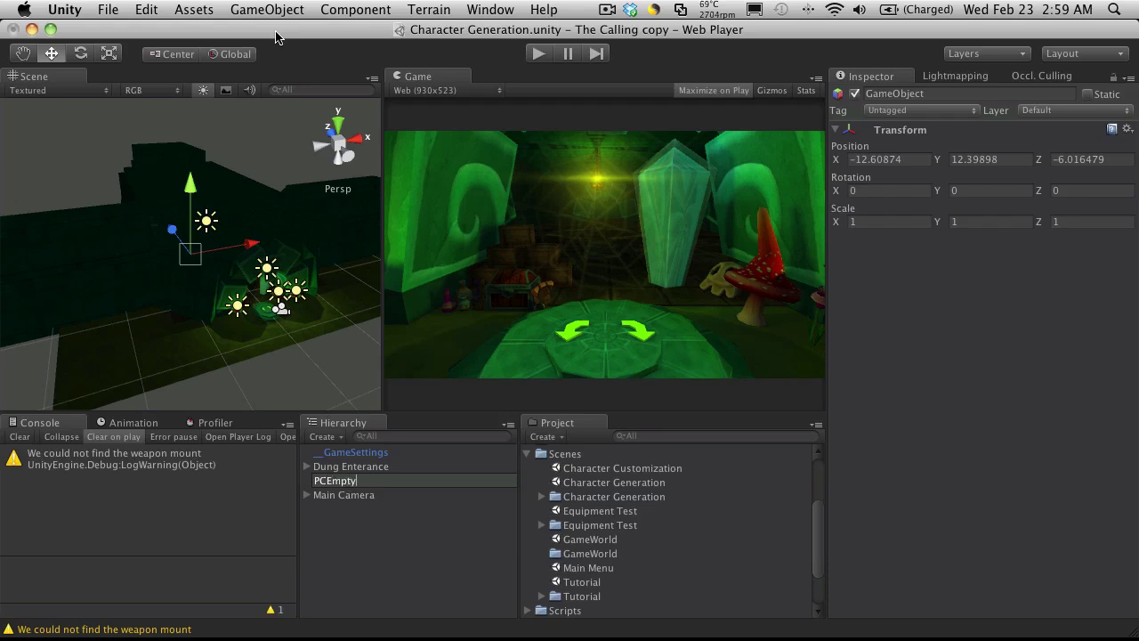
{"action": "key", "text": "Return"}
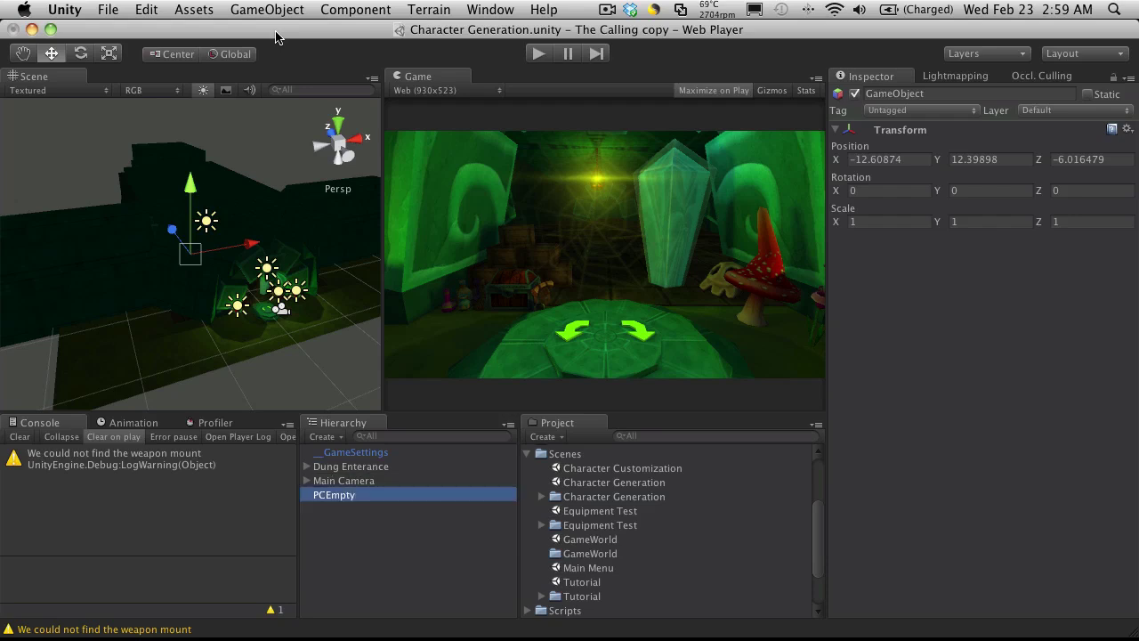
Step: Collapse the project's Scenes folder and browse the Prefabs folder for the player prefabs, collapsing Item Prefabs
{"action": "scroll", "coordinate": [666, 579], "scroll_direction": "down", "scroll_amount": 3}
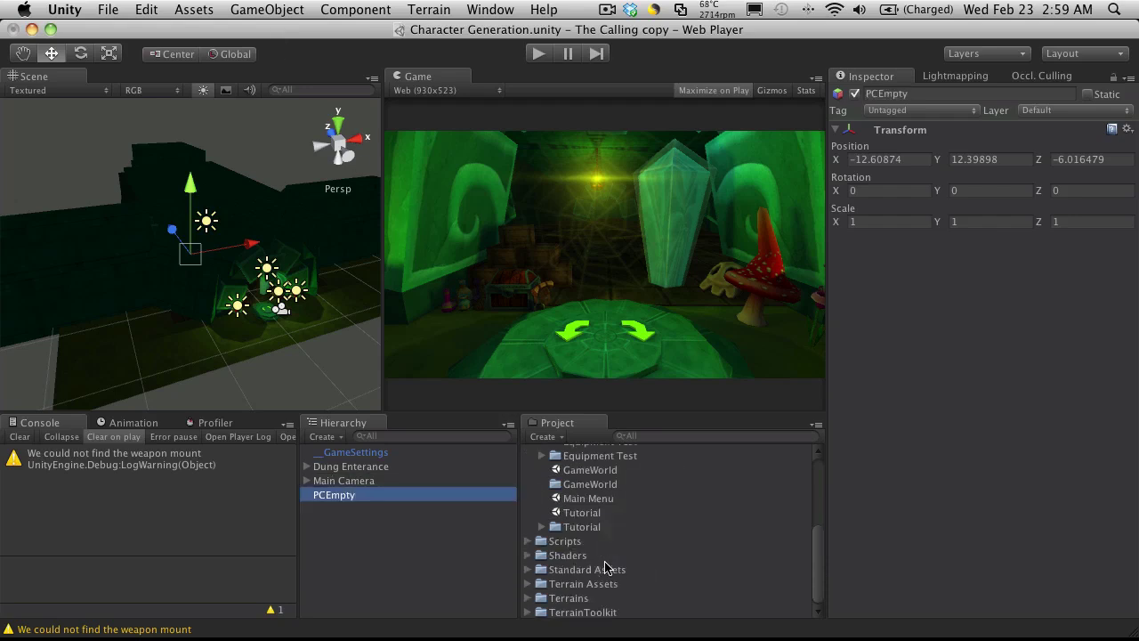
{"action": "scroll", "coordinate": [556, 532], "scroll_direction": "up", "scroll_amount": 1}
{"action": "scroll", "coordinate": [556, 532], "scroll_direction": "up", "scroll_amount": 5}
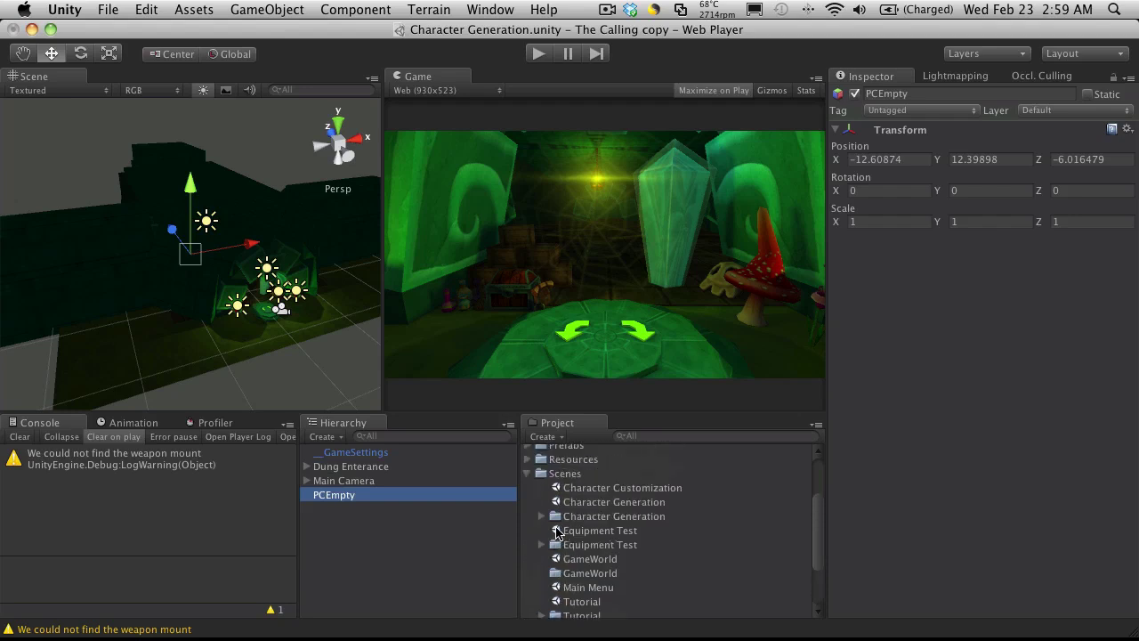
{"action": "left_click", "coordinate": [526, 495]}
{"action": "left_click", "coordinate": [526, 494]}
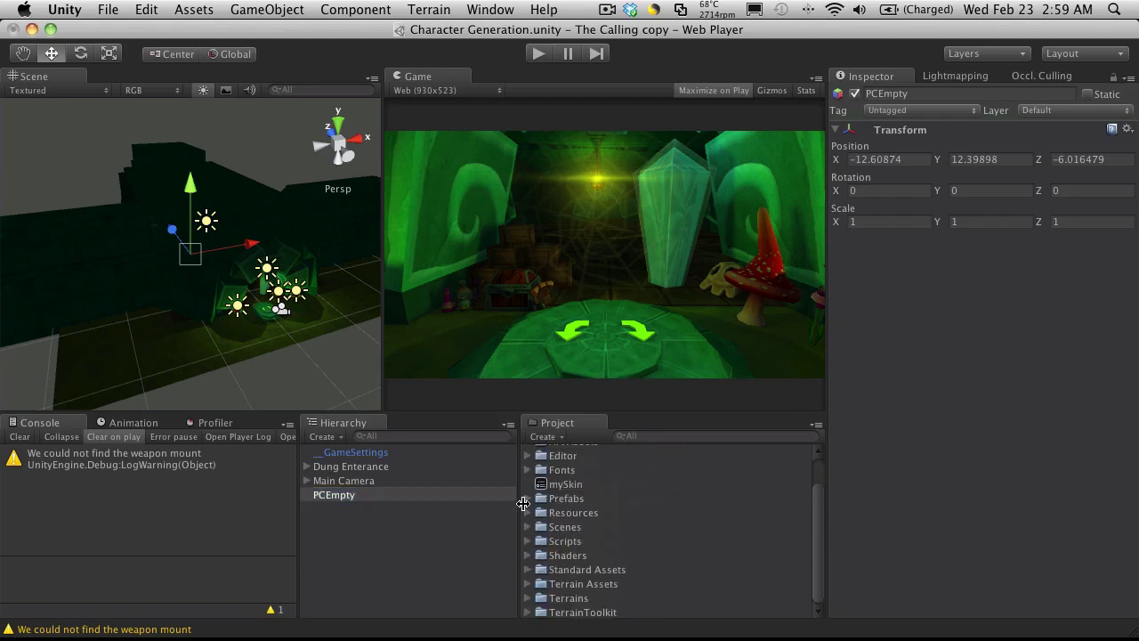
{"action": "left_click", "coordinate": [527, 498]}
{"action": "scroll", "coordinate": [629, 525], "scroll_direction": "down", "scroll_amount": 3}
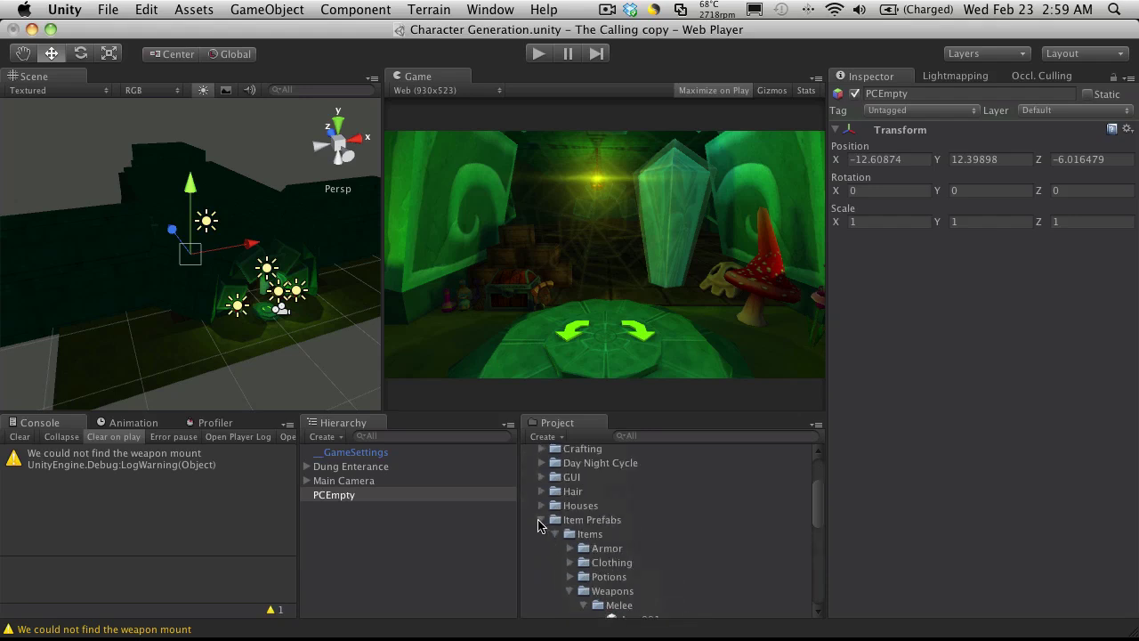
{"action": "left_click", "coordinate": [541, 520]}
{"action": "scroll", "coordinate": [577, 541], "scroll_direction": "down", "scroll_amount": 5}
{"action": "scroll", "coordinate": [574, 543], "scroll_direction": "up", "scroll_amount": 3}
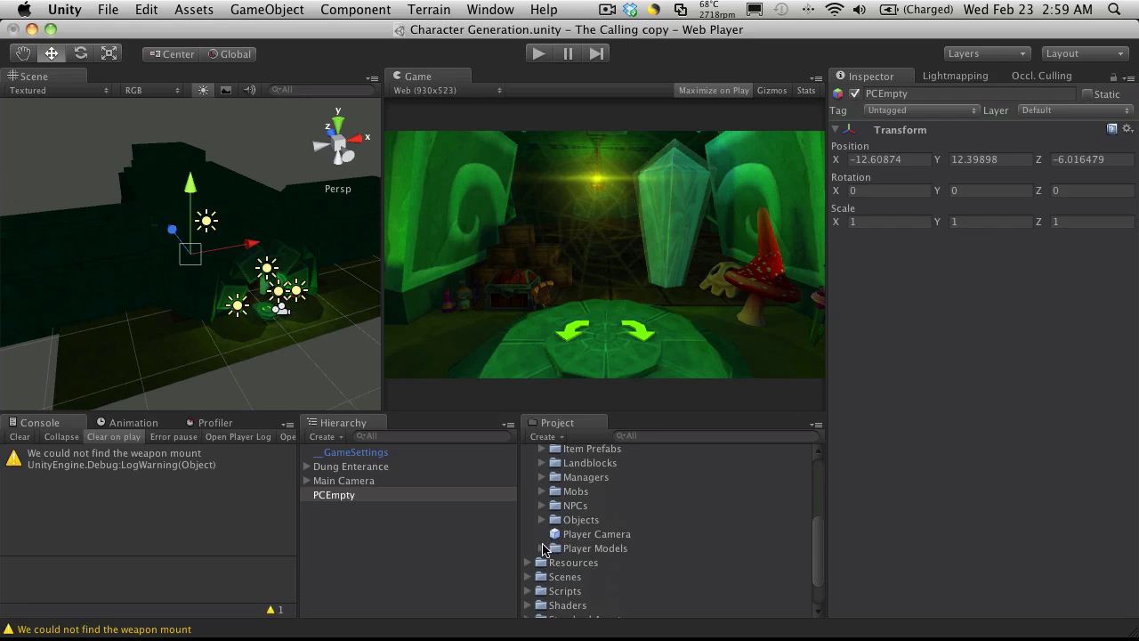
Step: Examine the Player prefab's components in the Player Models folder, including Advanced Movement and Player Character, and collapse the folder
{"action": "left_click", "coordinate": [542, 548]}
{"action": "scroll", "coordinate": [594, 546], "scroll_direction": "down", "scroll_amount": 3}
{"action": "left_click", "coordinate": [601, 548]}
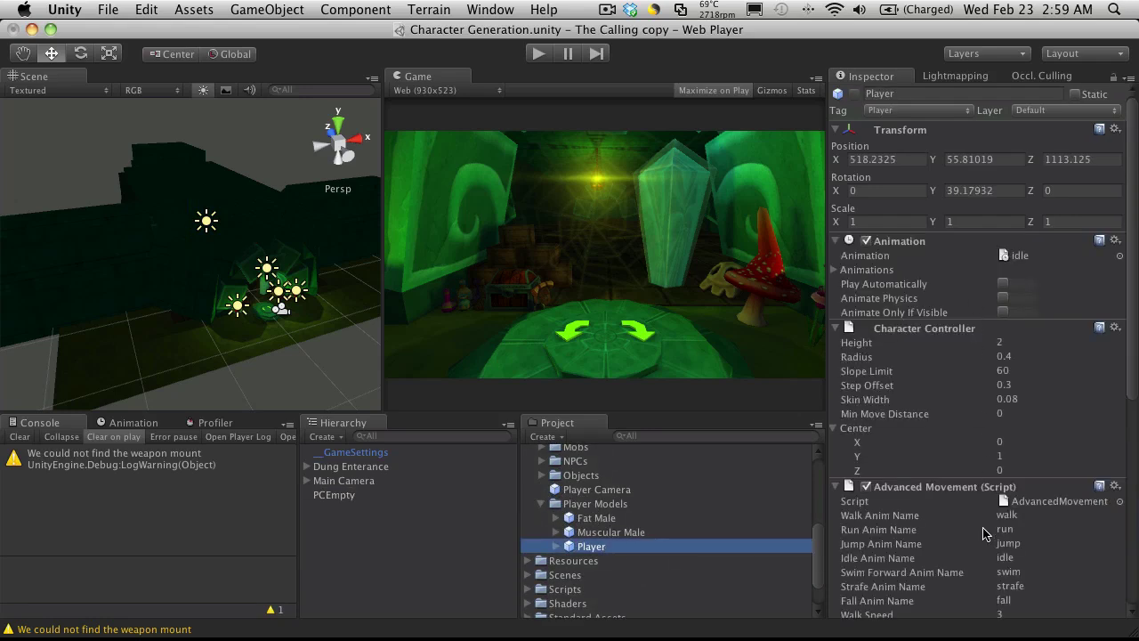
{"action": "scroll", "coordinate": [1004, 554], "scroll_direction": "down", "scroll_amount": 8}
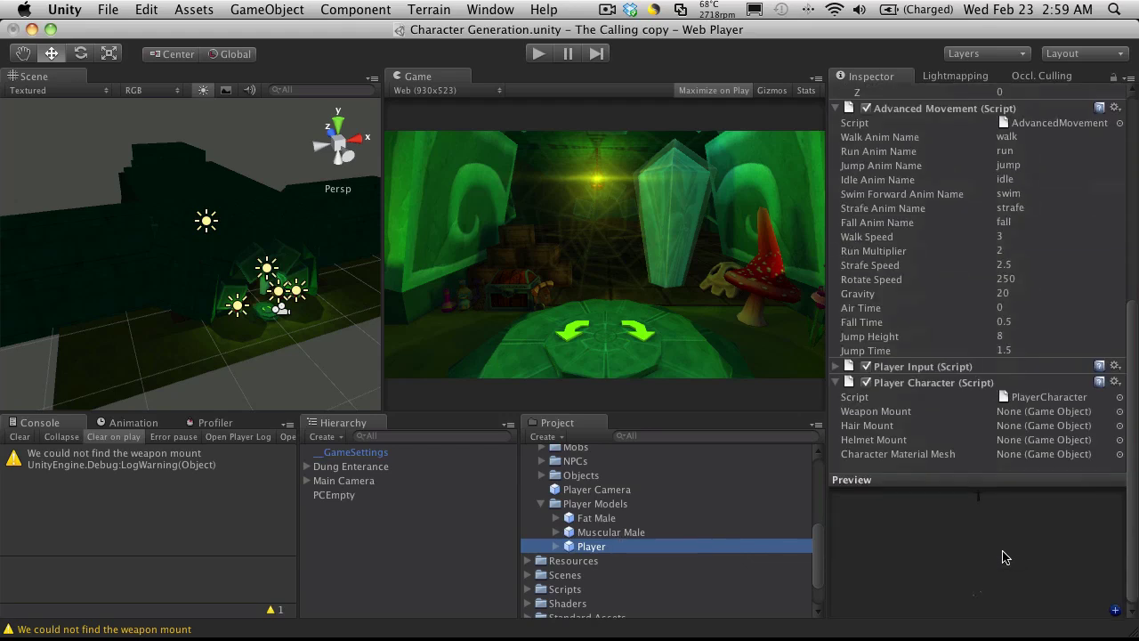
{"action": "scroll", "coordinate": [1003, 555], "scroll_direction": "up", "scroll_amount": 4}
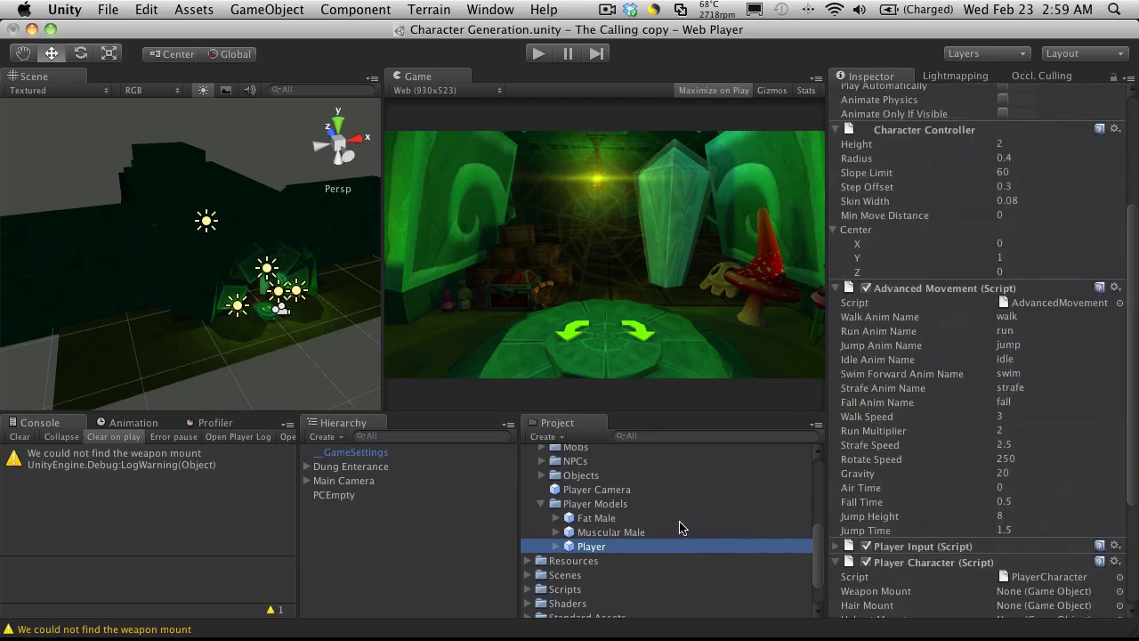
{"action": "left_click", "coordinate": [544, 506]}
Step: Move PCEmpty to about X -9.1, Z -15.2 and test-run the scene
{"action": "left_click", "coordinate": [334, 494]}
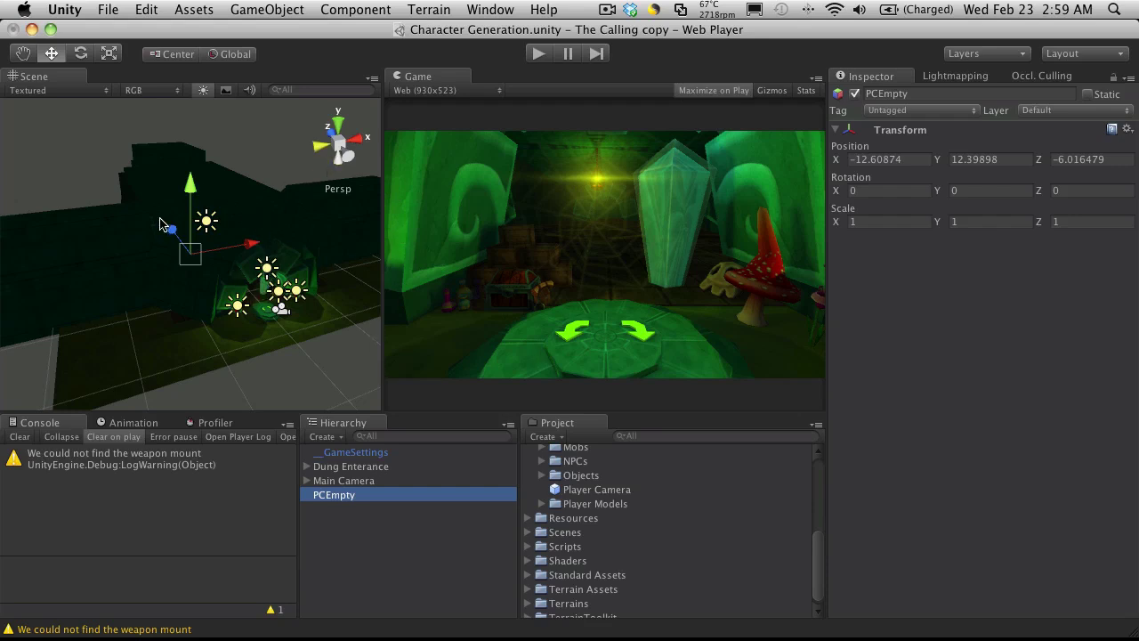
{"action": "left_click_drag", "start_coordinate": [159, 224], "coordinate": [326, 281]}
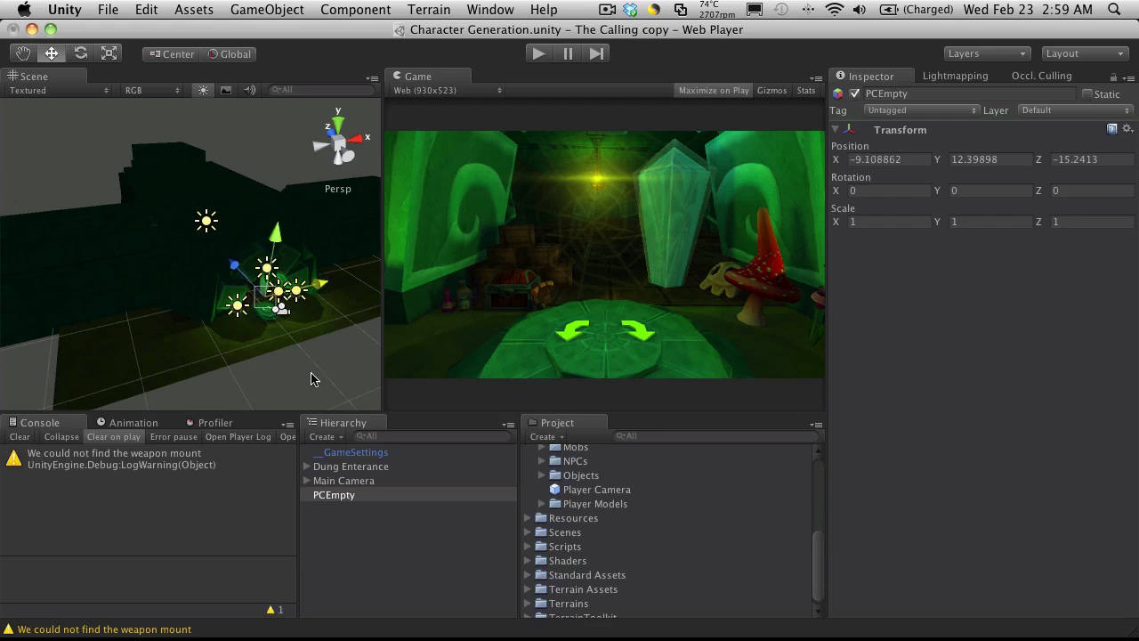
{"action": "left_click", "coordinate": [437, 561]}
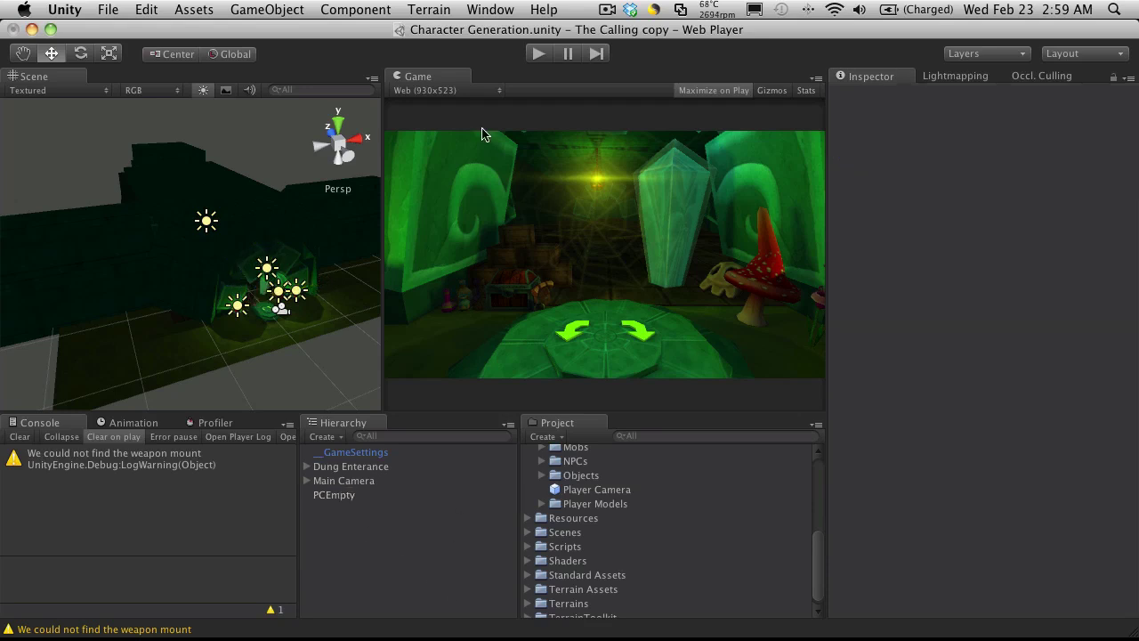
{"action": "left_click", "coordinate": [538, 53]}
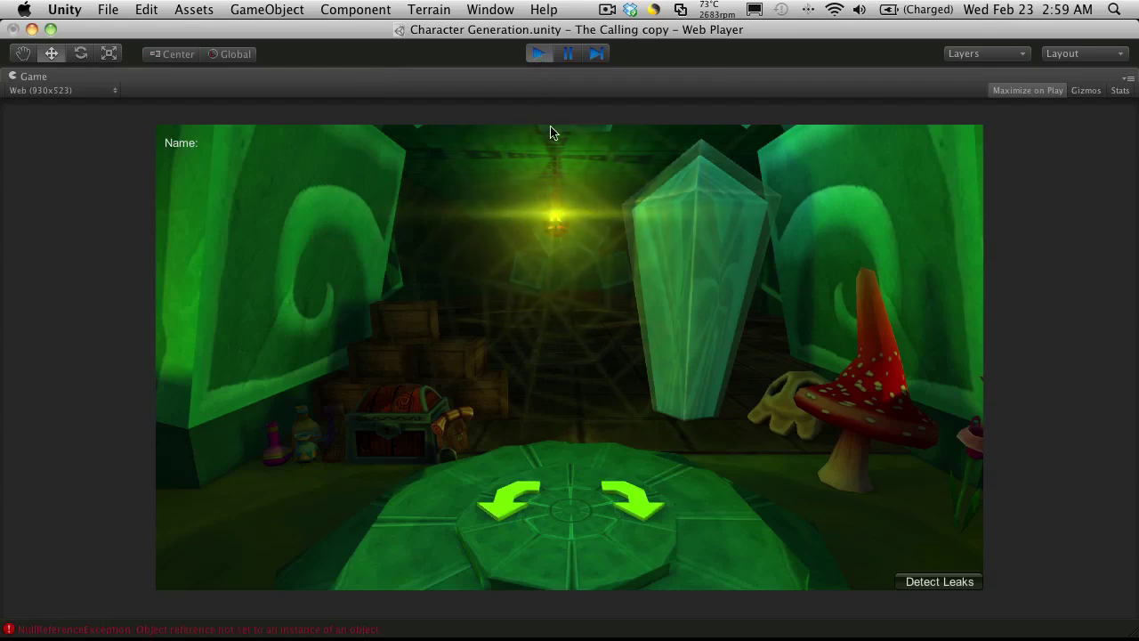
{"action": "left_click", "coordinate": [538, 53]}
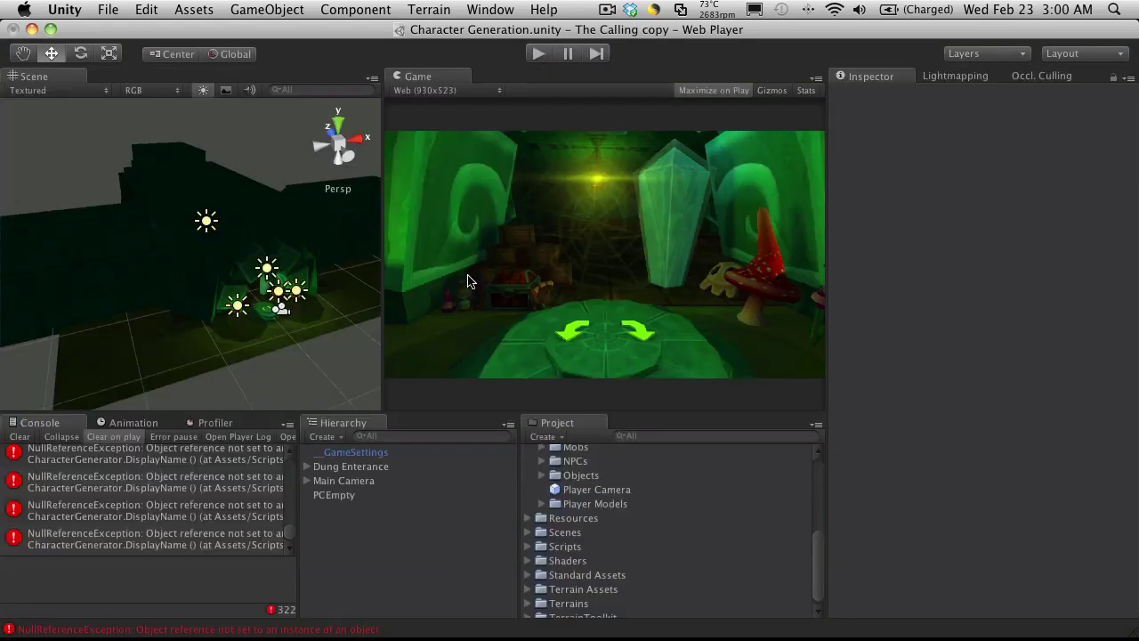
Step: Assign PCEmpty as the Player Prefab of the Main Camera's Character Generator script, test-run the scene and view the last console error
{"action": "left_click", "coordinate": [365, 479]}
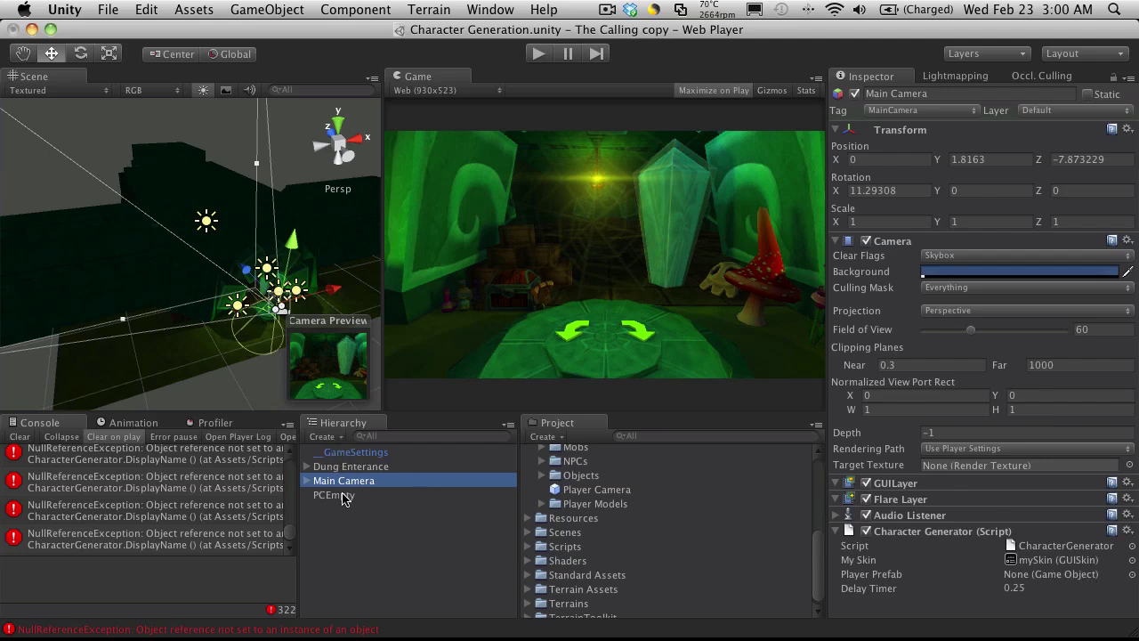
{"action": "left_click_drag", "start_coordinate": [343, 496], "coordinate": [1048, 582]}
{"action": "left_click_drag", "start_coordinate": [334, 497], "coordinate": [1030, 583]}
{"action": "left_click", "coordinate": [538, 53]}
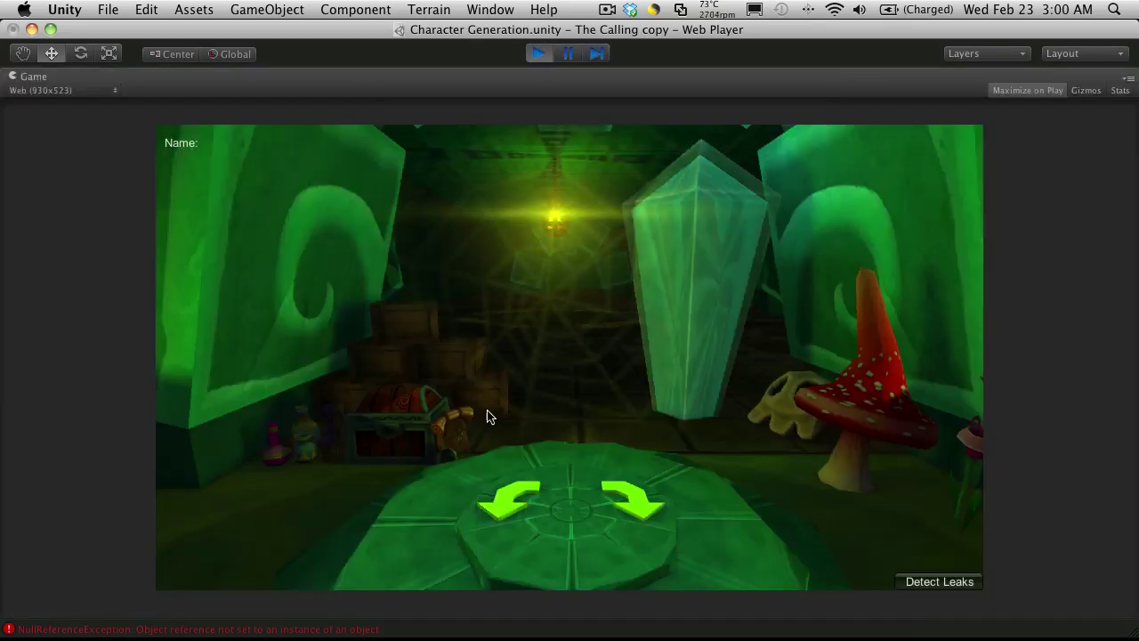
{"action": "left_click", "coordinate": [539, 54]}
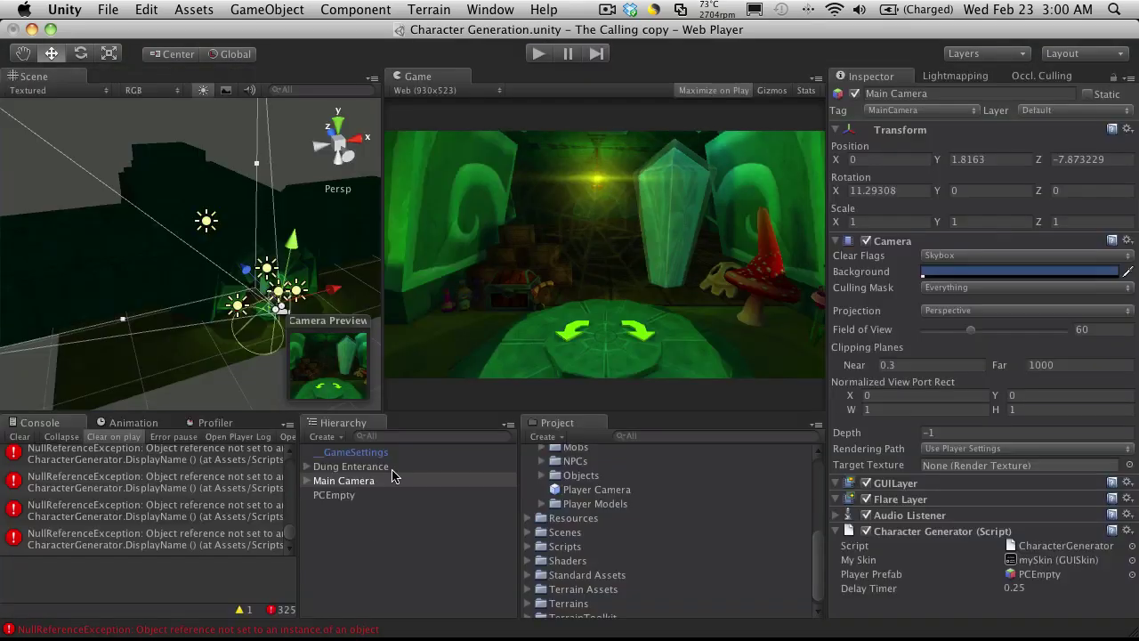
{"action": "left_click", "coordinate": [118, 541]}
Step: Add the Hack And Slash Tutorial Player Character Stats component to PCEmpty
{"action": "left_click", "coordinate": [337, 494]}
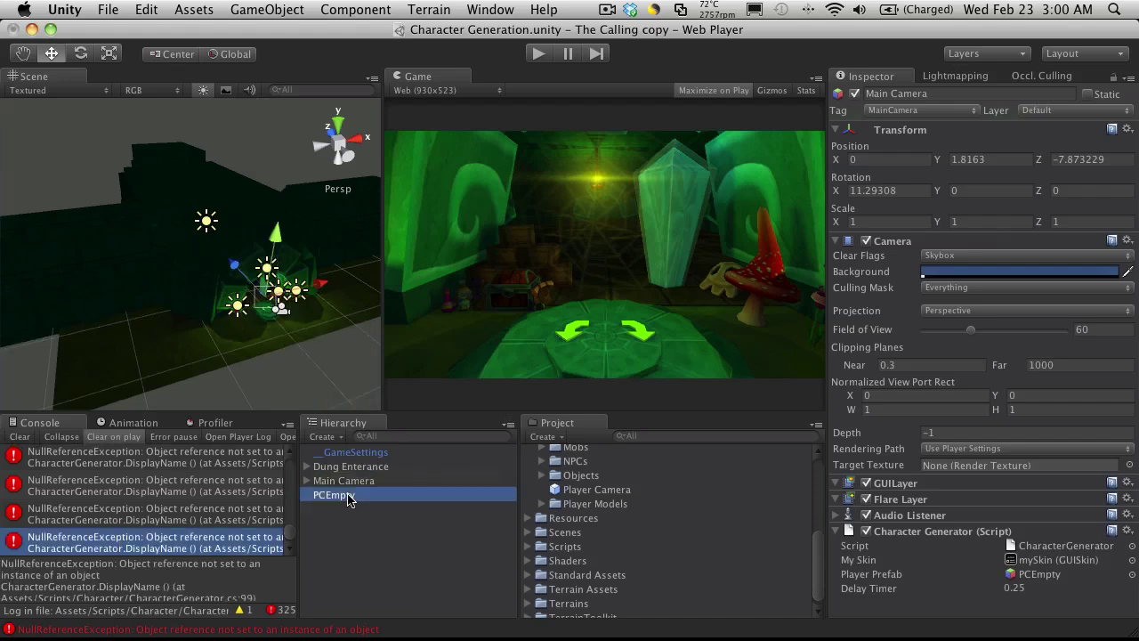
{"action": "left_click", "coordinate": [392, 9]}
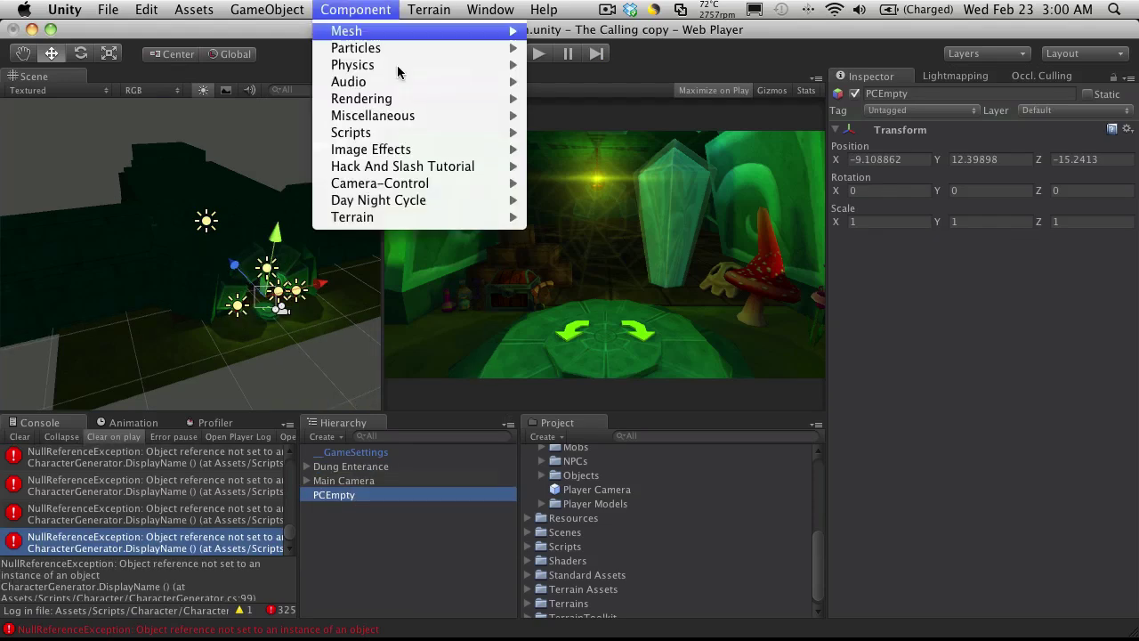
{"action": "mouse_move", "coordinate": [464, 170]}
{"action": "mouse_move", "coordinate": [593, 167]}
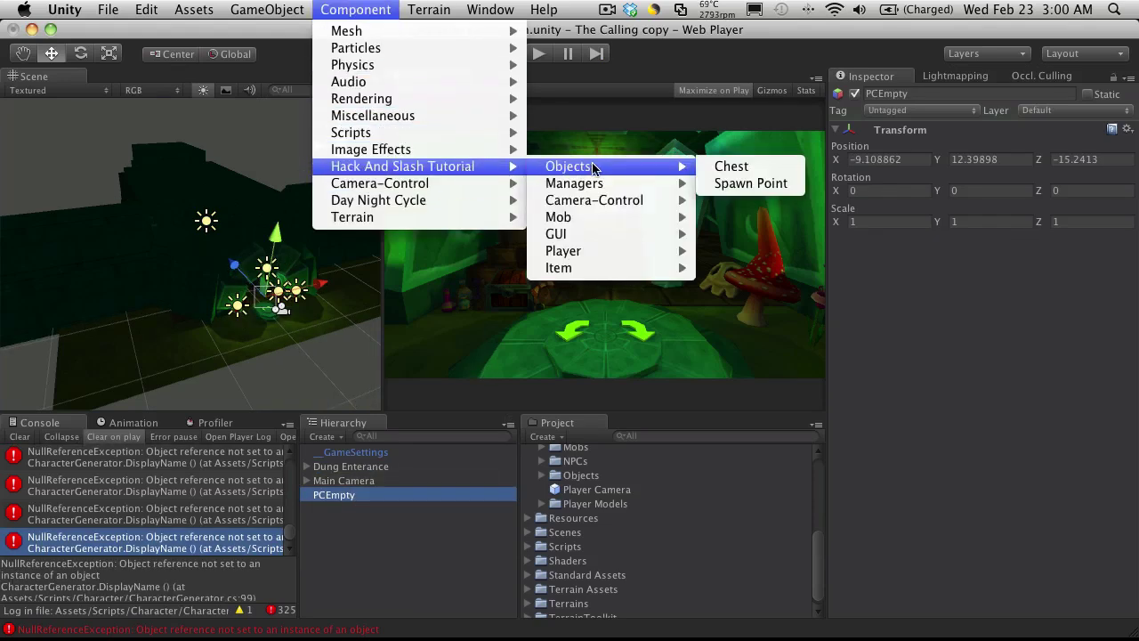
{"action": "mouse_move", "coordinate": [609, 249]}
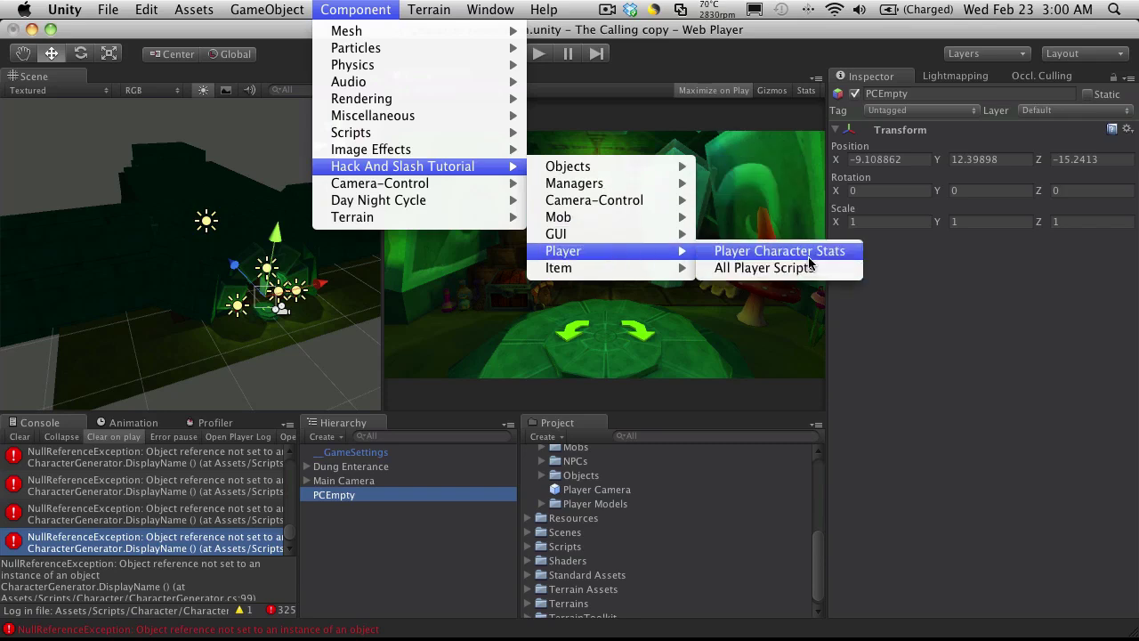
{"action": "left_click", "coordinate": [809, 255]}
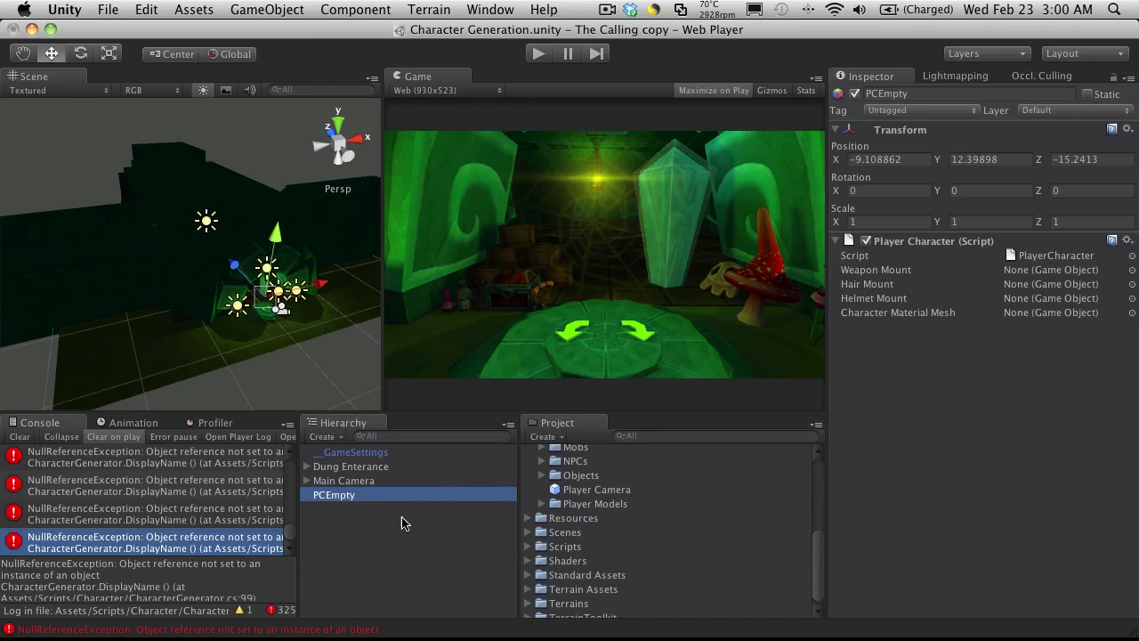
Step: Clear the console and test-run the Character Generation scene with the Player Character script on PCEmpty
{"action": "left_click", "coordinate": [443, 574]}
{"action": "left_click", "coordinate": [20, 436]}
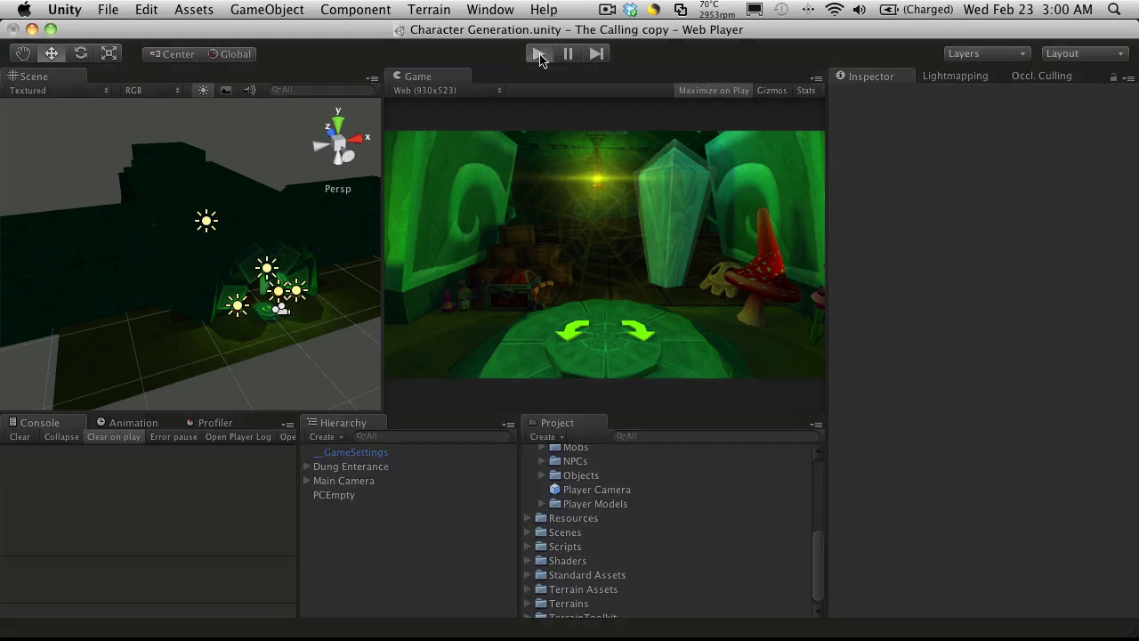
{"action": "left_click", "coordinate": [538, 55]}
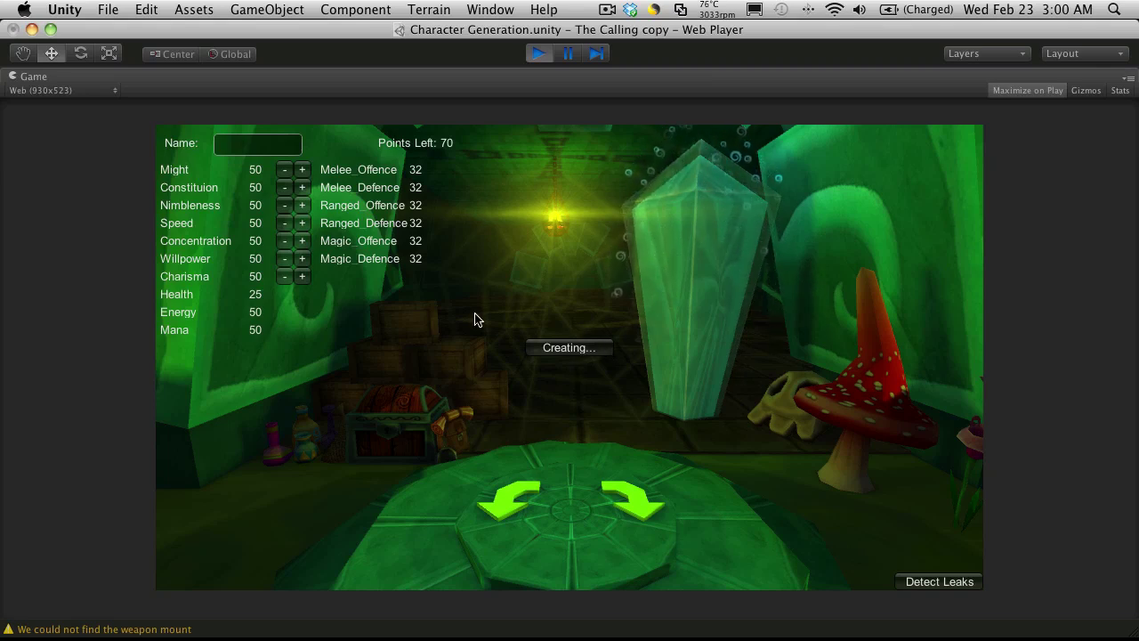
{"action": "left_click", "coordinate": [539, 54]}
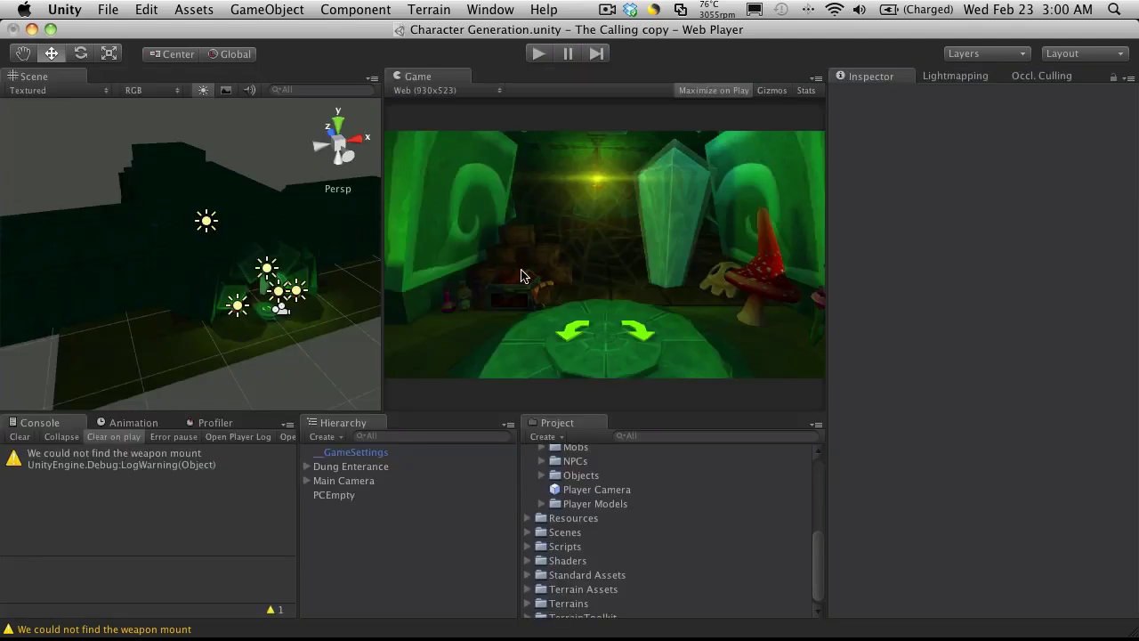
Step: Open the CharacterGenerator script attached to the Main Camera in MonoDevelop and search it for "creating"
{"action": "left_click", "coordinate": [355, 486]}
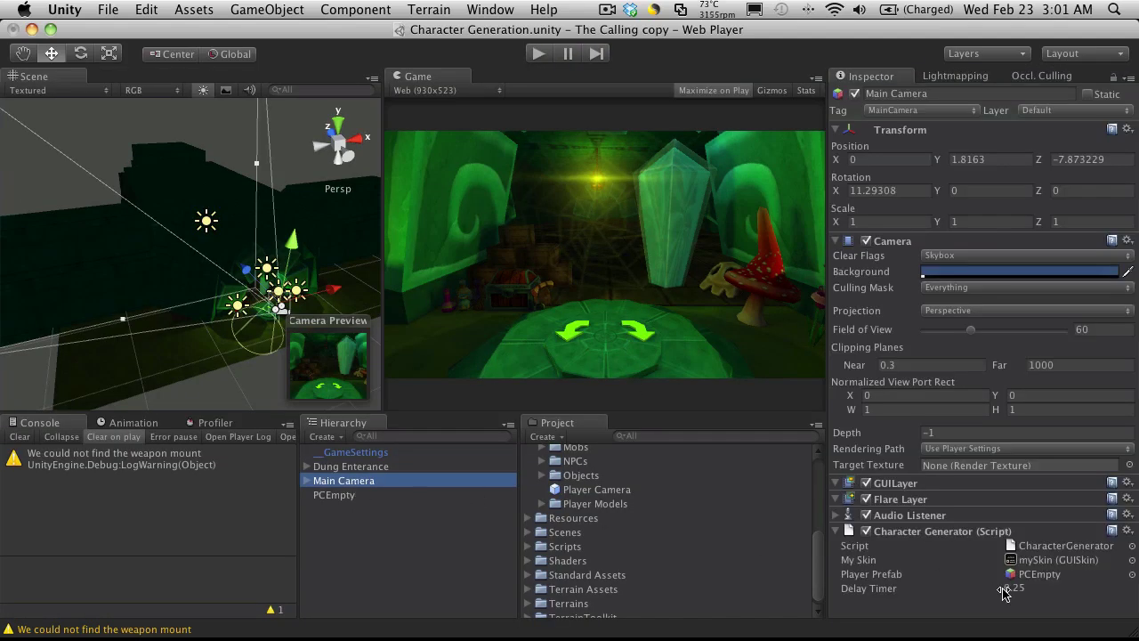
{"action": "double_click", "coordinate": [1064, 546]}
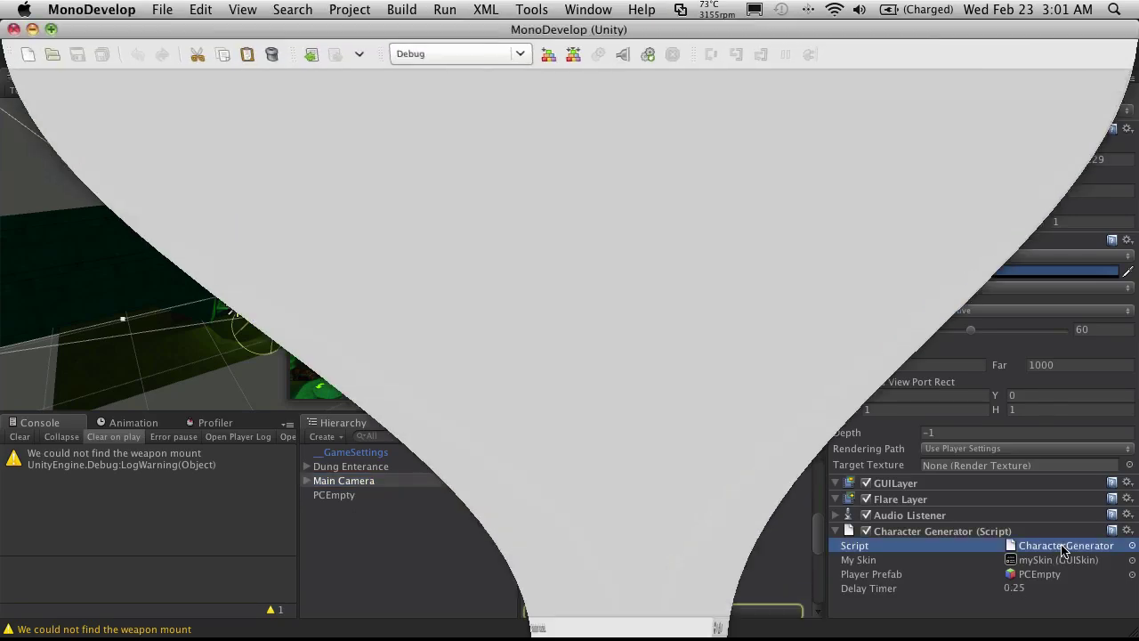
{"action": "scroll", "coordinate": [335, 233], "scroll_direction": "down", "scroll_amount": 10}
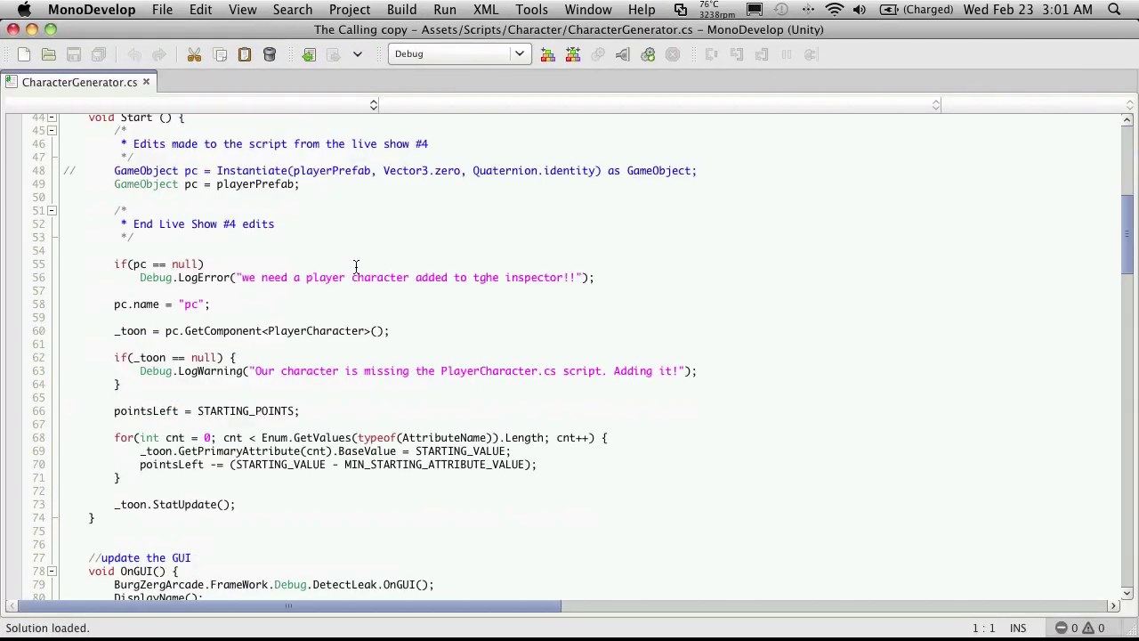
{"action": "scroll", "coordinate": [356, 266], "scroll_direction": "down", "scroll_amount": 15}
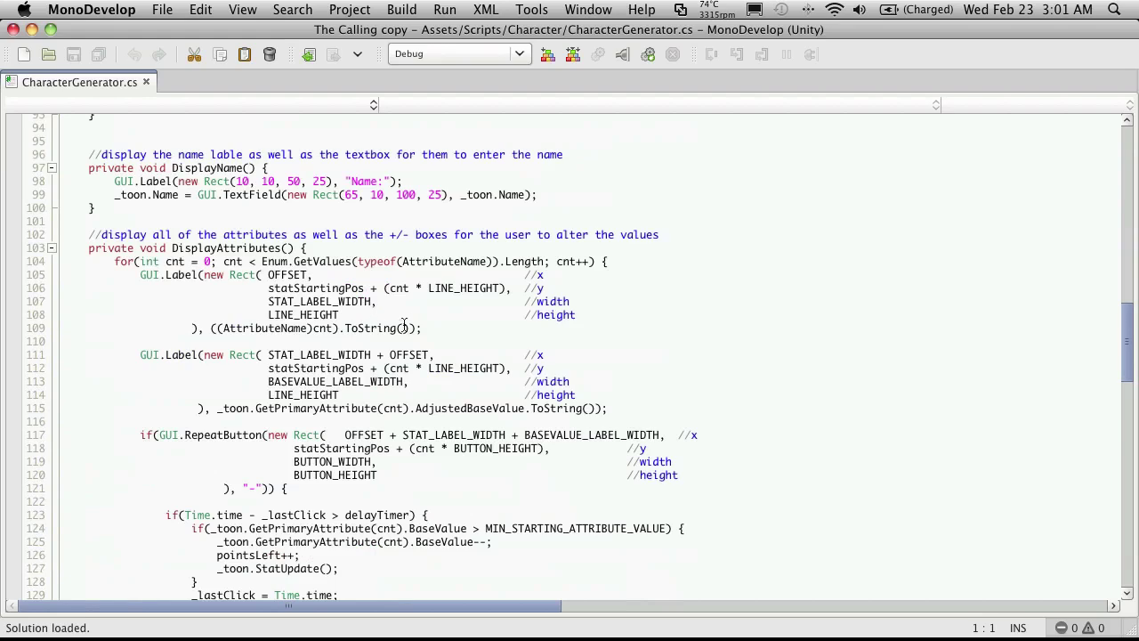
{"action": "scroll", "coordinate": [426, 320], "scroll_direction": "down", "scroll_amount": 5}
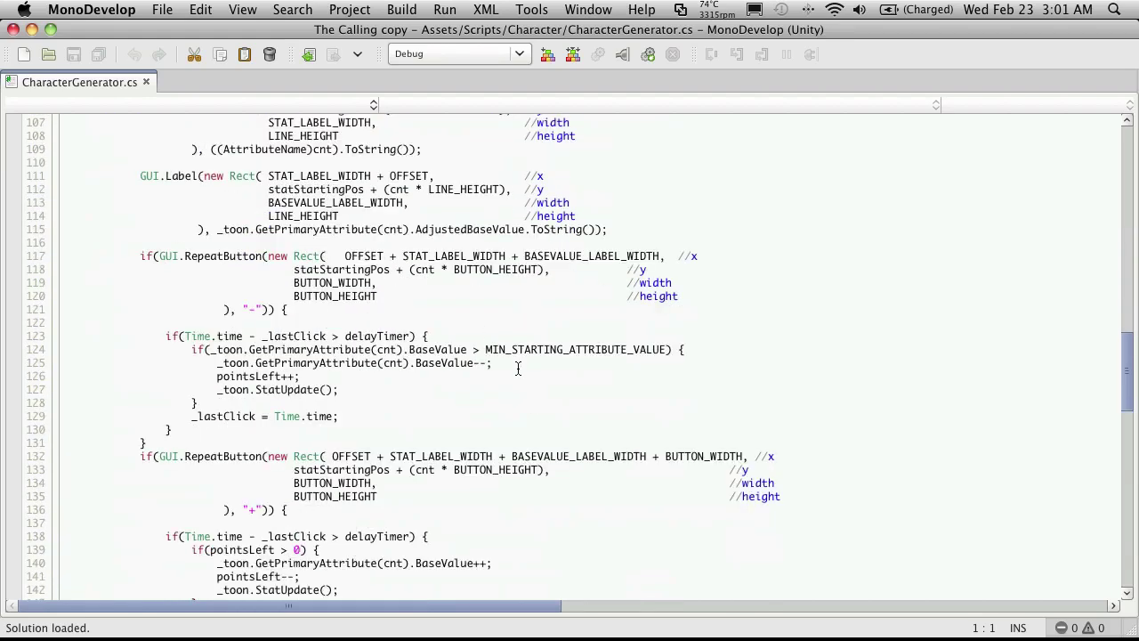
{"action": "scroll", "coordinate": [517, 368], "scroll_direction": "down", "scroll_amount": 4}
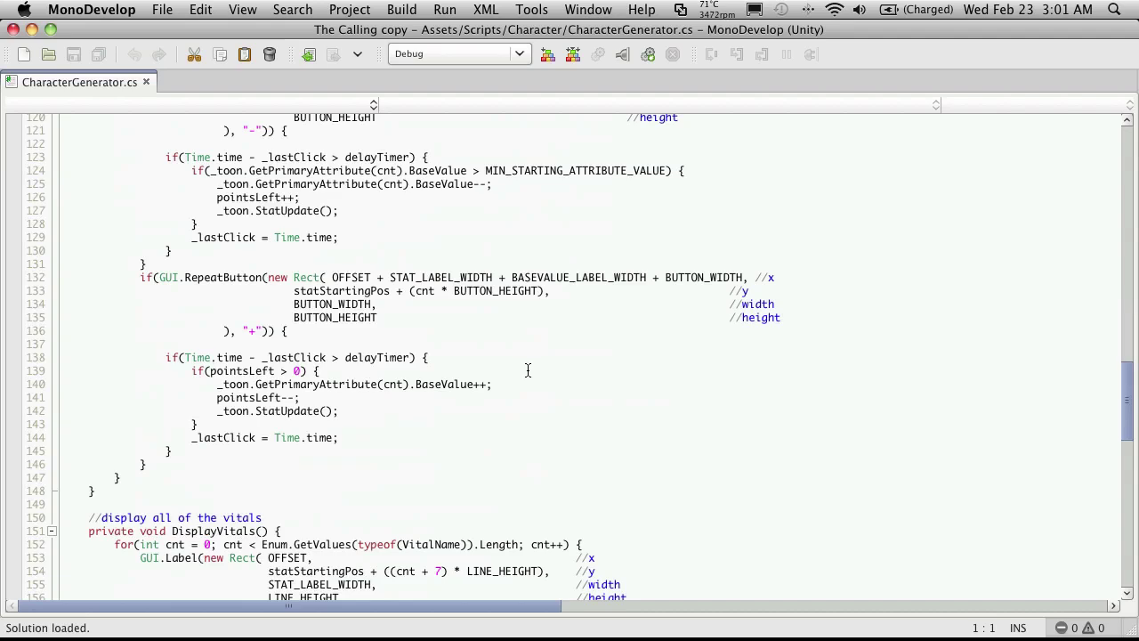
{"action": "key", "text": "super+f"}
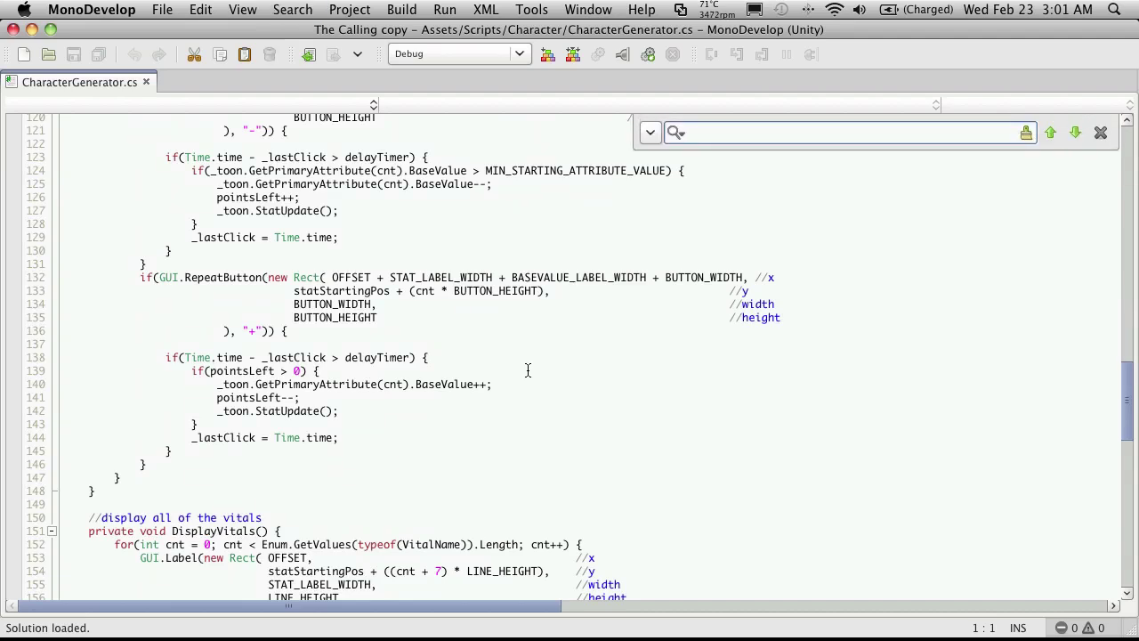
{"action": "type", "text": "creating"}
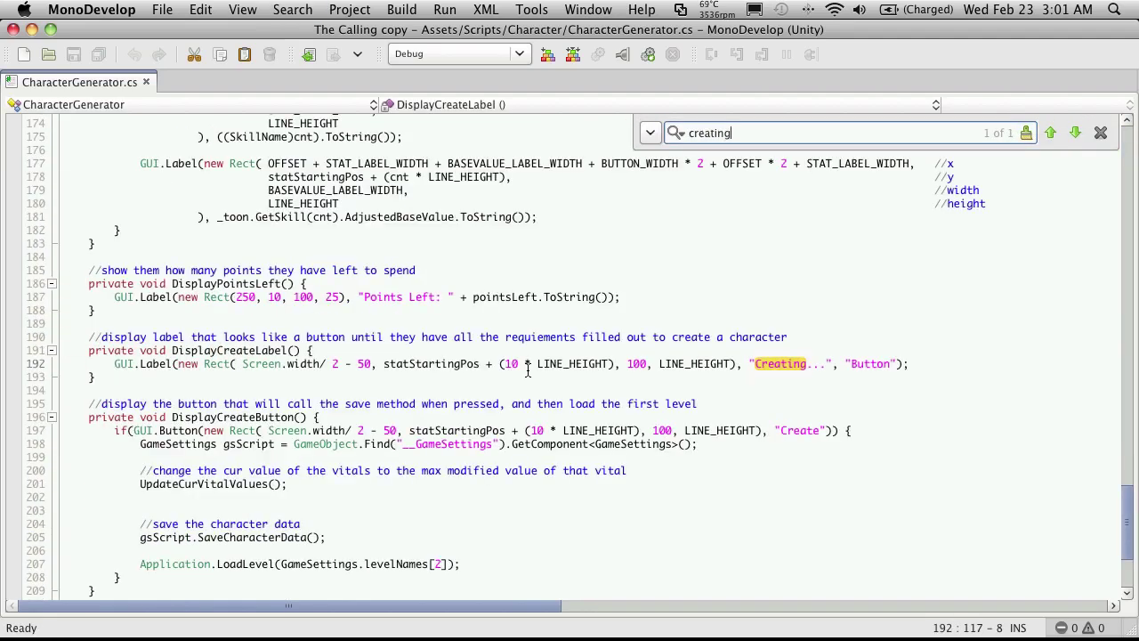
Step: Change the button text in DisplayCreateButton() to "Next" and close the search
{"action": "left_click", "coordinate": [807, 403]}
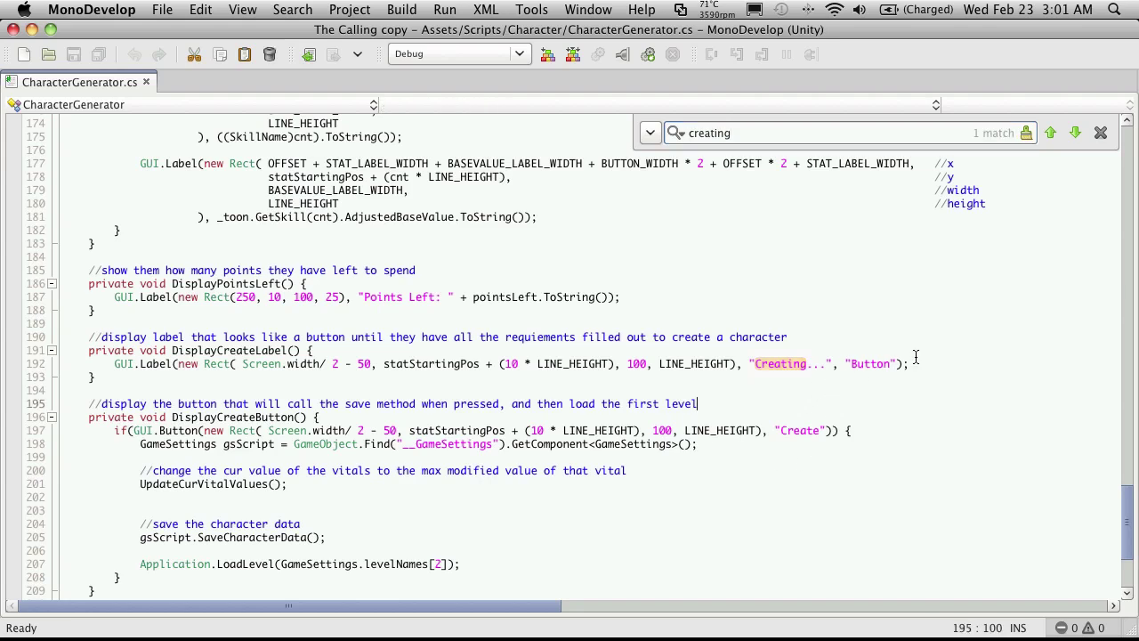
{"action": "left_click", "coordinate": [763, 366]}
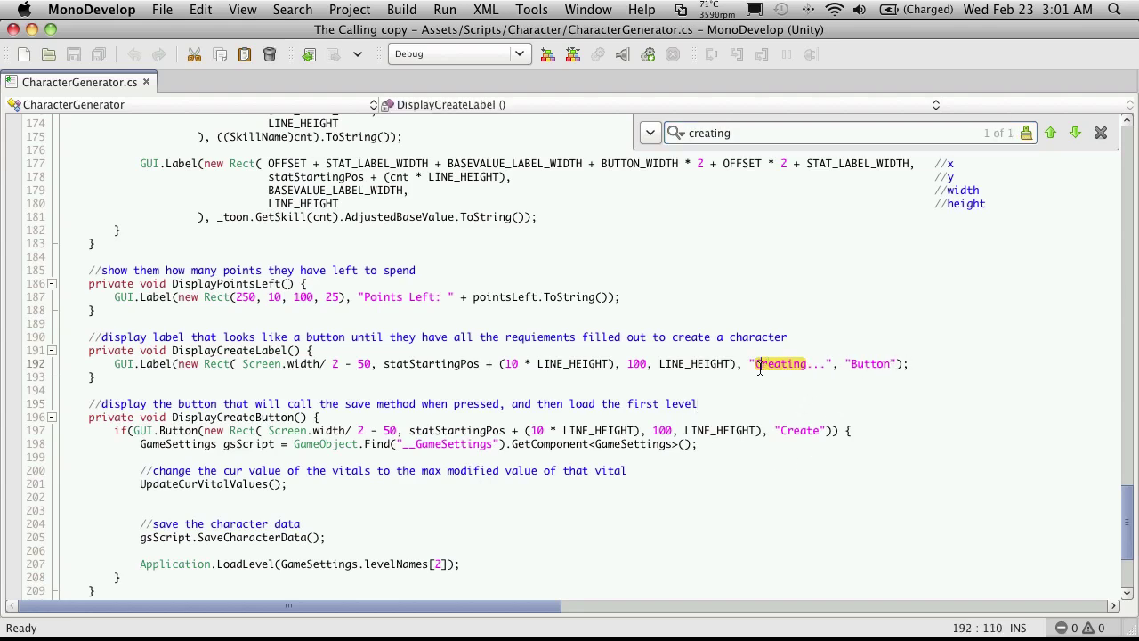
{"action": "left_click_drag", "start_coordinate": [755, 366], "coordinate": [826, 365]}
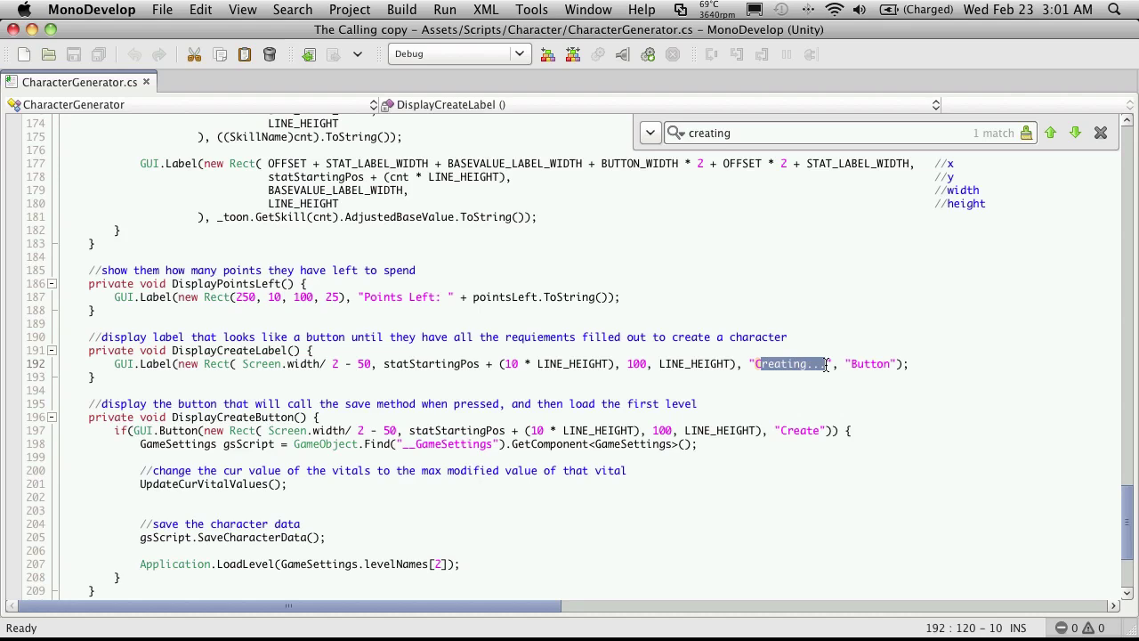
{"action": "key", "text": "Down"}
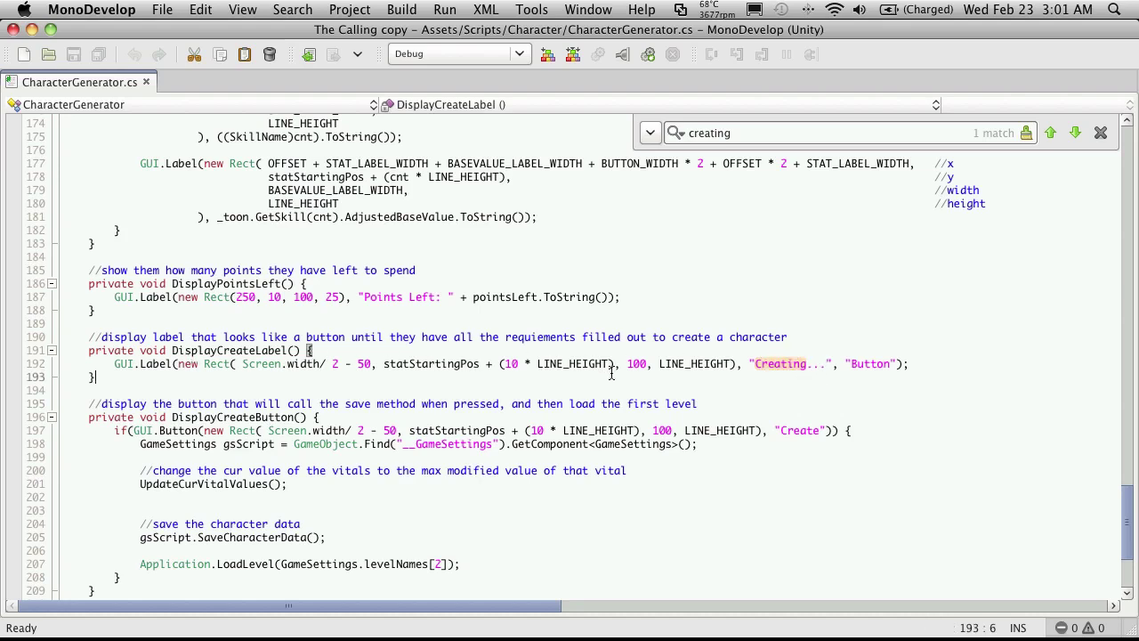
{"action": "double_click", "coordinate": [799, 433]}
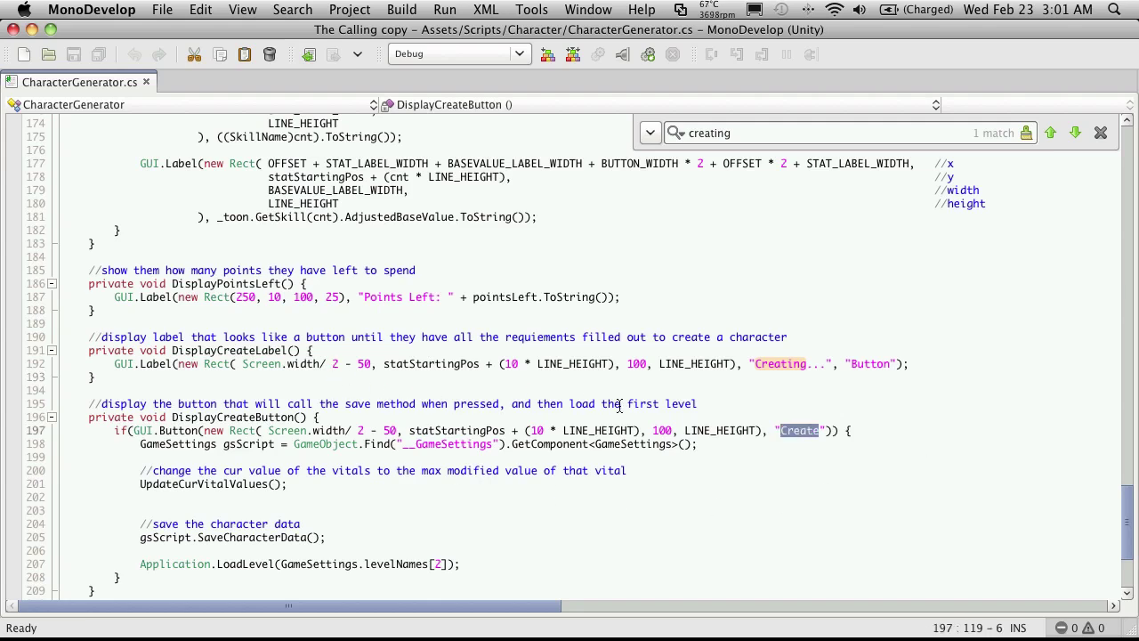
{"action": "type", "text": "Next"}
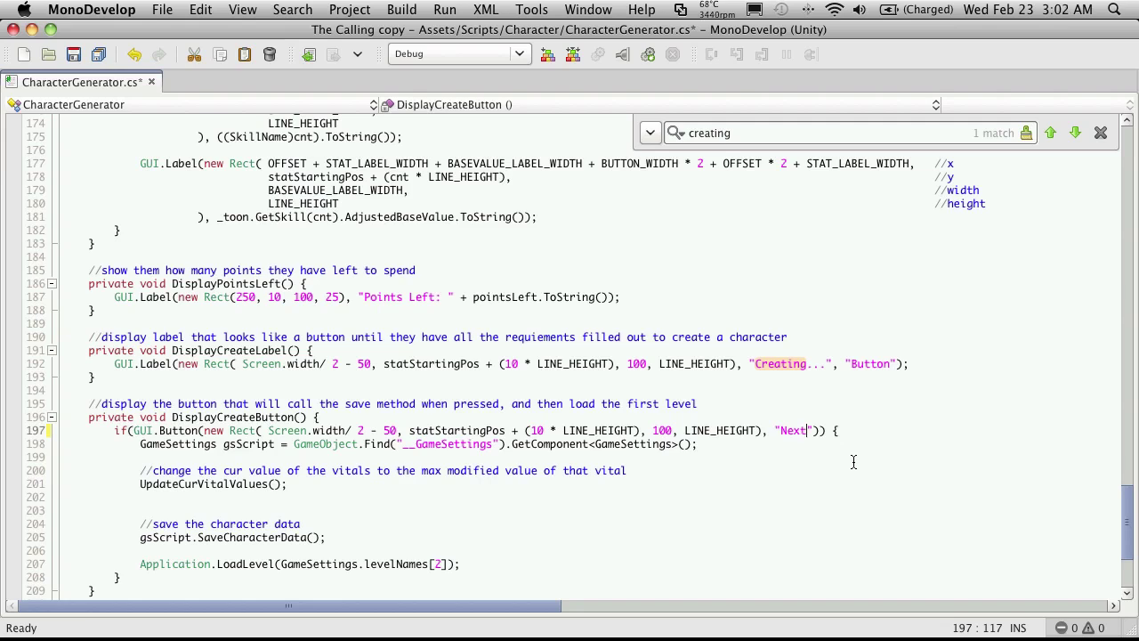
{"action": "left_click", "coordinate": [1101, 133]}
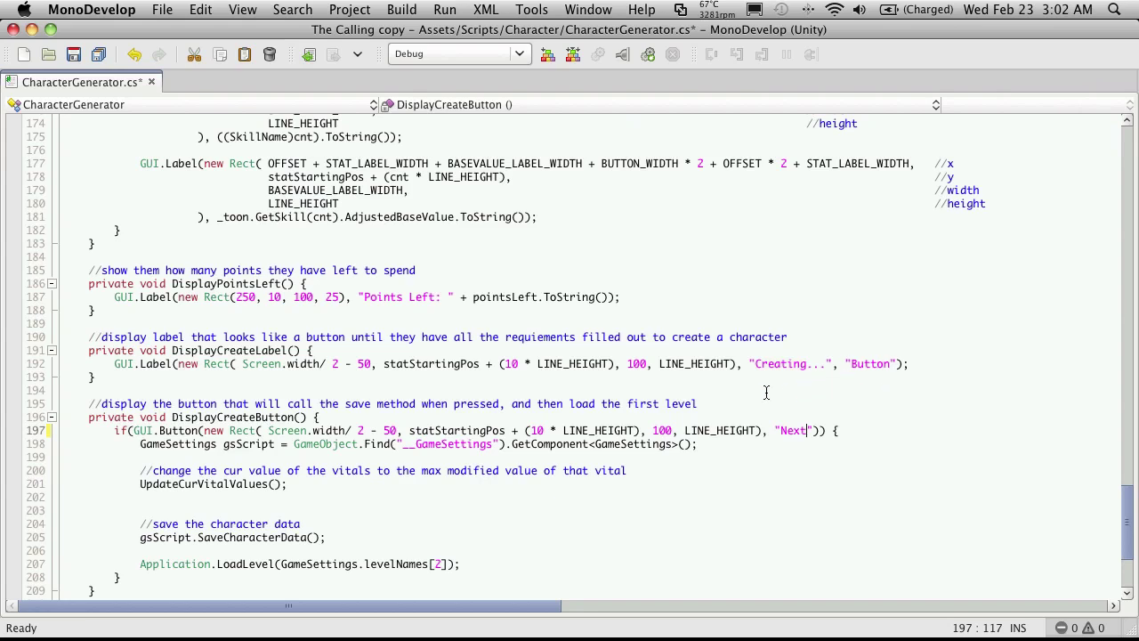
Step: Comment out the GUI.Label line inside DisplayCreateLabel()
{"action": "left_click", "coordinate": [353, 355]}
{"action": "key", "text": "Down"}
{"action": "key", "text": "Home"}
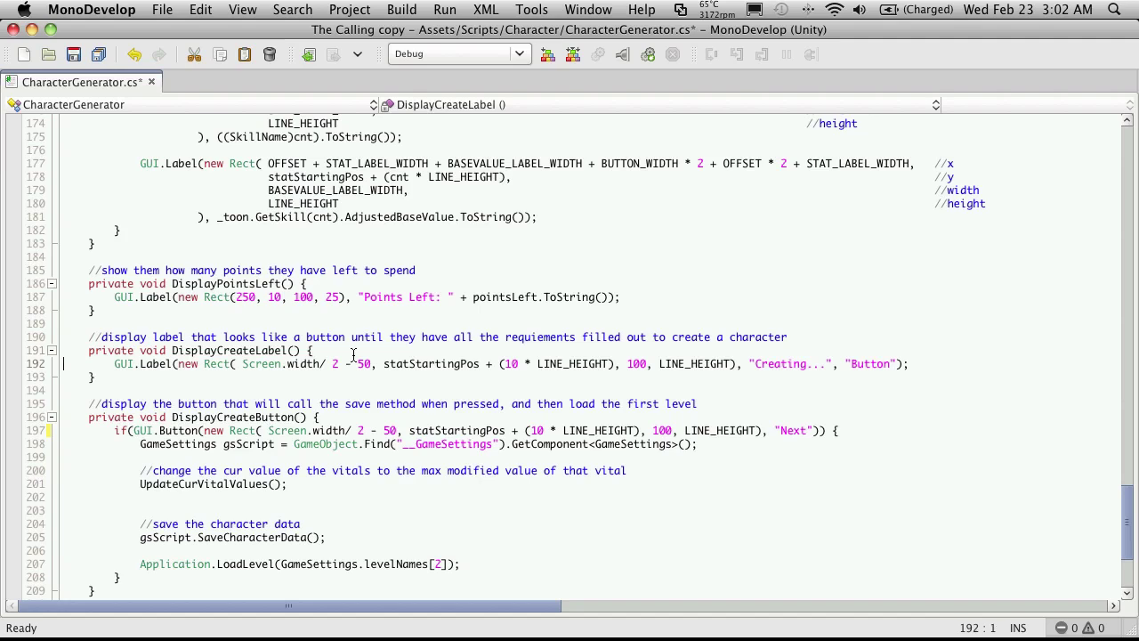
{"action": "type", "text": "///"}
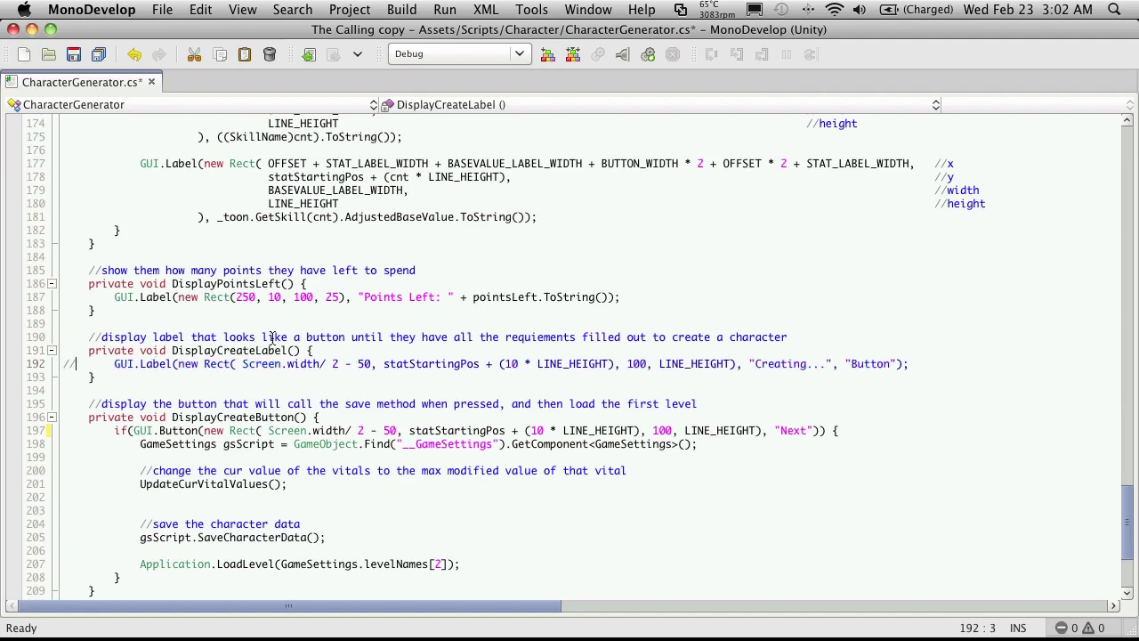
Step: Go to the OnGUI() method and examine its condition for showing the create label or button
{"action": "left_click", "coordinate": [396, 271]}
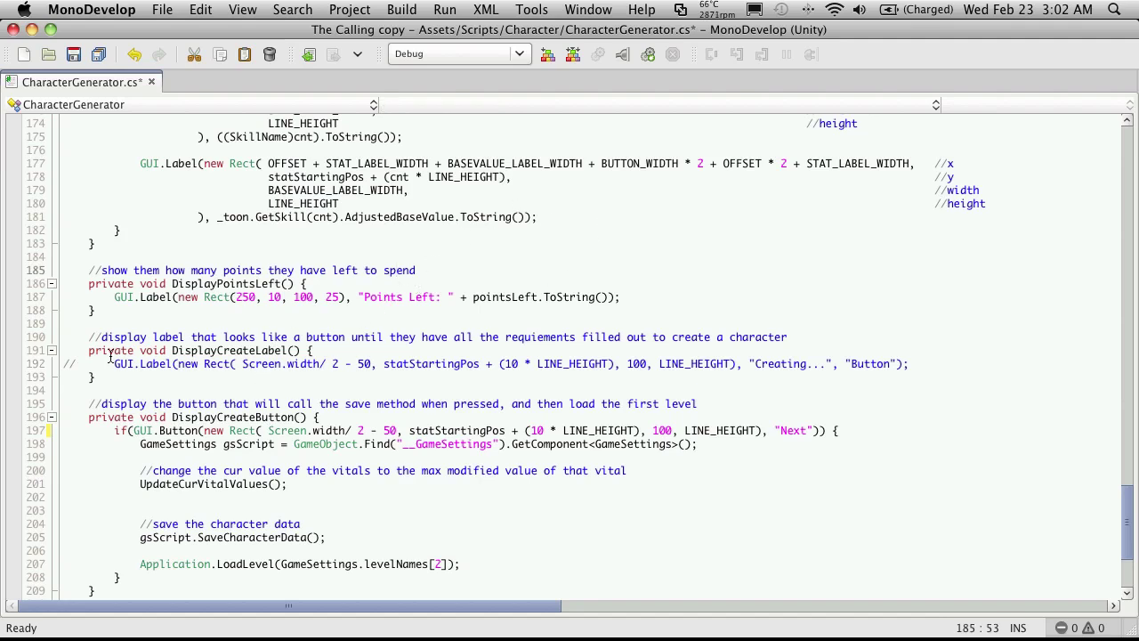
{"action": "left_click", "coordinate": [364, 299]}
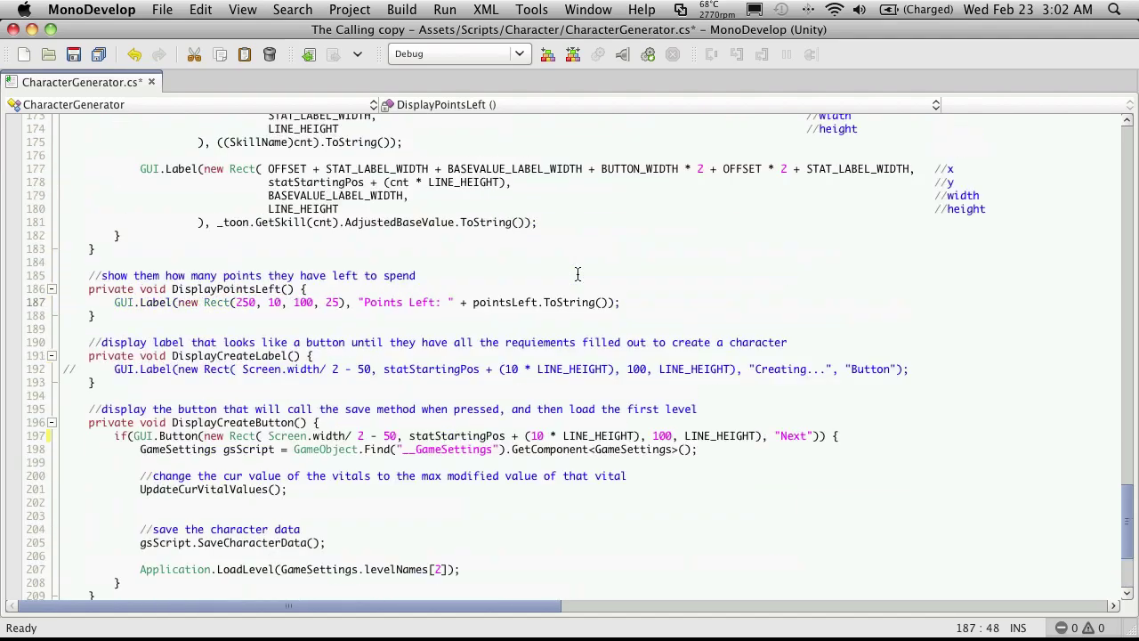
{"action": "scroll", "coordinate": [577, 272], "scroll_direction": "up", "scroll_amount": 5}
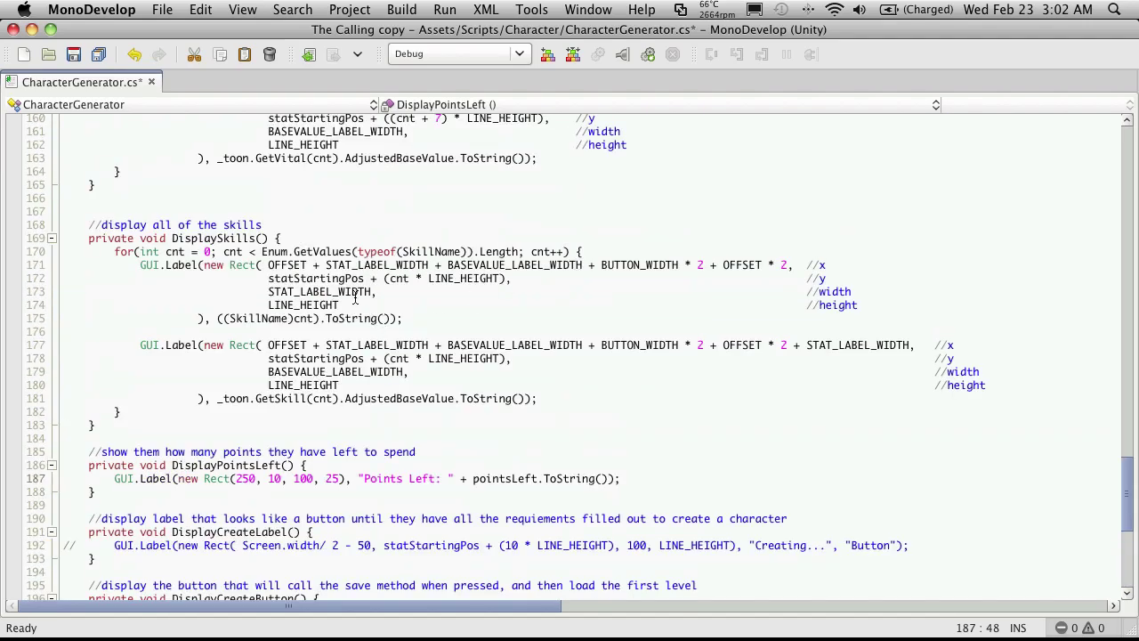
{"action": "scroll", "coordinate": [355, 299], "scroll_direction": "up", "scroll_amount": 15}
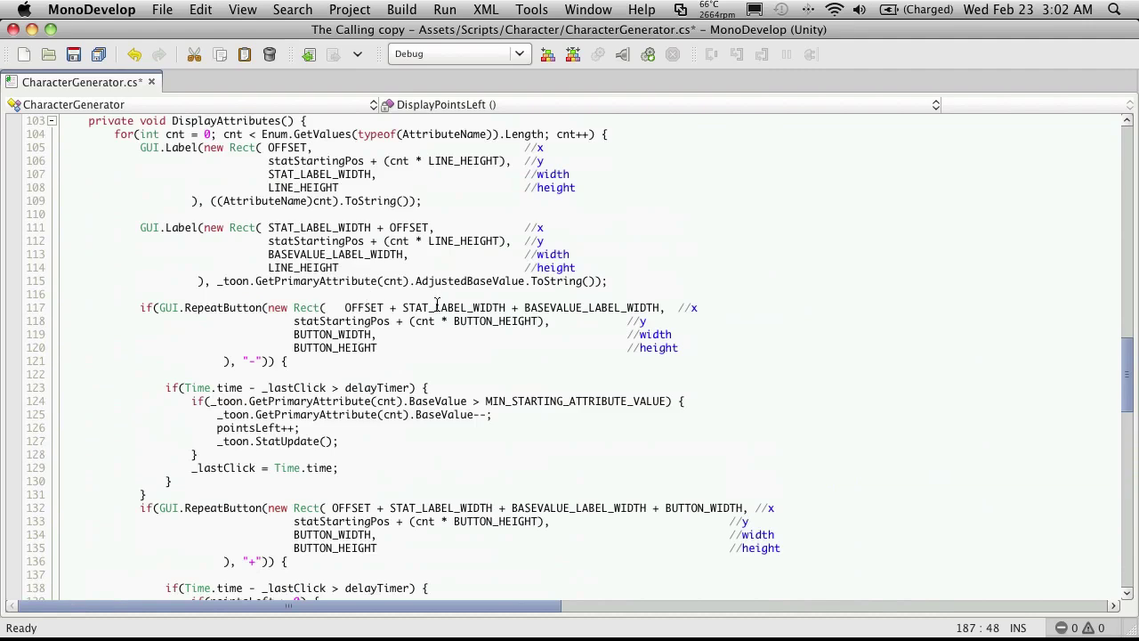
{"action": "scroll", "coordinate": [436, 305], "scroll_direction": "up", "scroll_amount": 5}
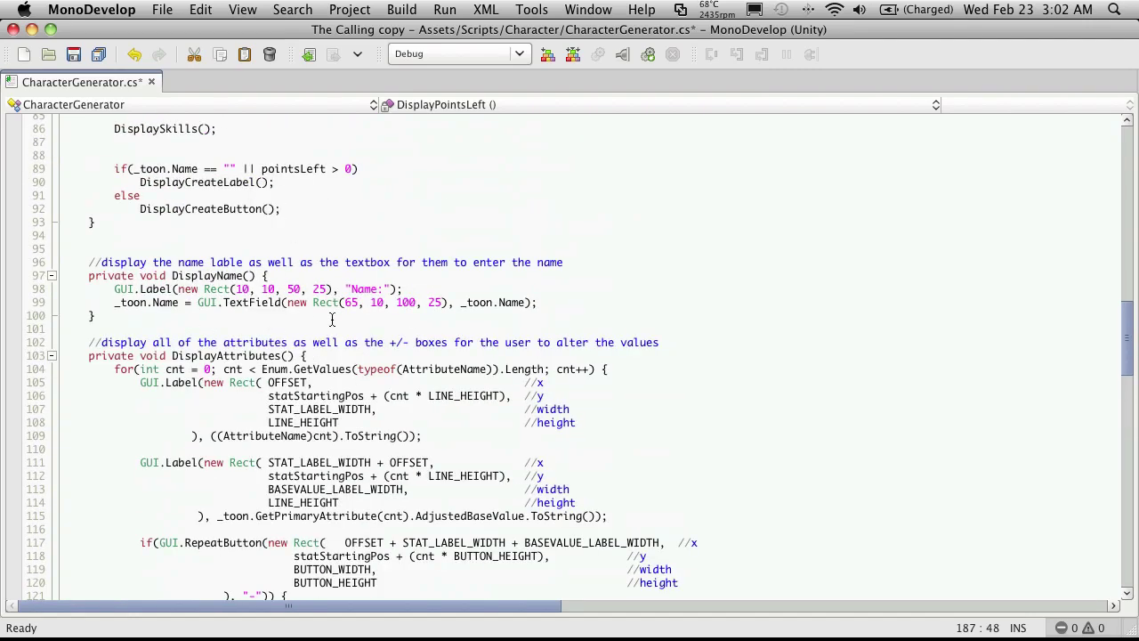
{"action": "left_click", "coordinate": [438, 105]}
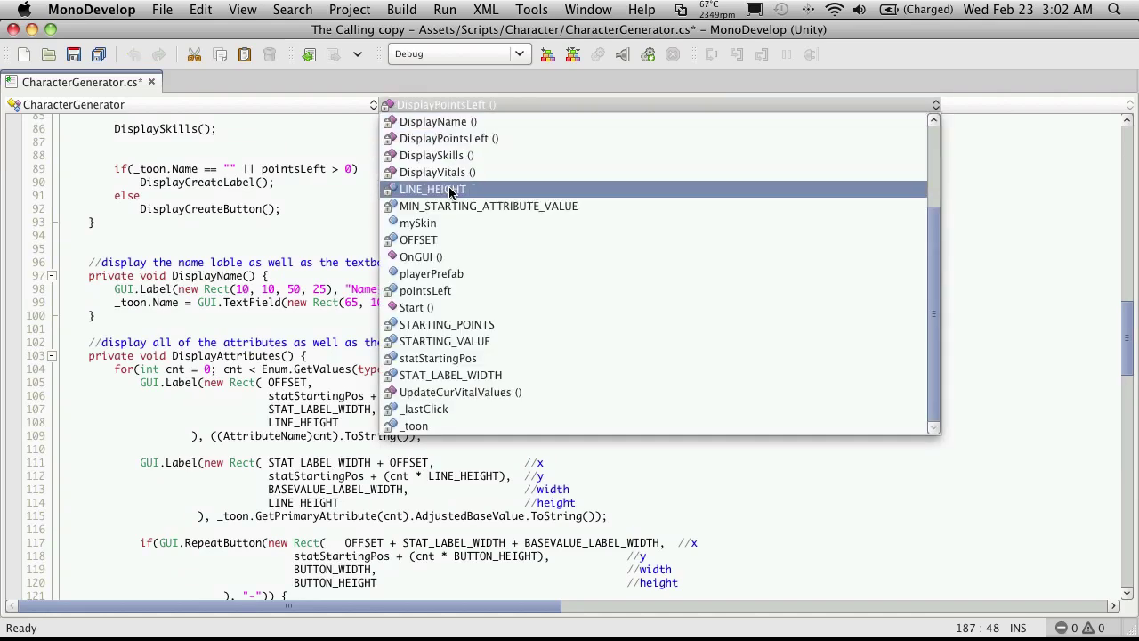
{"action": "left_click", "coordinate": [431, 256]}
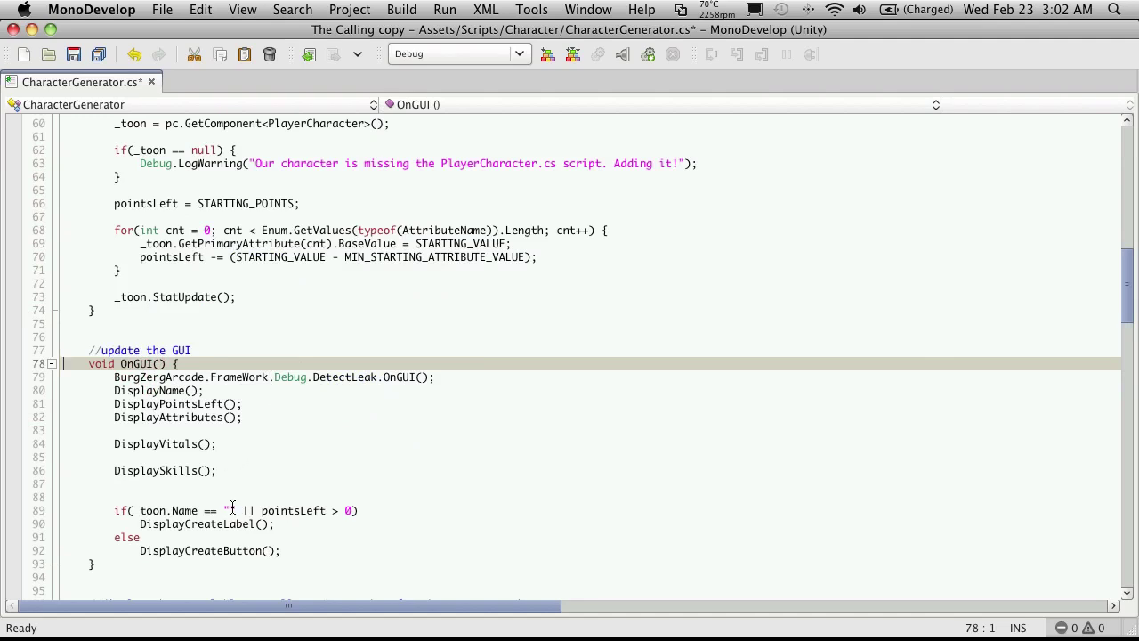
{"action": "scroll", "coordinate": [356, 524], "scroll_direction": "down", "scroll_amount": 2}
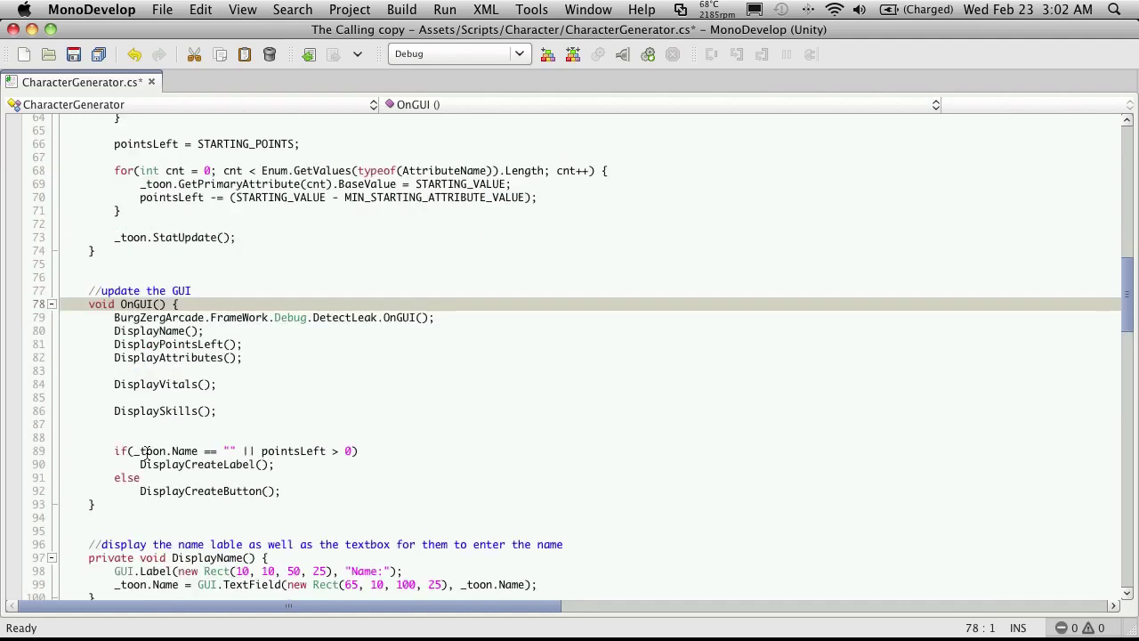
Step: Comment out the four-line if/else block in OnGUI() that calls DisplayCreateLabel() and DisplayCreateButton()
{"action": "left_click", "coordinate": [294, 472]}
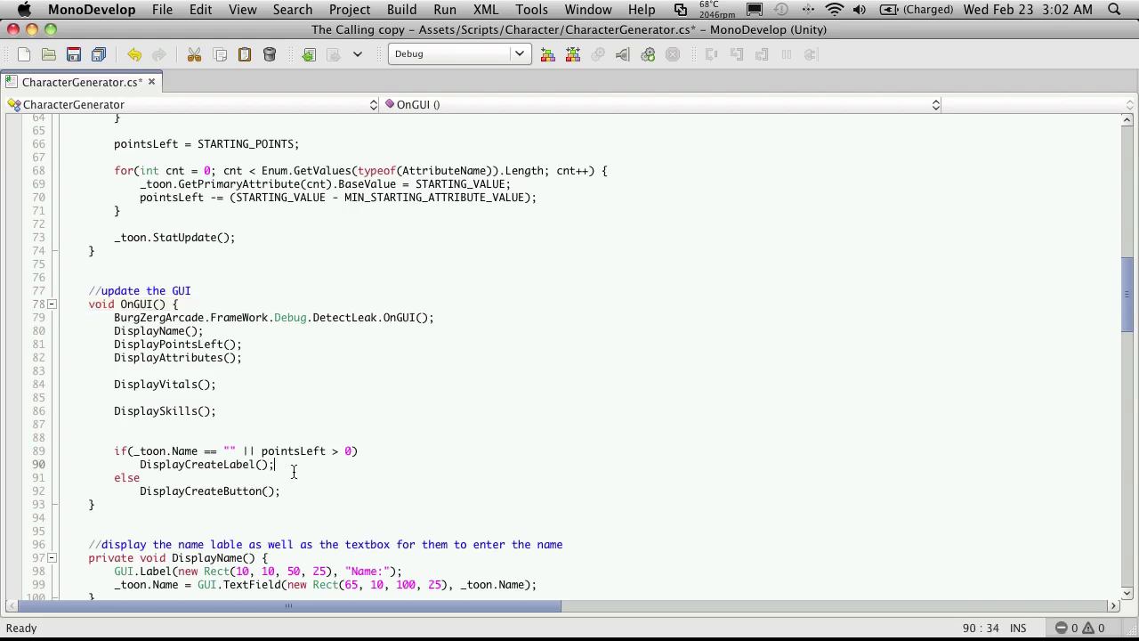
{"action": "key", "text": "Home"}
{"action": "key", "text": "Up"}
{"action": "key", "text": "shift+Down"}
{"action": "key", "text": "shift+Down"}
{"action": "key", "text": "shift+Down"}
{"action": "key", "text": "shift+Down"}
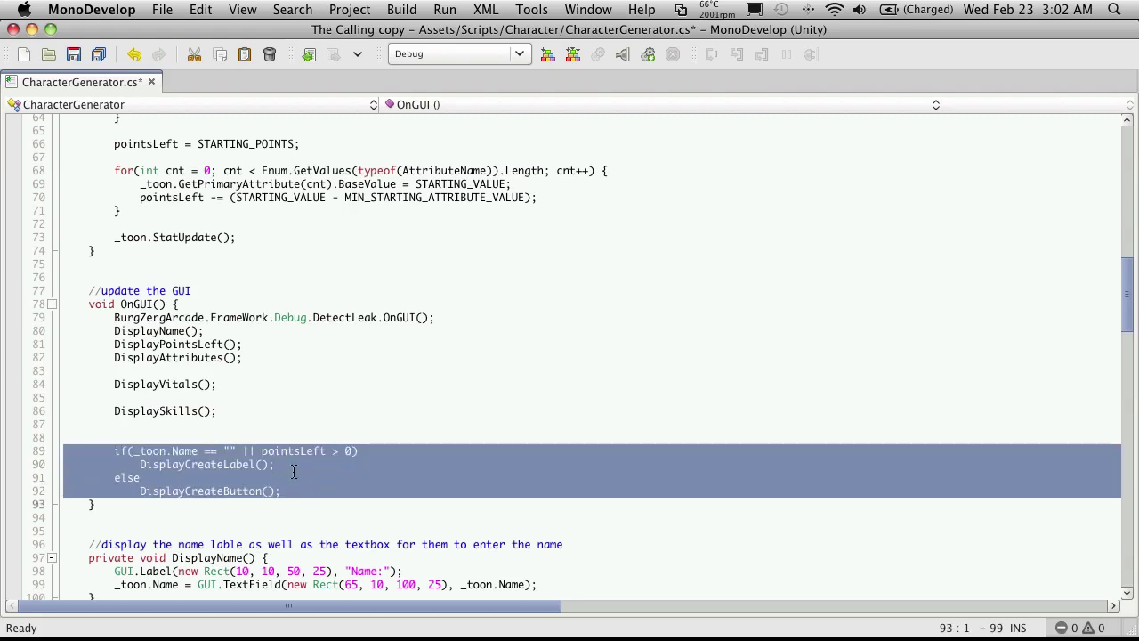
{"action": "key", "text": "shift+Left"}
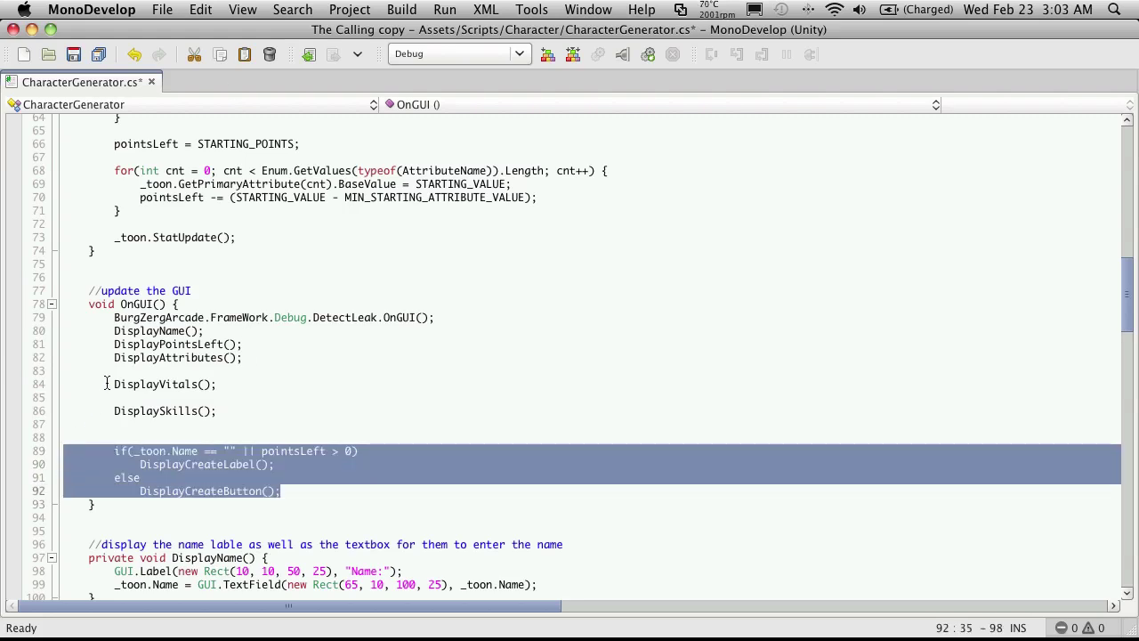
{"action": "key", "text": "Left"}
{"action": "type", "text": "/"}
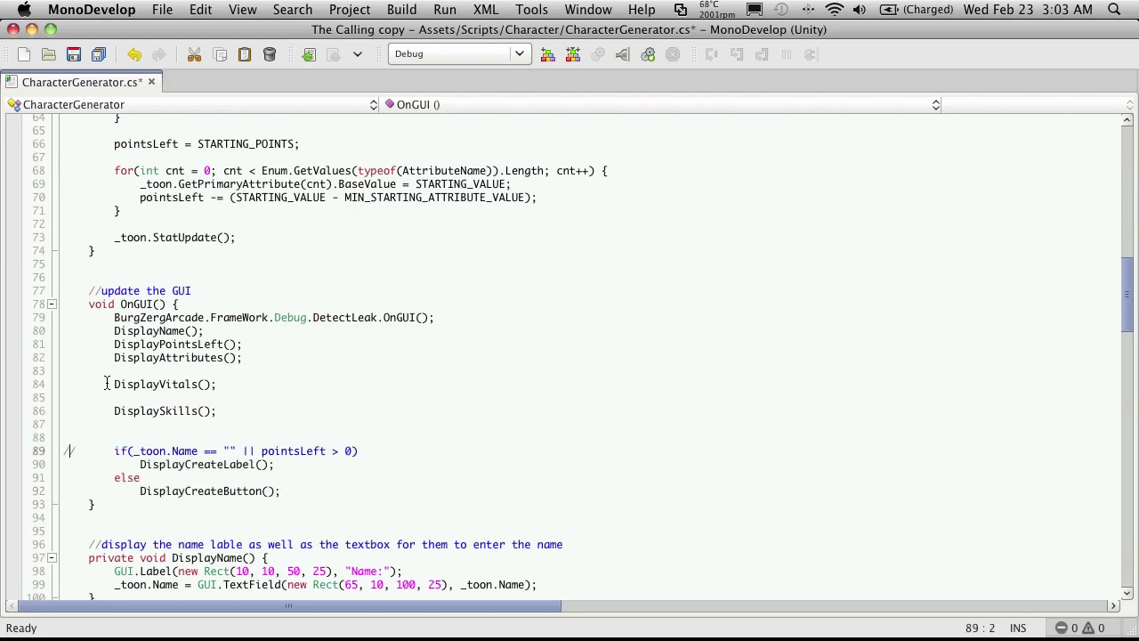
{"action": "type", "text": "/"}
{"action": "key", "text": "Down"}
{"action": "key", "text": "Down"}
{"action": "type", "text": "//"}
{"action": "key", "text": "Down"}
{"action": "type", "text": "/"}
Step: Duplicate the if(_toon.Name == "" || pointsLeft > 0) line above the commented-out block in OnGUI()
{"action": "key", "text": "Up"}
{"action": "key", "text": "Up"}
{"action": "key", "text": "Up"}
{"action": "key", "text": "shift+Down"}
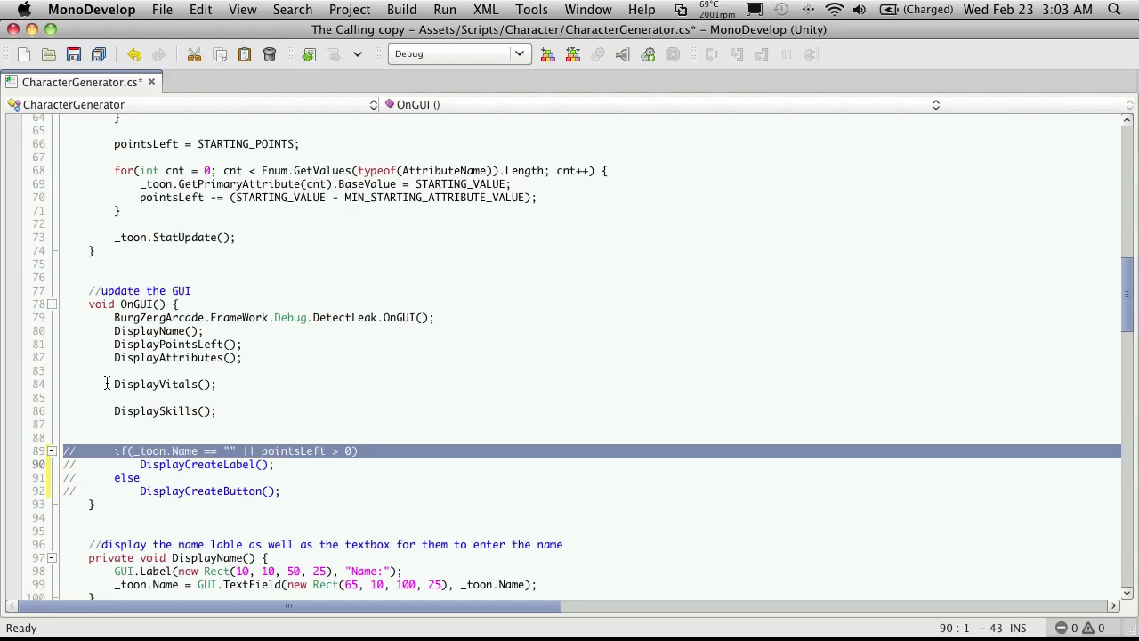
{"action": "key", "text": "super+c"}
{"action": "key", "text": "Up"}
{"action": "key", "text": "super+v"}
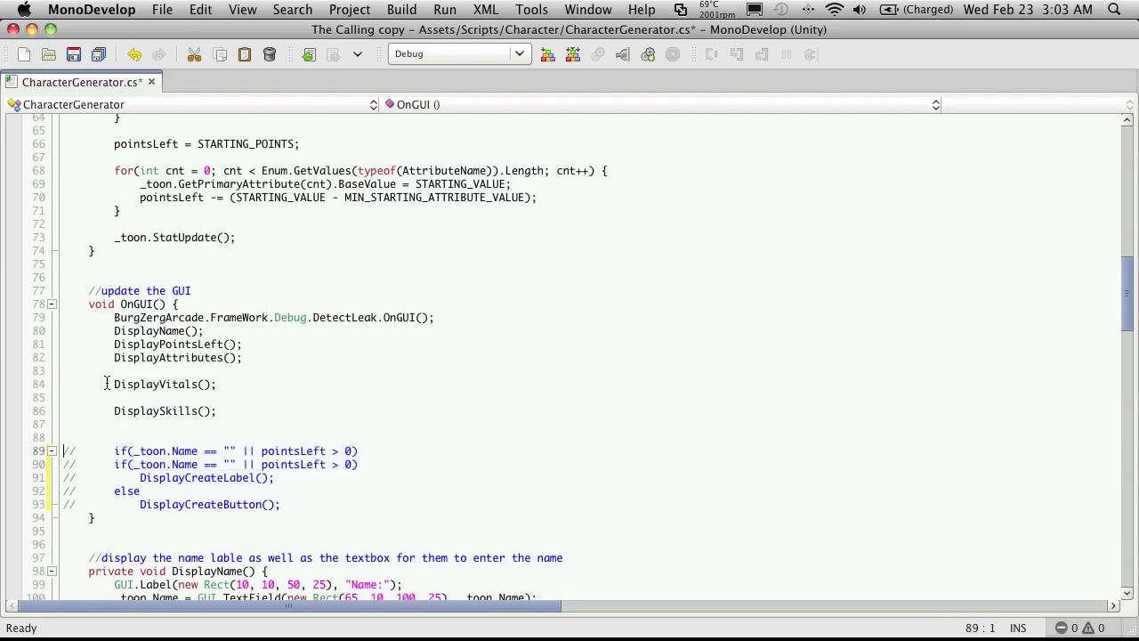
Step: Uncomment the duplicated if line and place an active copy of the DisplayCreateButton(); call beneath it
{"action": "key", "text": "Down"}
{"action": "key", "text": "Down"}
{"action": "key", "text": "Down"}
{"action": "key", "text": "Down"}
{"action": "key", "text": "shift+Down"}
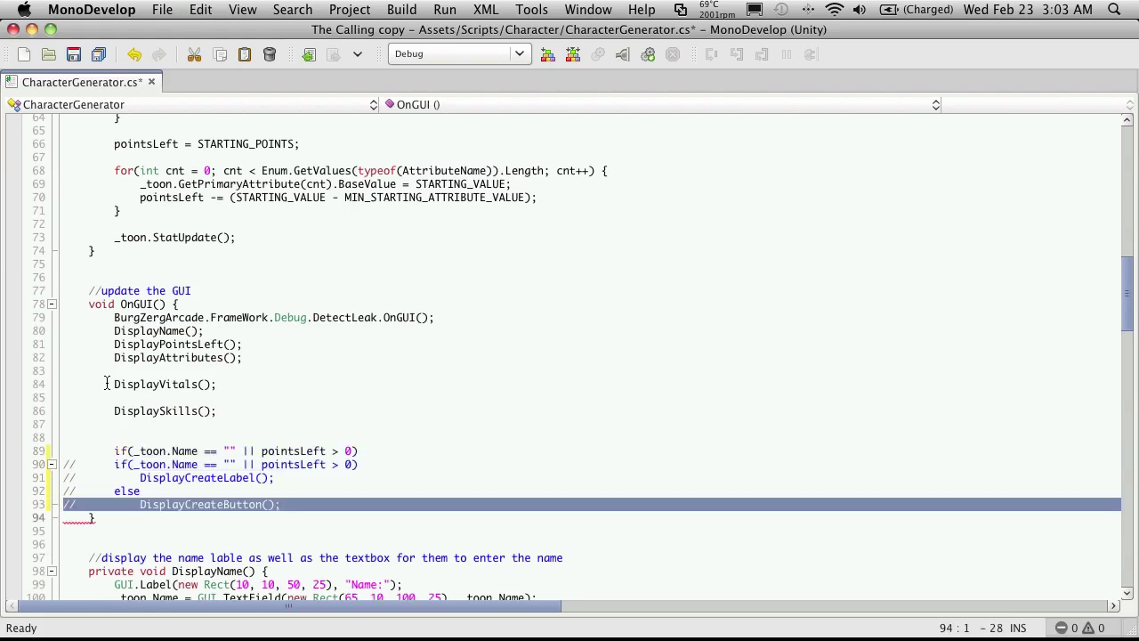
{"action": "key", "text": "super+c"}
{"action": "key", "text": "Up"}
{"action": "key", "text": "Up"}
{"action": "key", "text": "Up"}
{"action": "key", "text": "Up"}
{"action": "key", "text": "super+v"}
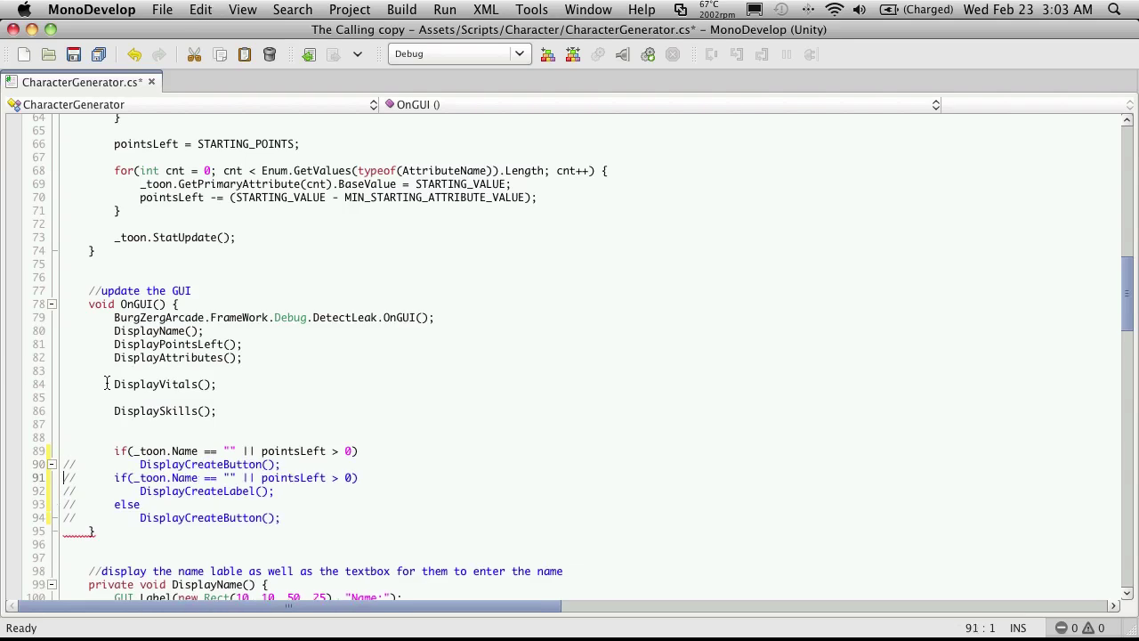
{"action": "key", "text": "Up"}
{"action": "key", "text": "Down"}
Step: Insert a blank line between the new if statement and the commented-out block, keeping the block's original indentation
{"action": "key", "text": "Return"}
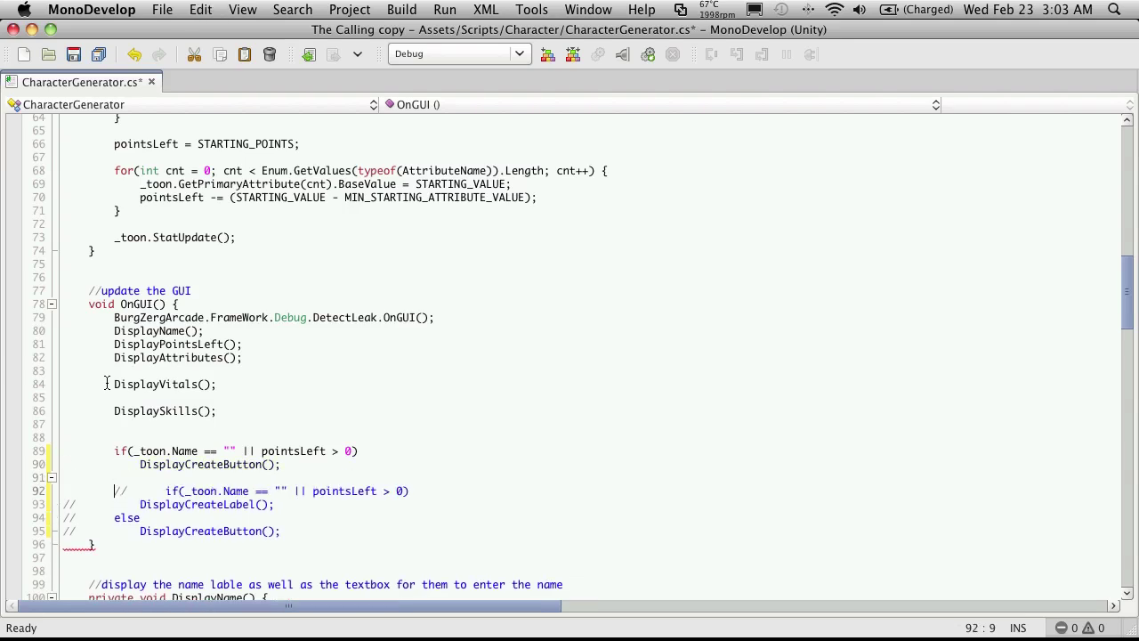
{"action": "key", "text": "BackSpace"}
{"action": "key", "text": "BackSpace"}
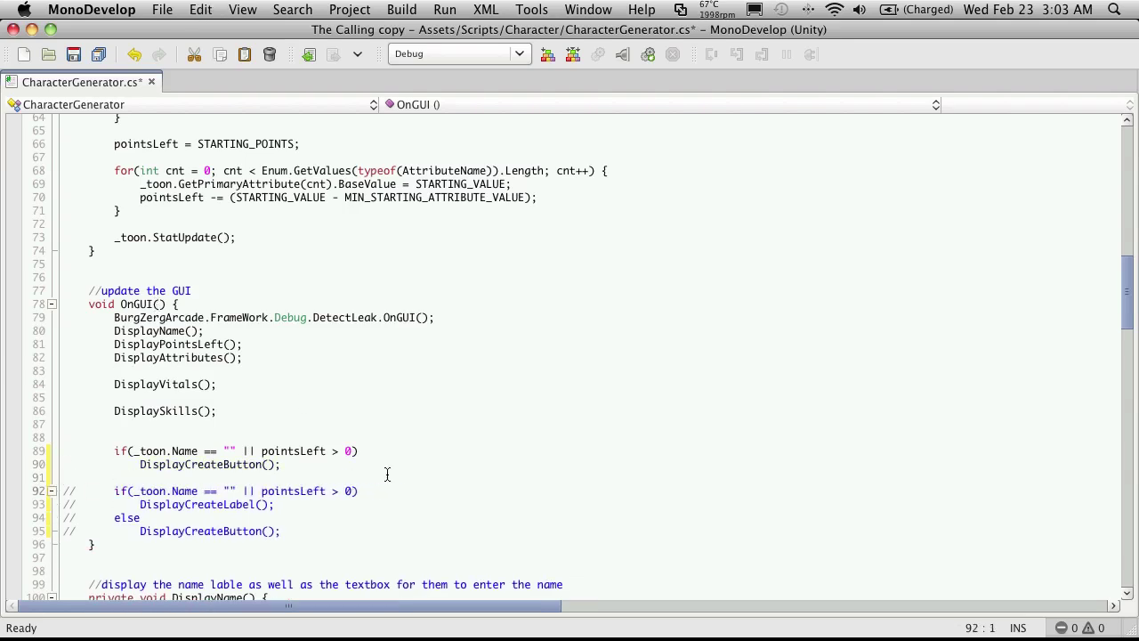
Step: Change the active if condition in OnGUI() to test _toon.Name != "" and join its two tests with &&
{"action": "left_click", "coordinate": [211, 452]}
{"action": "key", "text": "BackSpace"}
{"action": "type", "text": "!"}
{"action": "key", "text": "BackSpace"}
{"action": "key", "text": "BackSpace"}
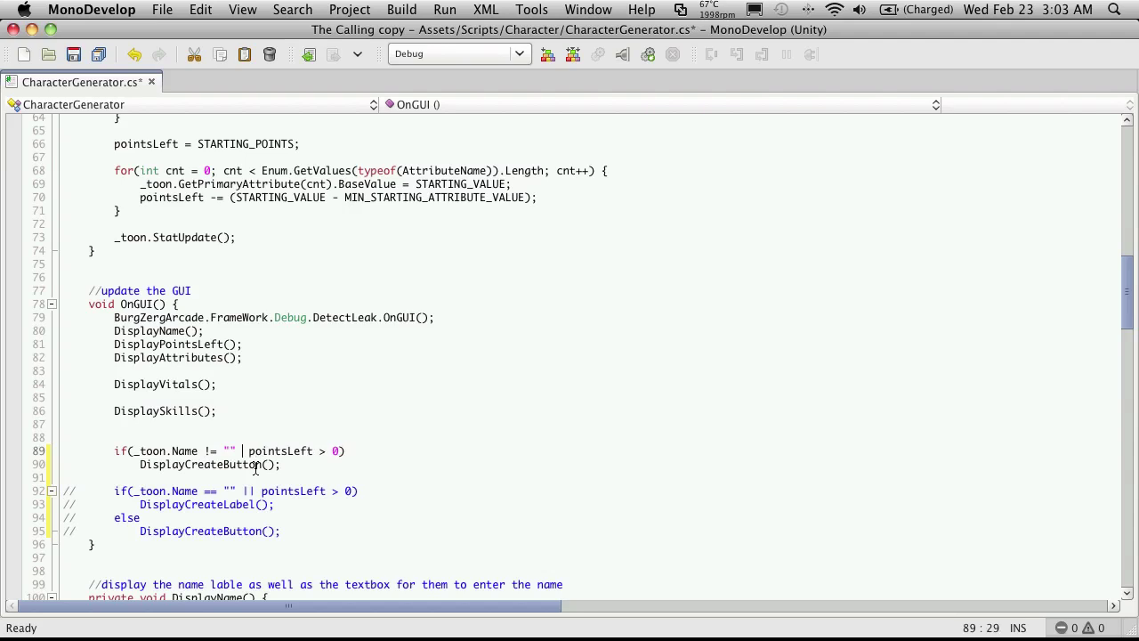
{"action": "type", "text": "&&"}
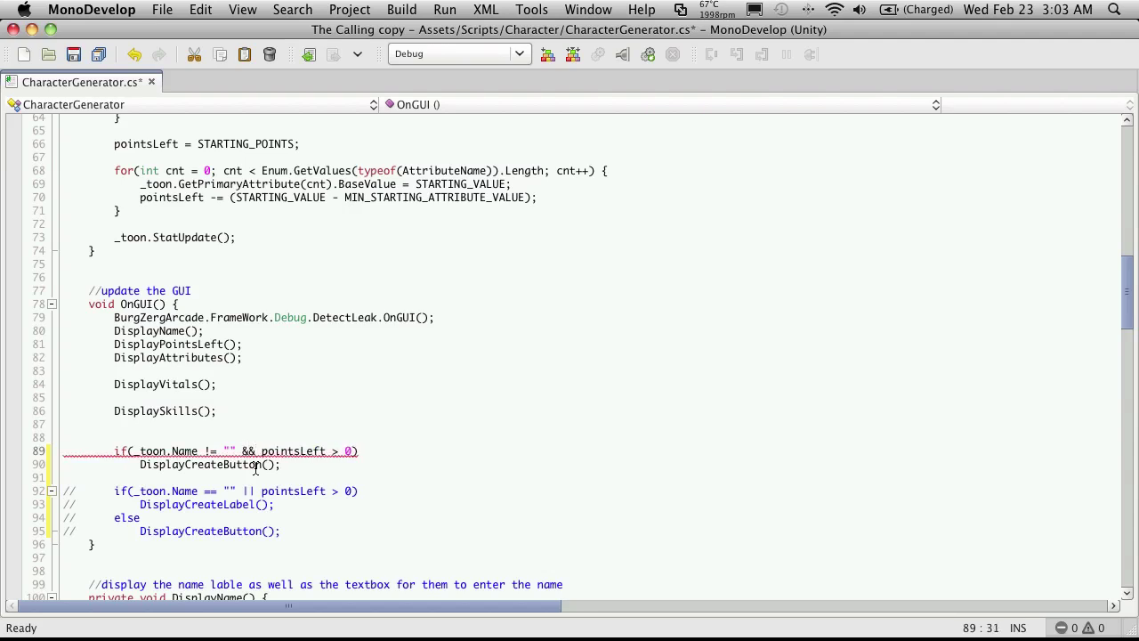
Step: Change the second test of the active if condition to pointsLeft < 1 and save the script
{"action": "key", "text": "Right"}
{"action": "key", "text": "Right"}
{"action": "key", "text": "Right"}
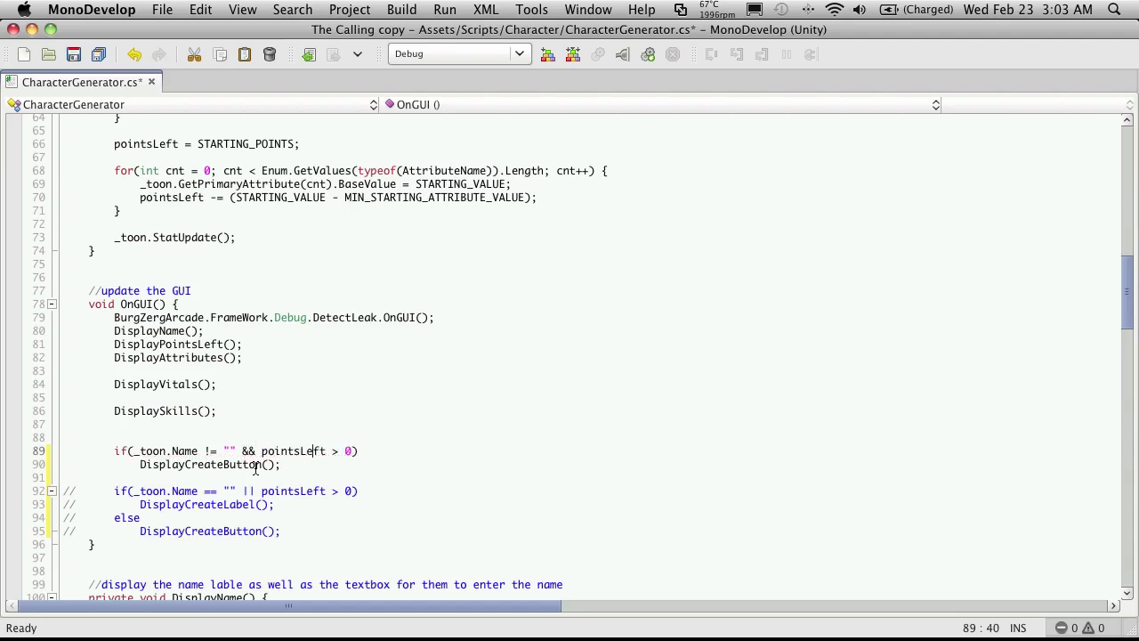
{"action": "key", "text": "BackSpace"}
{"action": "type", "text": "< 1"}
{"action": "key", "text": "super+s"}
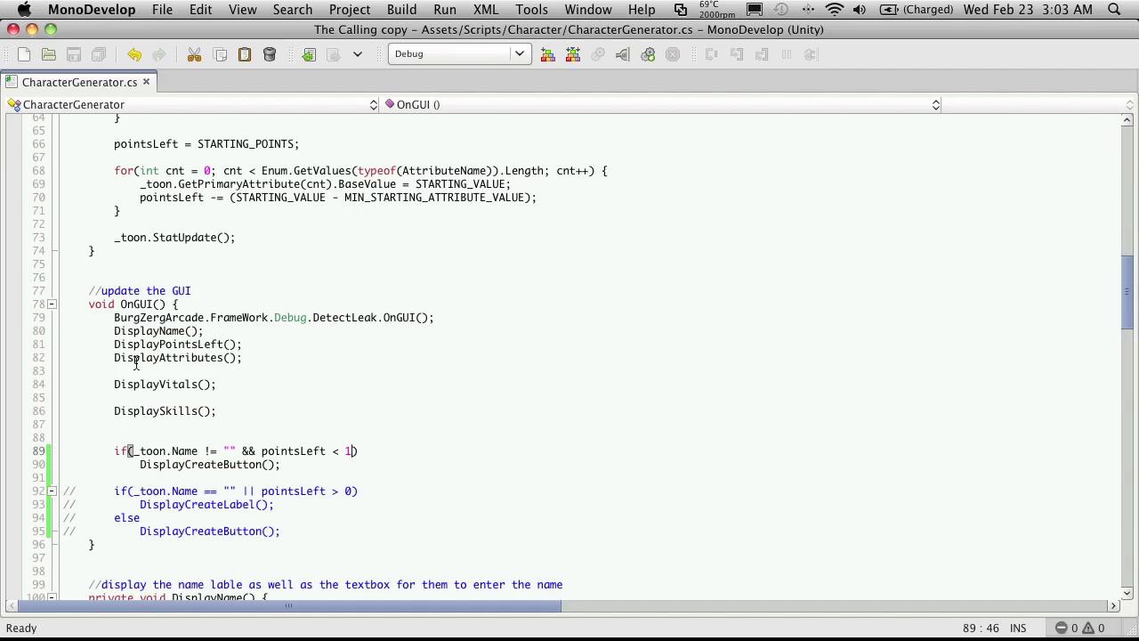
Step: Switch to Unity and play-test the Character Generation scene with a named character, spending every remaining point to raise Constituion to 120
{"action": "key", "text": "super+Tab"}
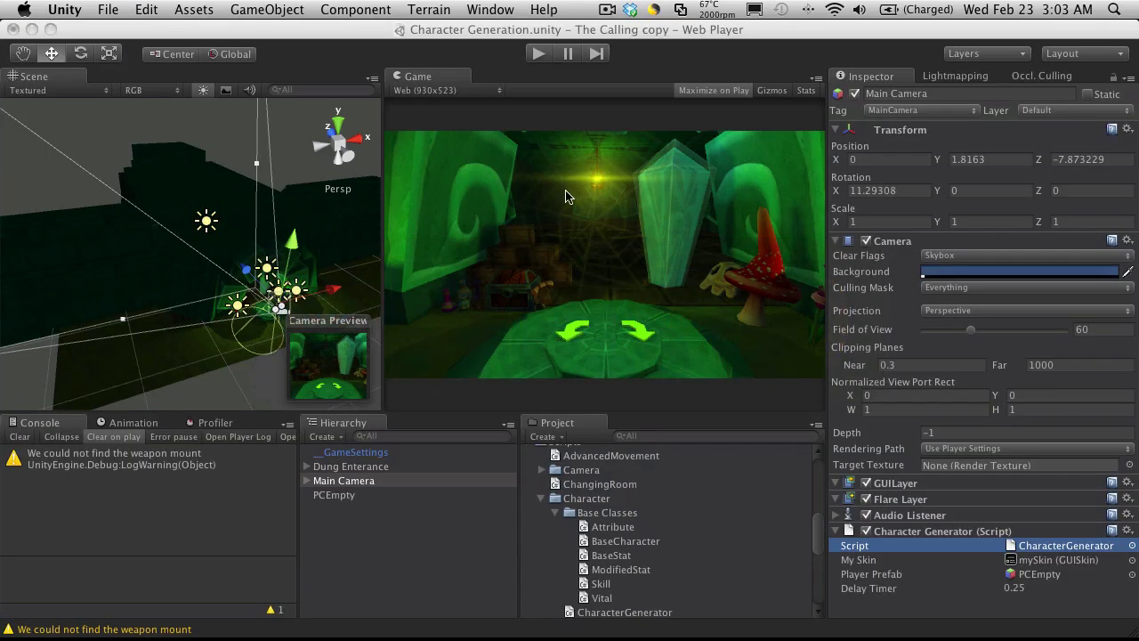
{"action": "left_click", "coordinate": [537, 55]}
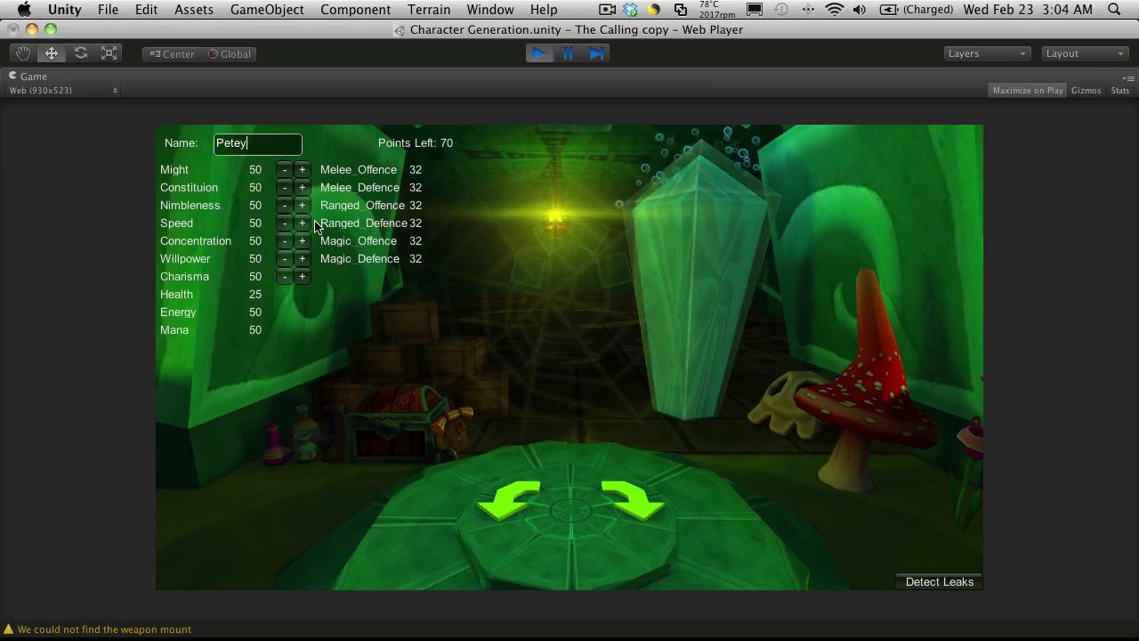
{"action": "left_click", "coordinate": [303, 187]}
{"action": "left_click", "coordinate": [302, 187]}
{"action": "left_click", "coordinate": [303, 187]}
{"action": "left_click", "coordinate": [303, 187]}
{"action": "left_click", "coordinate": [303, 188]}
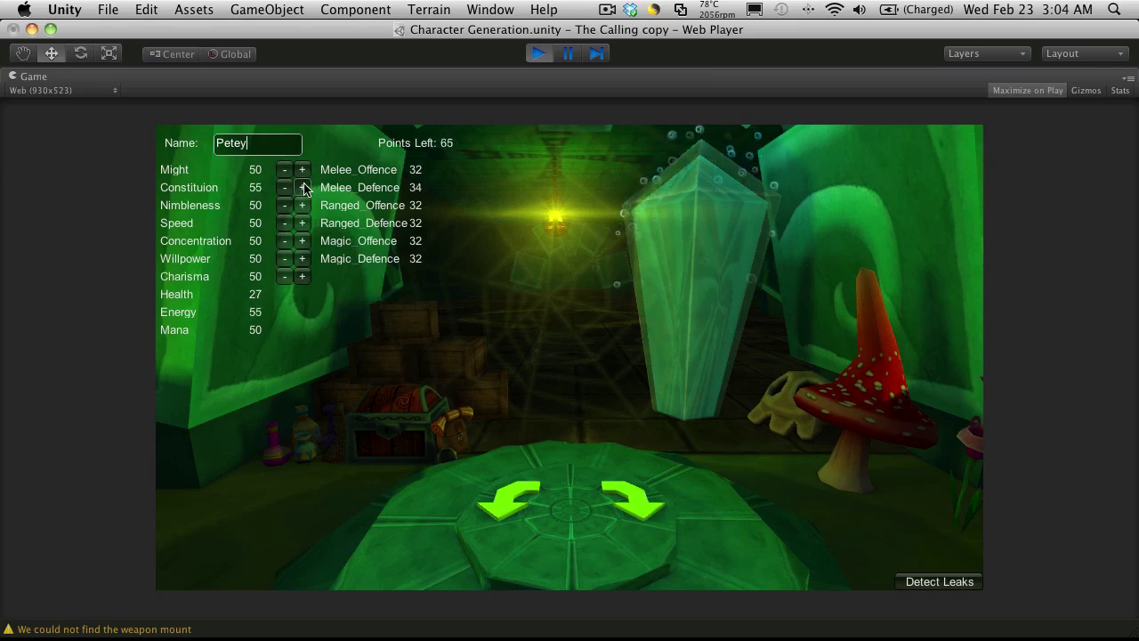
{"action": "left_click", "coordinate": [303, 188]}
{"action": "left_click", "coordinate": [303, 188]}
{"action": "left_click", "coordinate": [303, 188]}
{"action": "left_click", "coordinate": [302, 188]}
{"action": "left_click", "coordinate": [303, 188]}
{"action": "left_click", "coordinate": [302, 187]}
{"action": "left_click", "coordinate": [303, 188]}
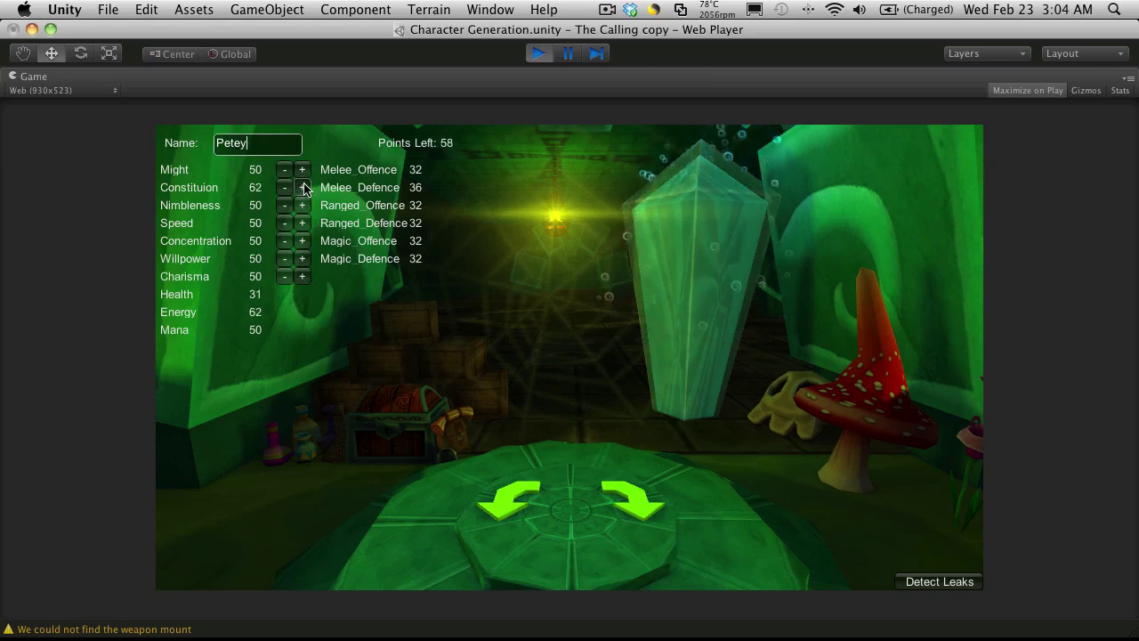
{"action": "left_click", "coordinate": [302, 187]}
{"action": "left_click", "coordinate": [302, 188]}
{"action": "left_click", "coordinate": [303, 188]}
{"action": "left_click", "coordinate": [303, 187]}
{"action": "left_click", "coordinate": [303, 188]}
{"action": "left_click", "coordinate": [302, 188]}
{"action": "left_click", "coordinate": [303, 187]}
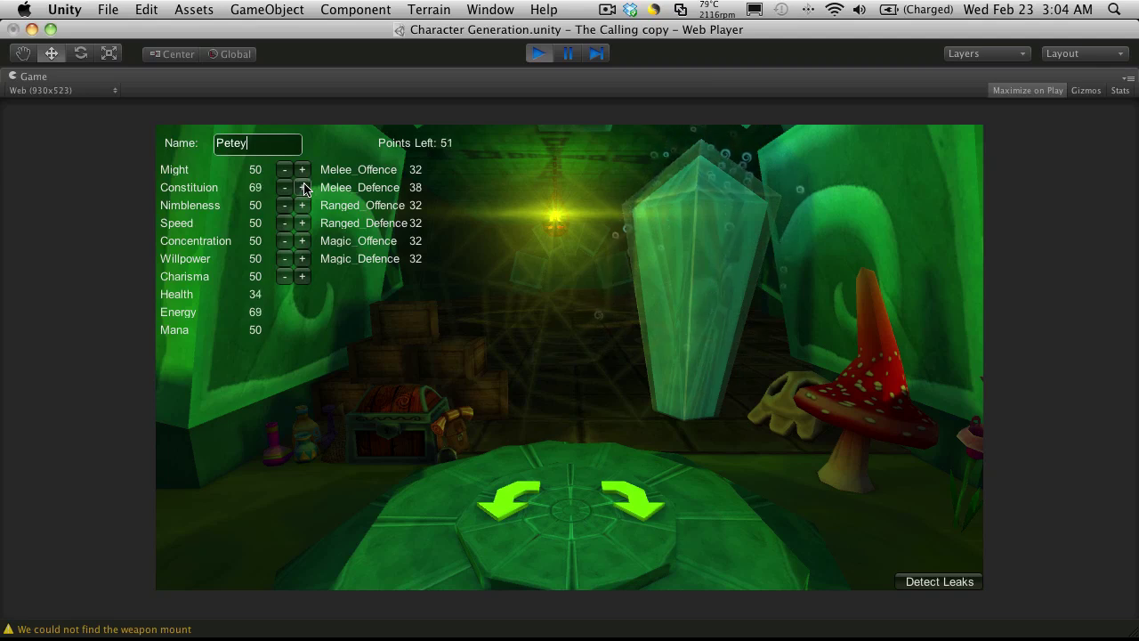
{"action": "left_click", "coordinate": [302, 188]}
{"action": "left_click", "coordinate": [303, 187]}
{"action": "left_click", "coordinate": [303, 188]}
{"action": "left_click", "coordinate": [303, 187]}
{"action": "left_click", "coordinate": [302, 188]}
{"action": "left_click", "coordinate": [302, 188]}
{"action": "left_click", "coordinate": [303, 188]}
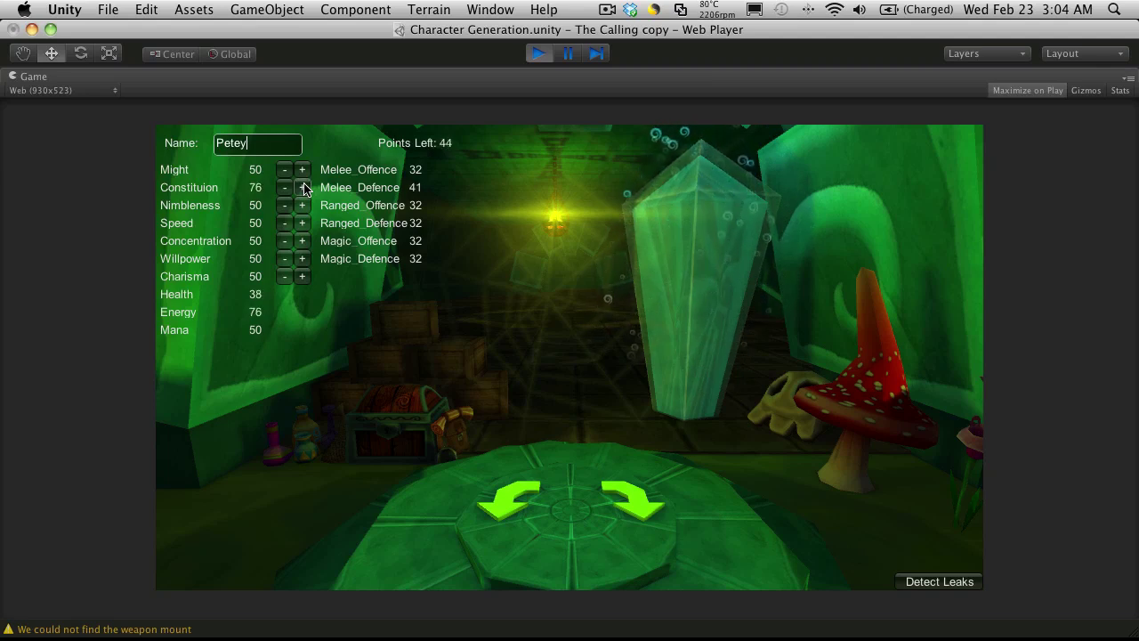
{"action": "left_click", "coordinate": [302, 188]}
{"action": "left_click", "coordinate": [302, 187]}
{"action": "left_click", "coordinate": [302, 188]}
{"action": "left_click", "coordinate": [303, 188]}
{"action": "left_click", "coordinate": [303, 188]}
{"action": "left_click", "coordinate": [302, 188]}
{"action": "left_click", "coordinate": [303, 188]}
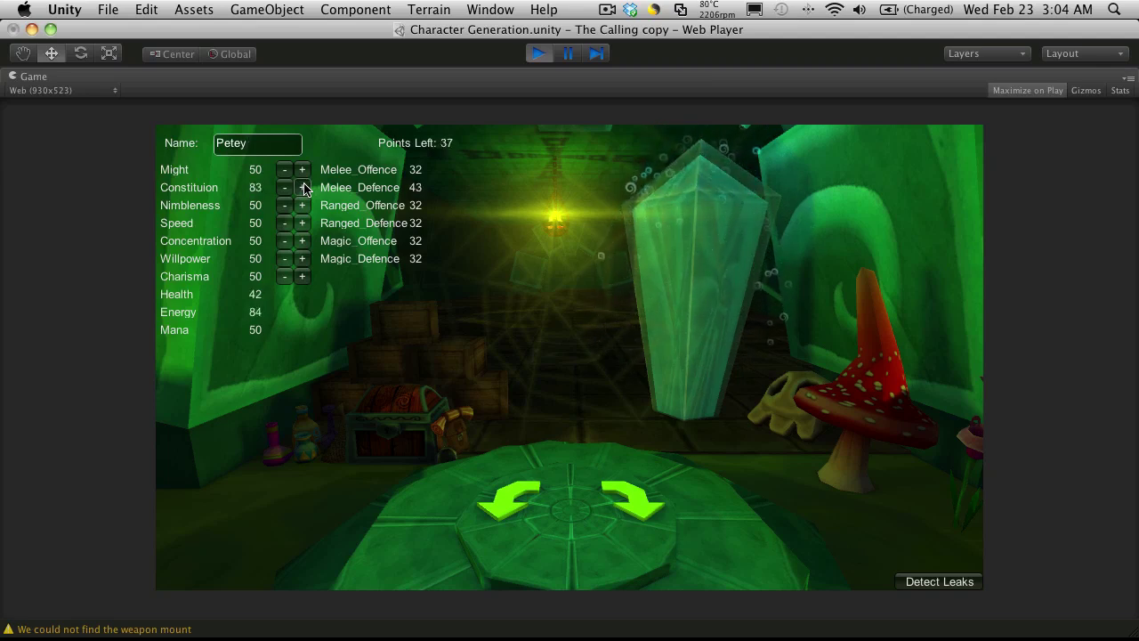
{"action": "left_click", "coordinate": [303, 188]}
{"action": "left_click", "coordinate": [303, 188]}
{"action": "left_click", "coordinate": [303, 188]}
{"action": "left_click", "coordinate": [302, 188]}
{"action": "left_click", "coordinate": [303, 188]}
{"action": "left_click", "coordinate": [303, 187]}
{"action": "left_click", "coordinate": [303, 187]}
{"action": "left_click", "coordinate": [303, 188]}
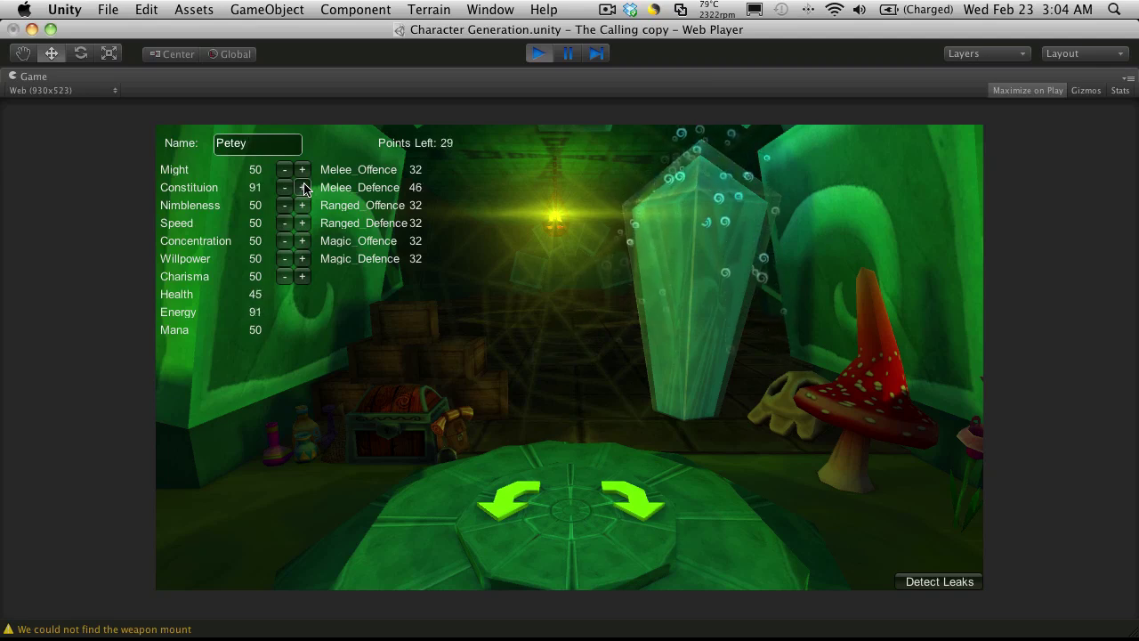
{"action": "left_click", "coordinate": [303, 188]}
{"action": "left_click", "coordinate": [302, 187]}
{"action": "left_click", "coordinate": [303, 188]}
{"action": "left_click", "coordinate": [302, 188]}
{"action": "left_click", "coordinate": [303, 187]}
{"action": "left_click", "coordinate": [302, 188]}
{"action": "left_click", "coordinate": [303, 188]}
{"action": "left_click", "coordinate": [303, 187]}
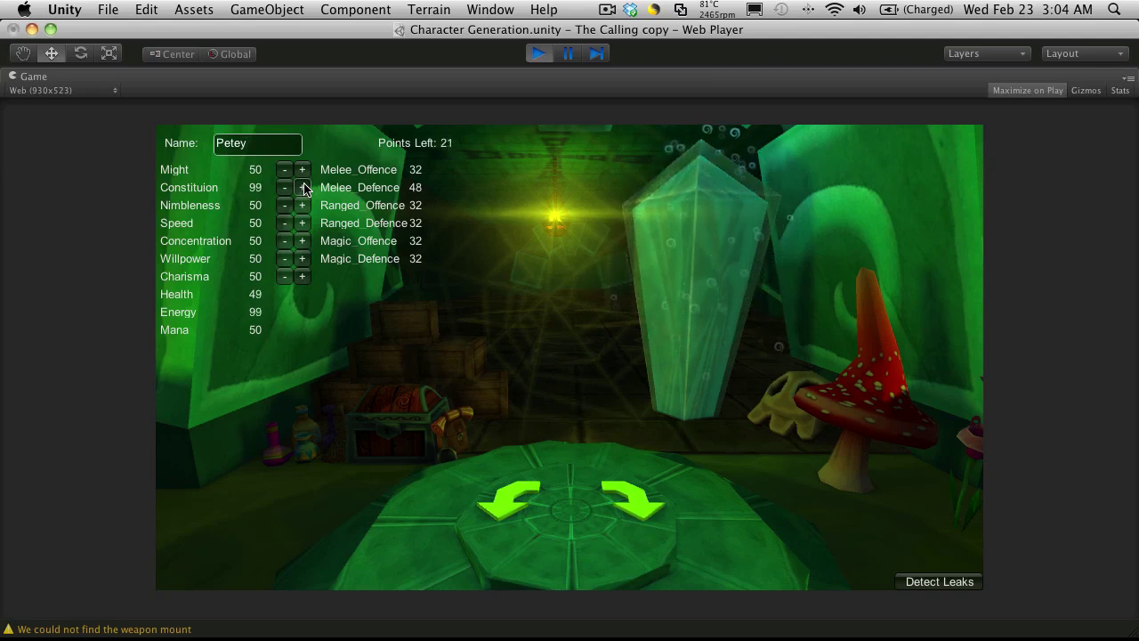
{"action": "left_click", "coordinate": [302, 188]}
{"action": "left_click", "coordinate": [302, 188]}
{"action": "left_click", "coordinate": [303, 187]}
{"action": "left_click", "coordinate": [302, 188]}
{"action": "left_click", "coordinate": [303, 187]}
{"action": "left_click", "coordinate": [303, 188]}
{"action": "left_click", "coordinate": [302, 188]}
{"action": "left_click", "coordinate": [303, 187]}
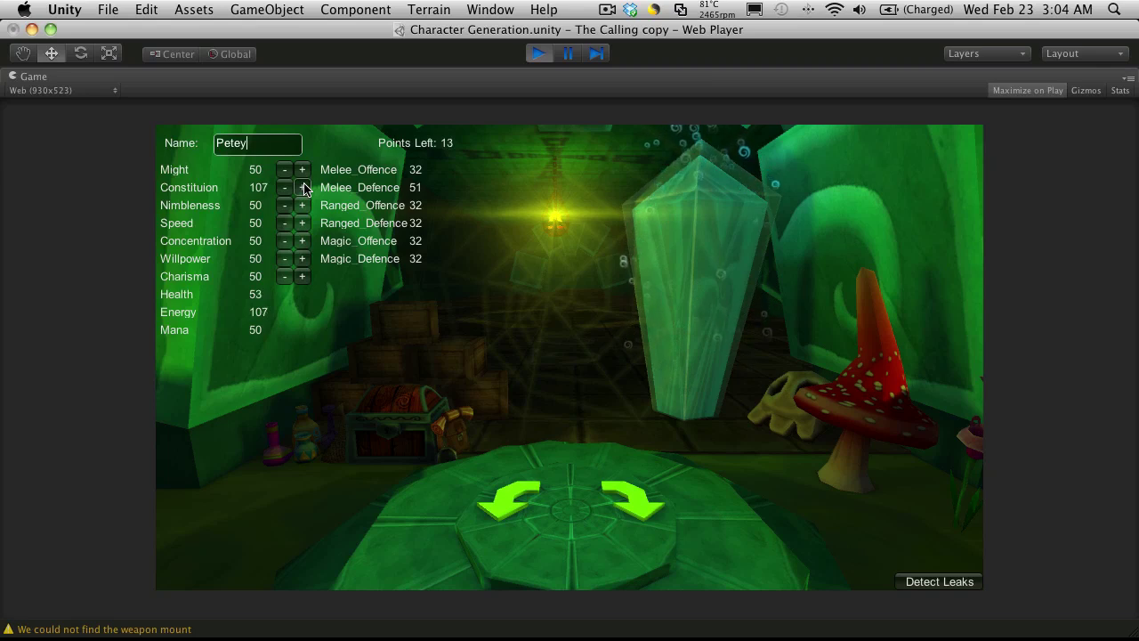
{"action": "left_click", "coordinate": [302, 187]}
{"action": "left_click", "coordinate": [302, 188]}
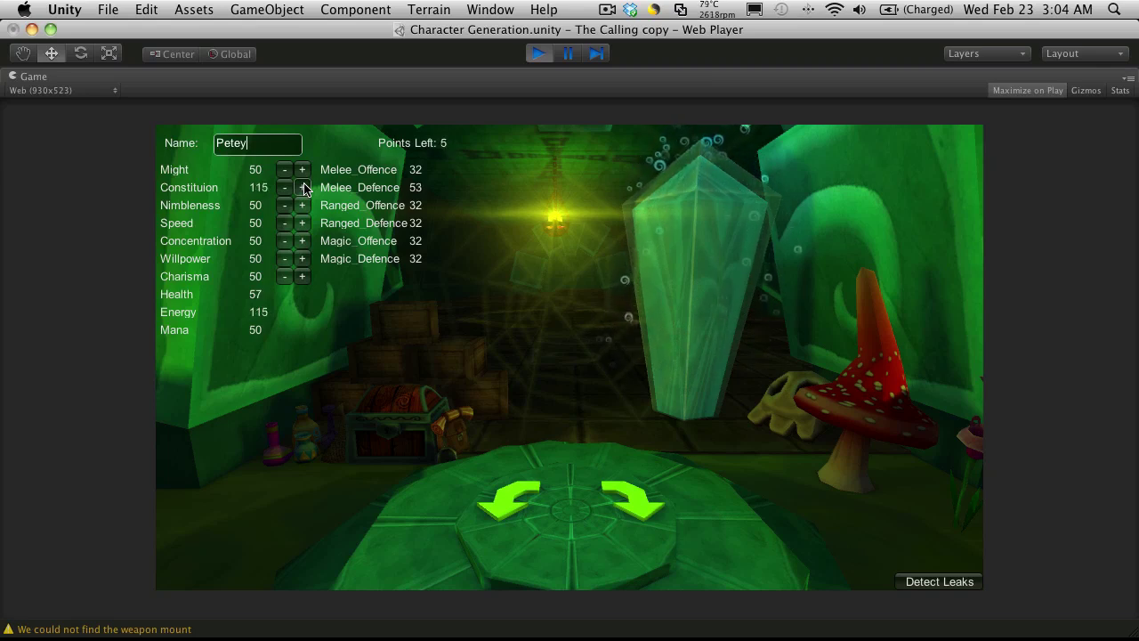
{"action": "left_click", "coordinate": [302, 187]}
{"action": "left_click", "coordinate": [303, 187]}
{"action": "left_click", "coordinate": [302, 187]}
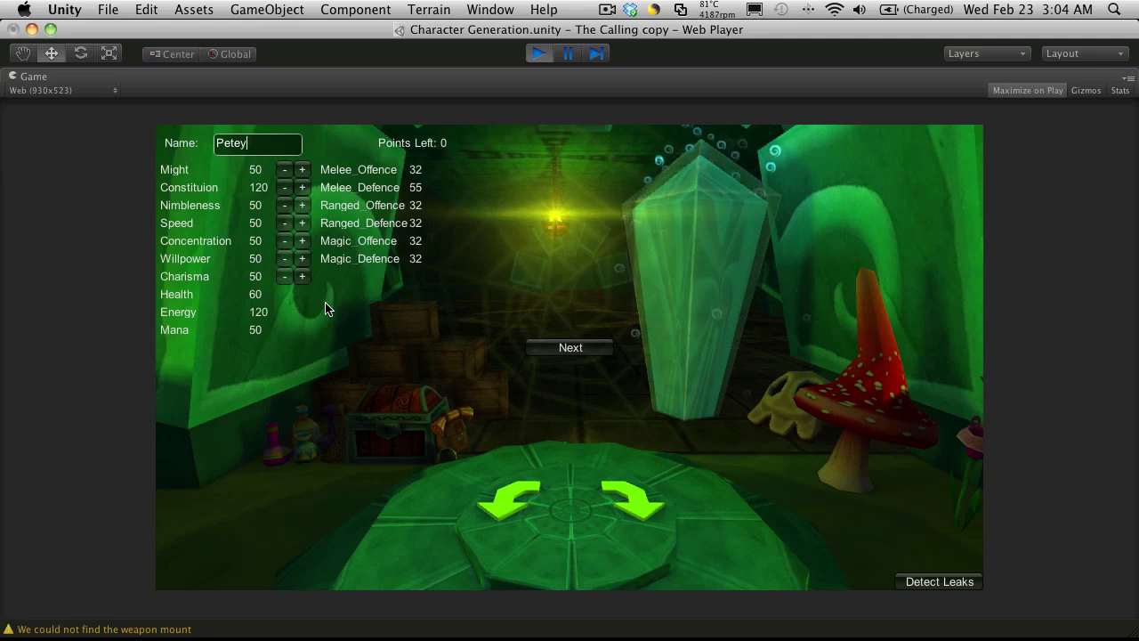
Step: Test the Next button in the running character generator and stop play mode
{"action": "left_click", "coordinate": [585, 350]}
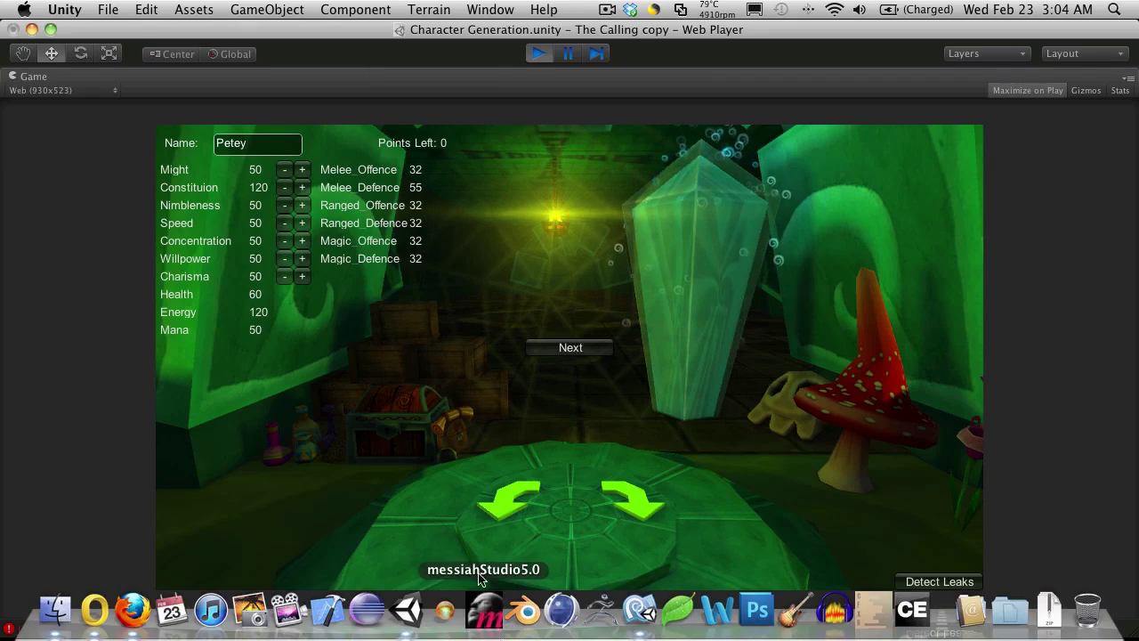
{"action": "left_click", "coordinate": [536, 55]}
Step: Enable the Tutorial and Main Menu scenes in the build settings and move that window aside to uncover the project assets
{"action": "left_click", "coordinate": [110, 9]}
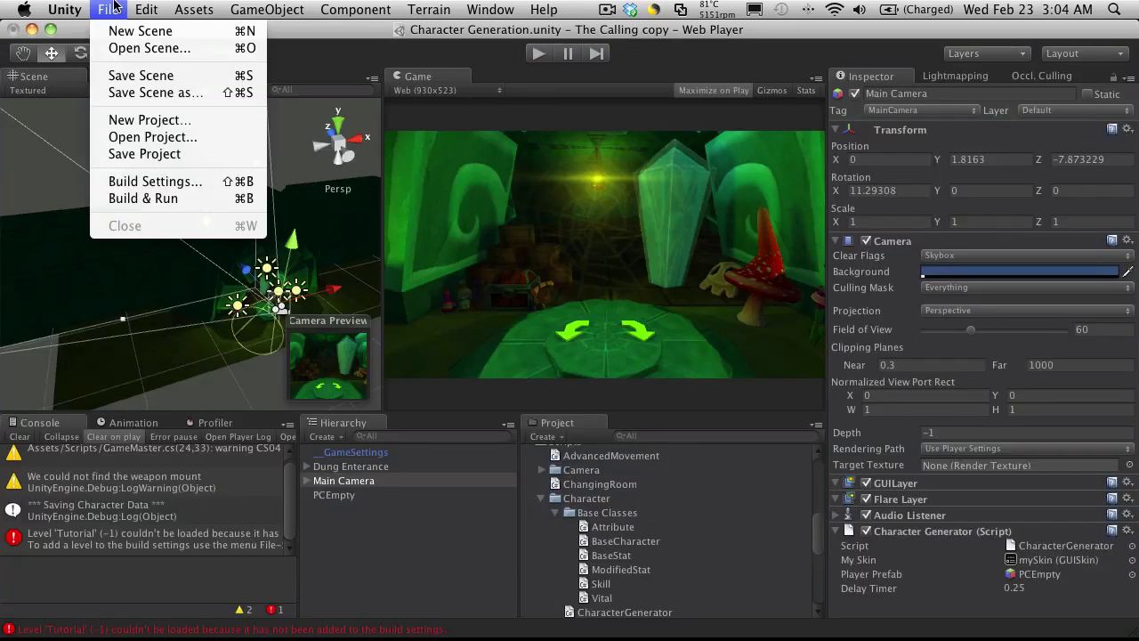
{"action": "left_click", "coordinate": [195, 183]}
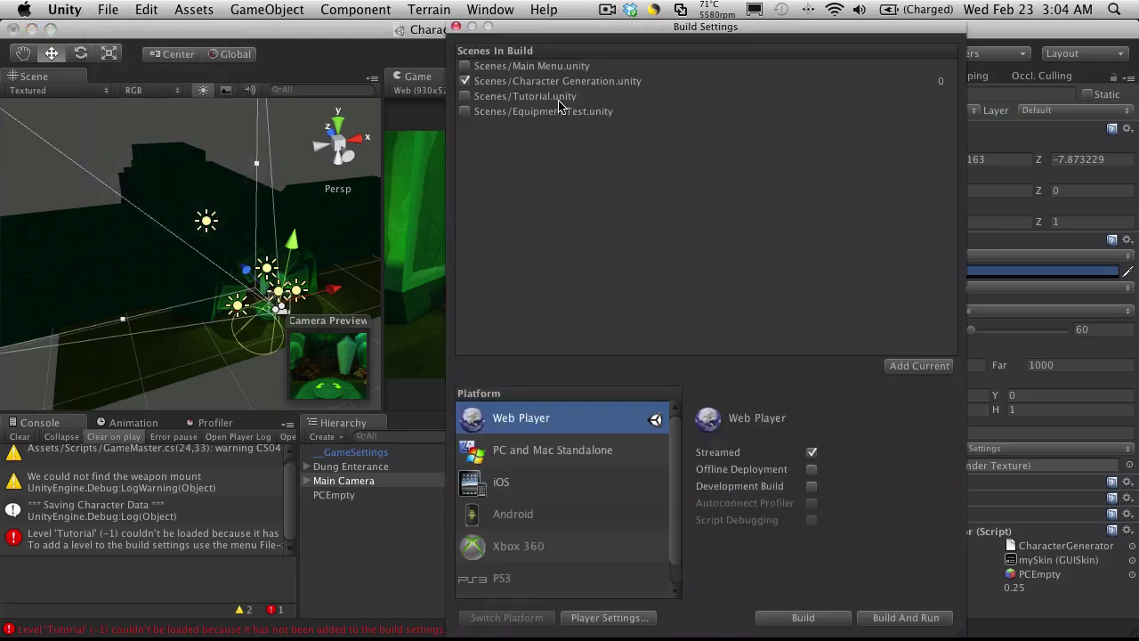
{"action": "left_click", "coordinate": [464, 96]}
{"action": "left_click", "coordinate": [464, 66]}
{"action": "left_click_drag", "start_coordinate": [579, 29], "coordinate": [89, 7]}
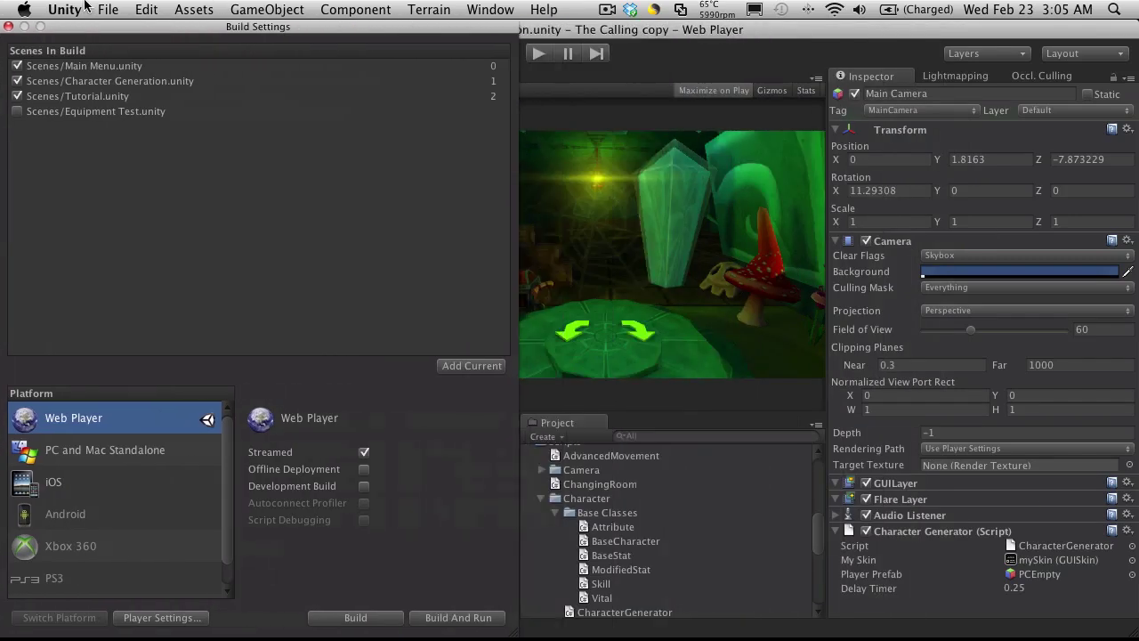
Step: Open the Character Customization scene from the project's Scenes folder, saving the changes to Character Generation
{"action": "left_click", "coordinate": [614, 526]}
{"action": "scroll", "coordinate": [629, 531], "scroll_direction": "up", "scroll_amount": 10}
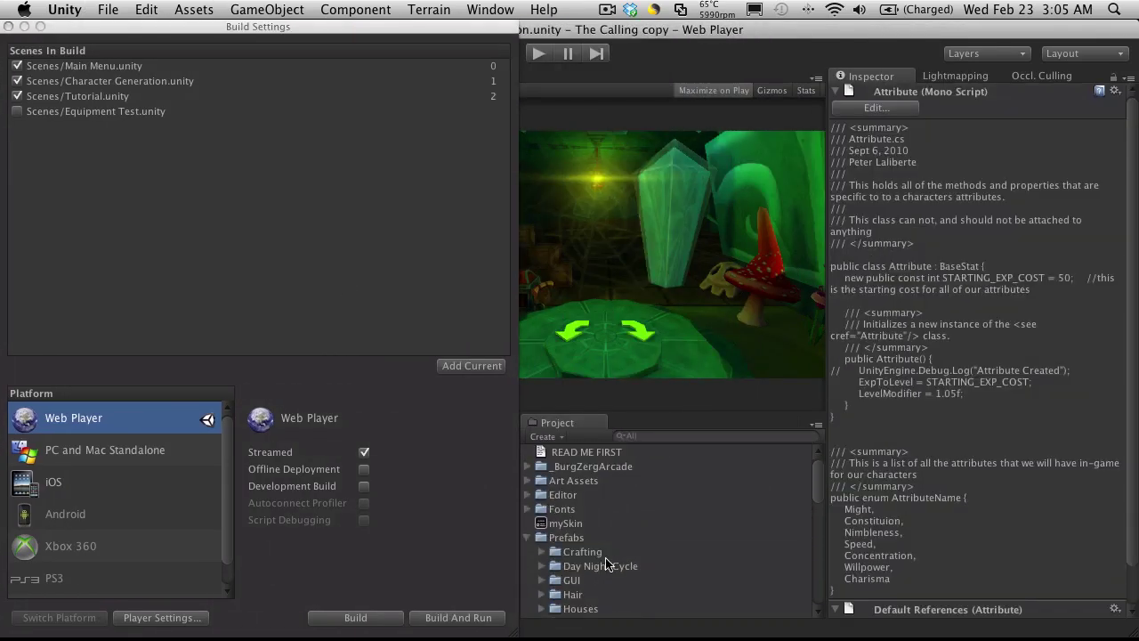
{"action": "left_click", "coordinate": [528, 537]}
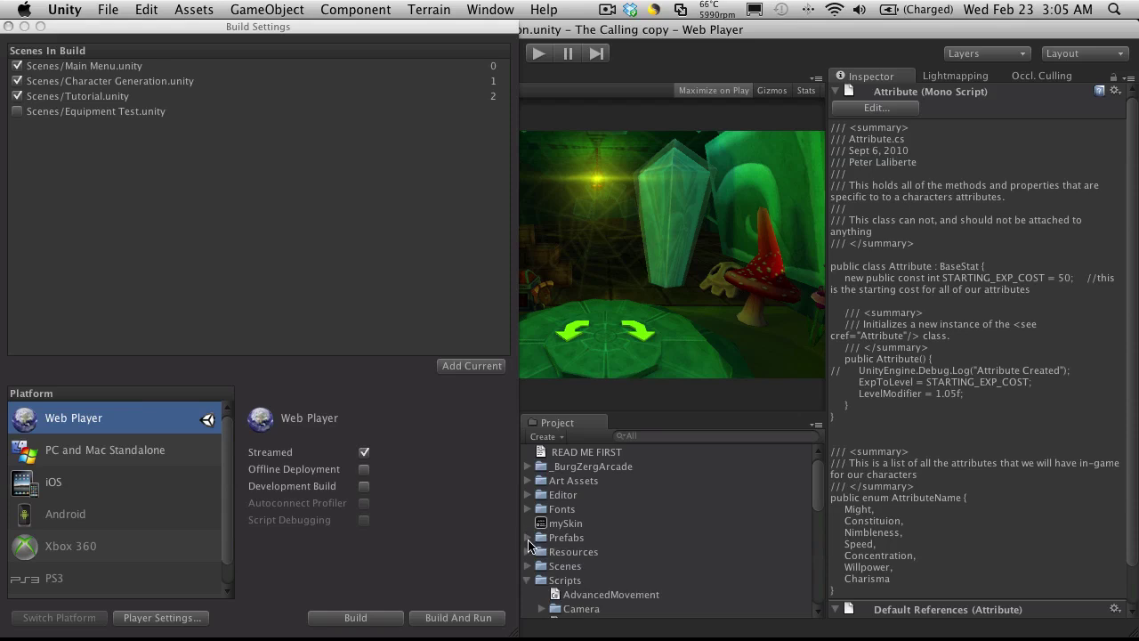
{"action": "left_click", "coordinate": [529, 579]}
{"action": "left_click", "coordinate": [527, 566]}
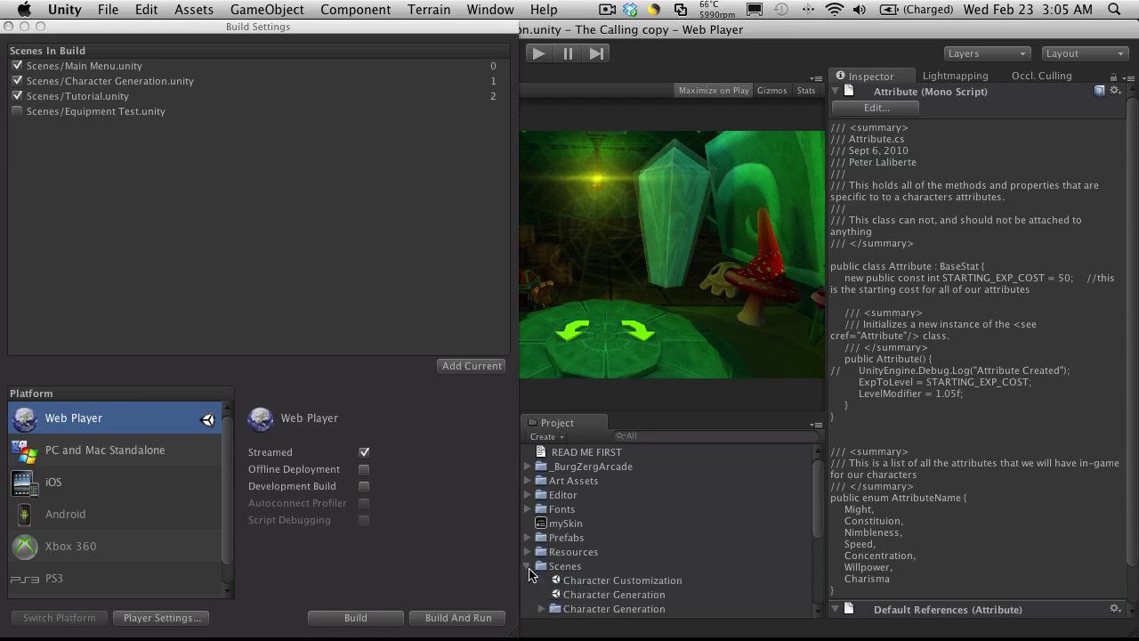
{"action": "double_click", "coordinate": [593, 582]}
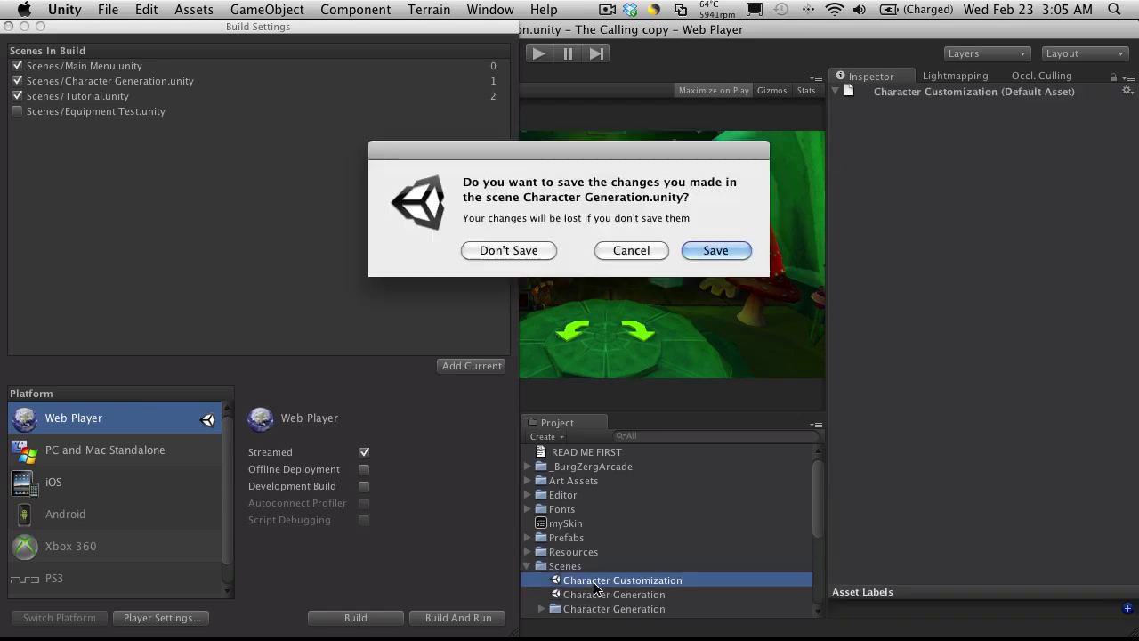
{"action": "left_click", "coordinate": [716, 250]}
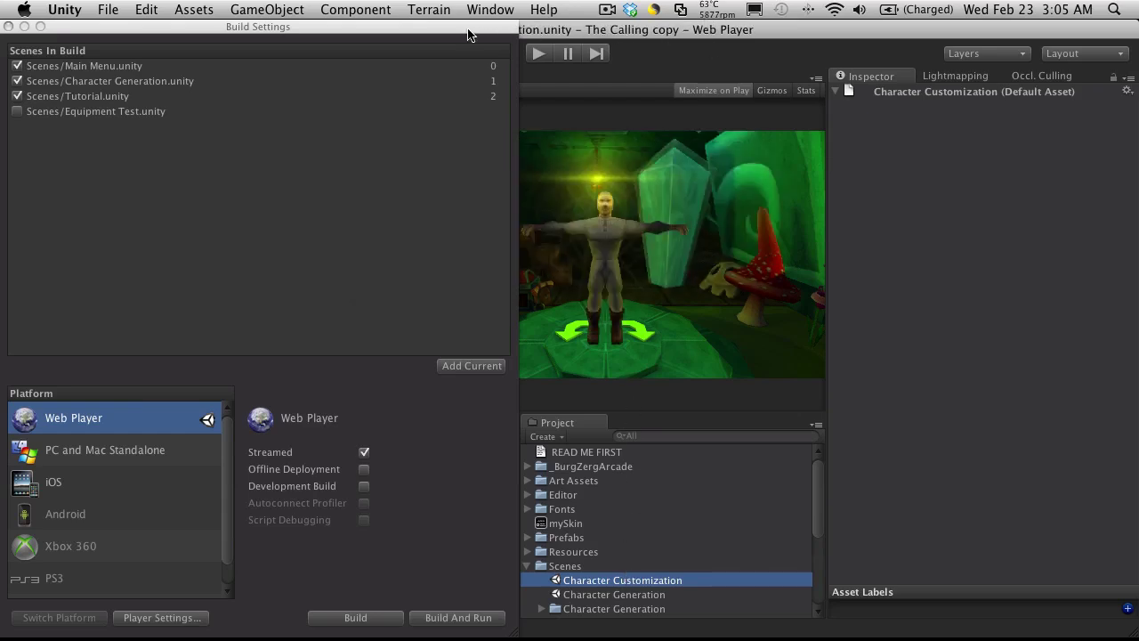
Step: Add the open Character Customization scene to the build and place it between Character Generation and Tutorial
{"action": "left_click_drag", "start_coordinate": [468, 31], "coordinate": [916, 35]}
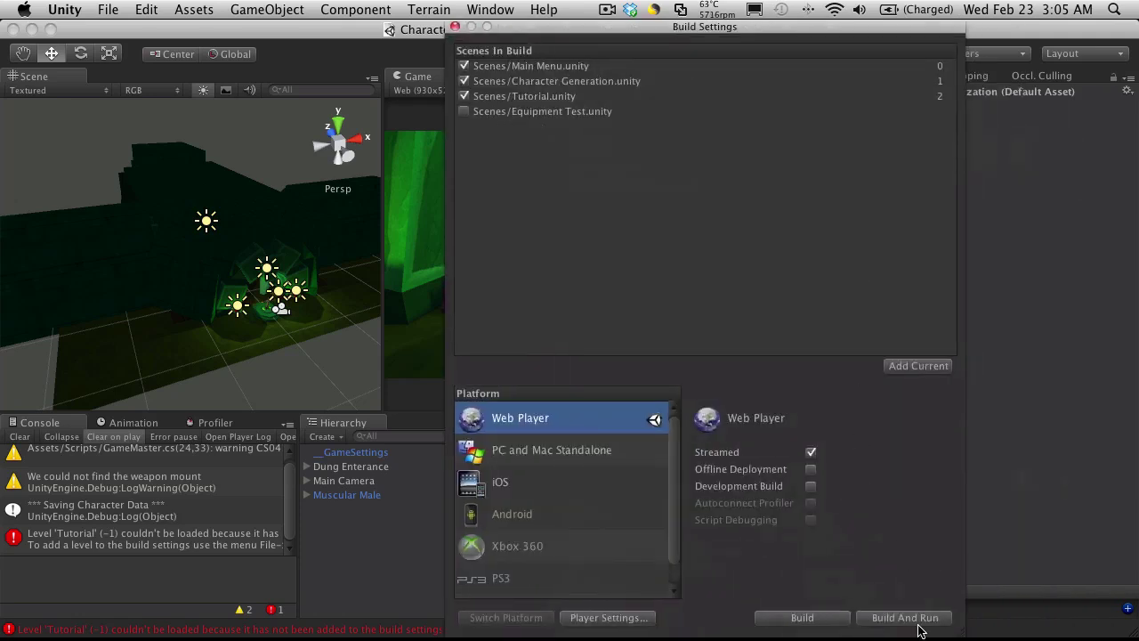
{"action": "left_click", "coordinate": [923, 368]}
{"action": "left_click", "coordinate": [547, 126]}
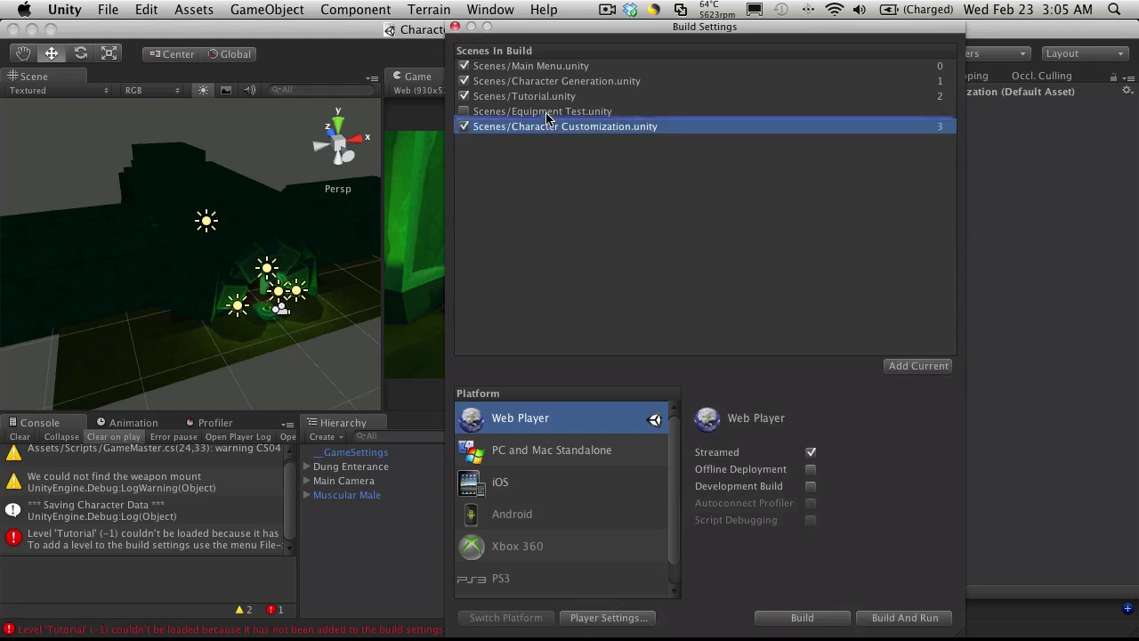
{"action": "left_click_drag", "start_coordinate": [547, 116], "coordinate": [552, 96]}
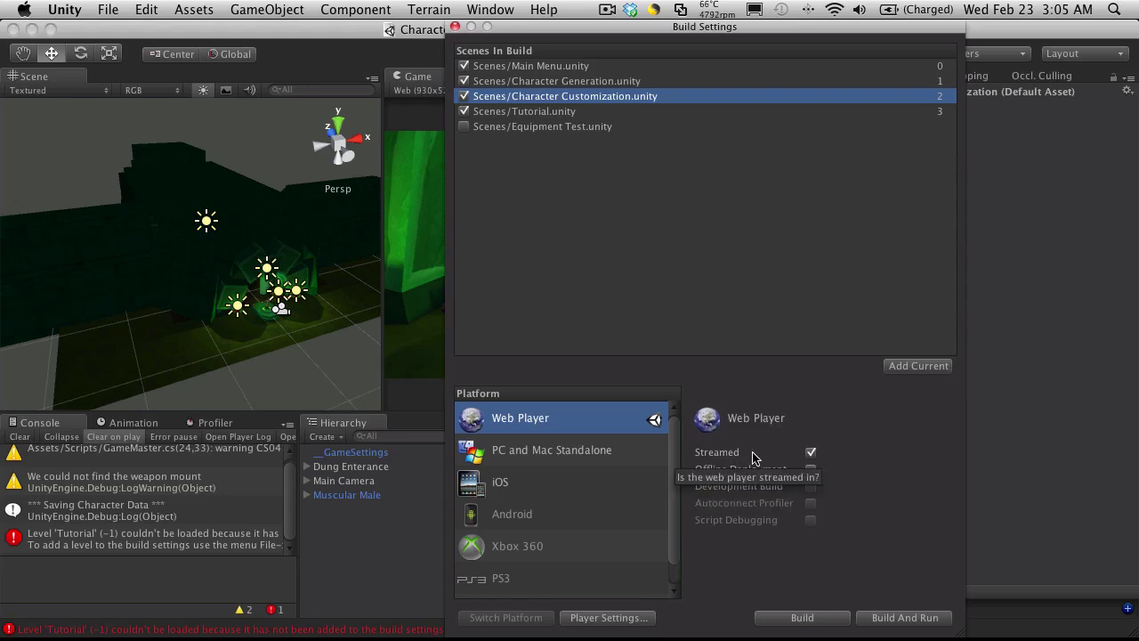
{"action": "left_click", "coordinate": [454, 27]}
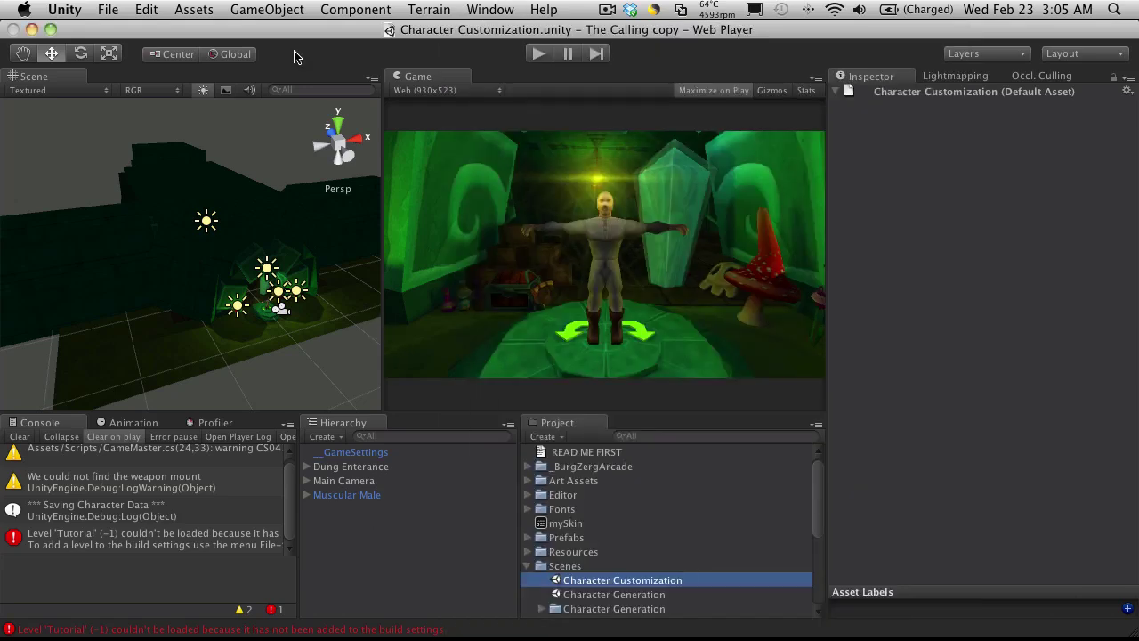
Step: Check the web player's First Streamed Level in the player settings against the scene order in the build
{"action": "left_click", "coordinate": [103, 10]}
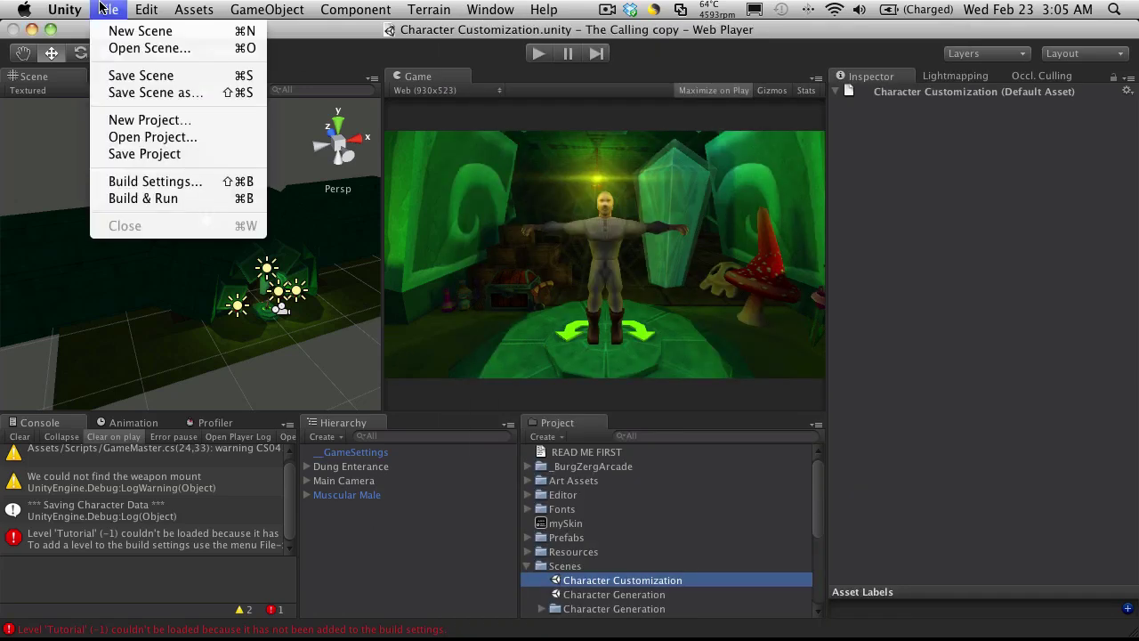
{"action": "left_click", "coordinate": [175, 181]}
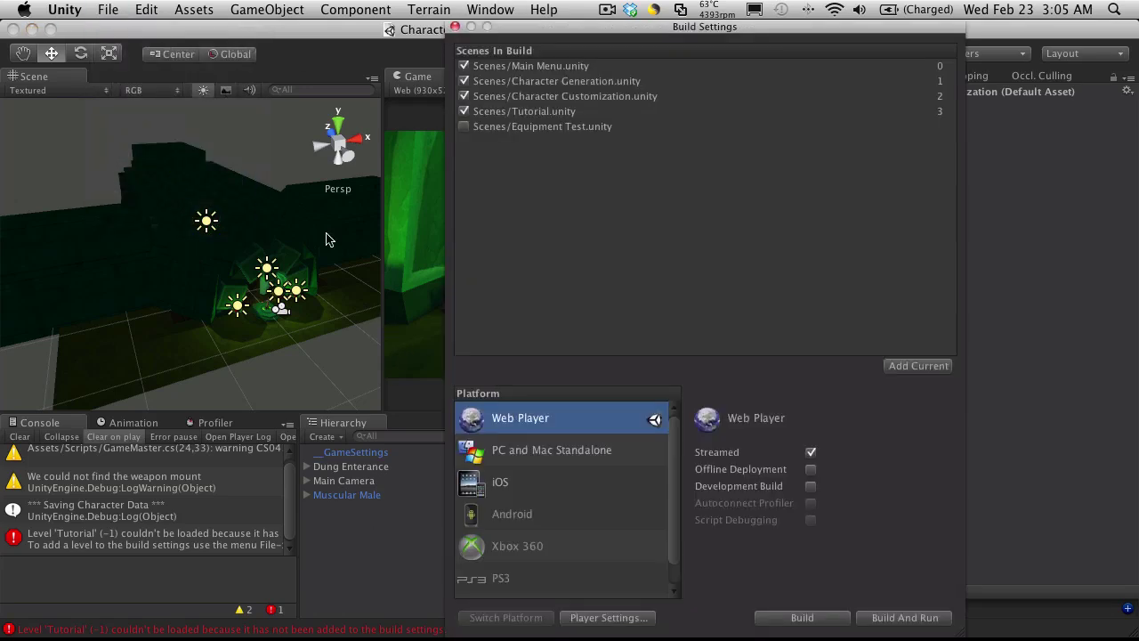
{"action": "left_click", "coordinate": [598, 617]}
{"action": "left_click_drag", "start_coordinate": [740, 27], "coordinate": [504, 7]}
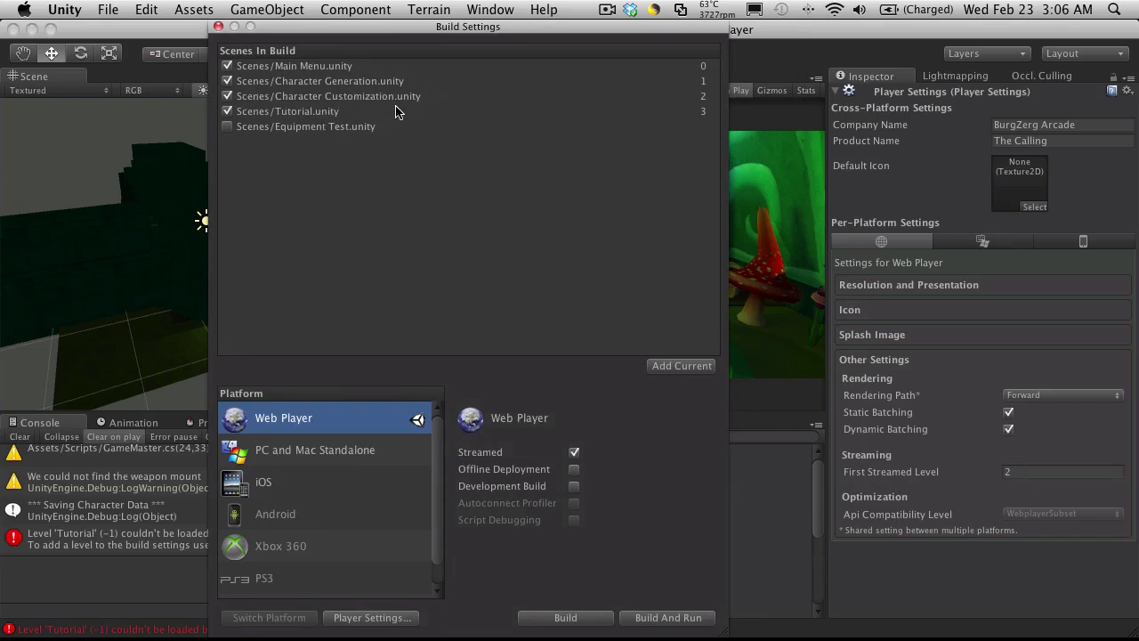
{"action": "left_click", "coordinate": [218, 26]}
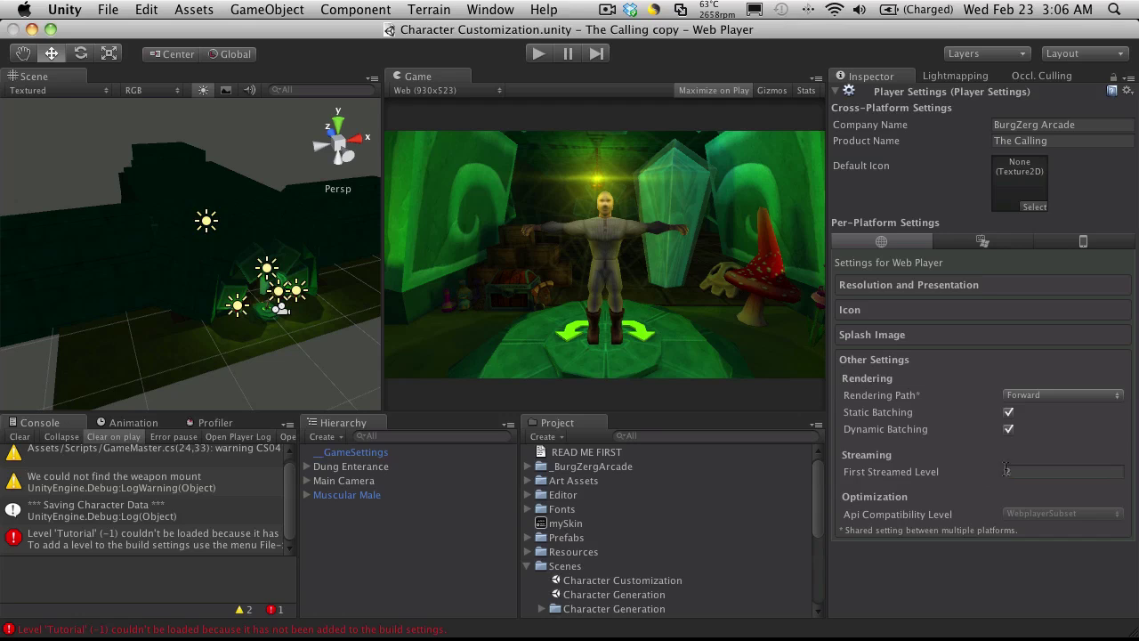
Step: Save the scene and examine in MonoDevelop's CharacterGenerator script how the Next button is displayed and which level it loads
{"action": "key", "text": "super+s"}
{"action": "key", "text": "super+Tab"}
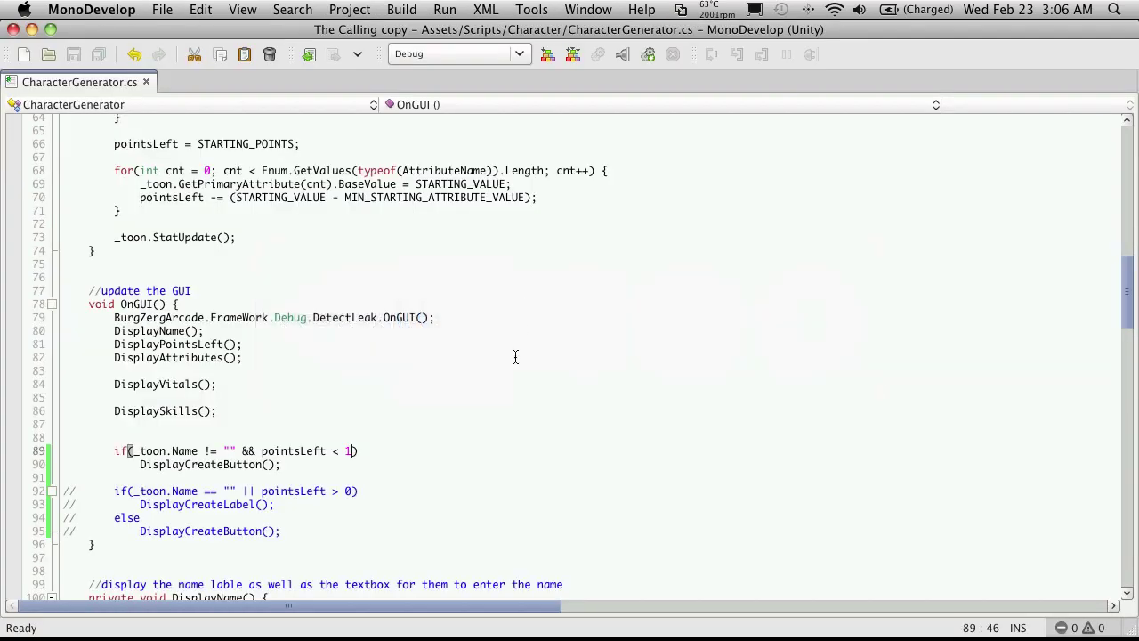
{"action": "scroll", "coordinate": [446, 421], "scroll_direction": "down", "scroll_amount": 5}
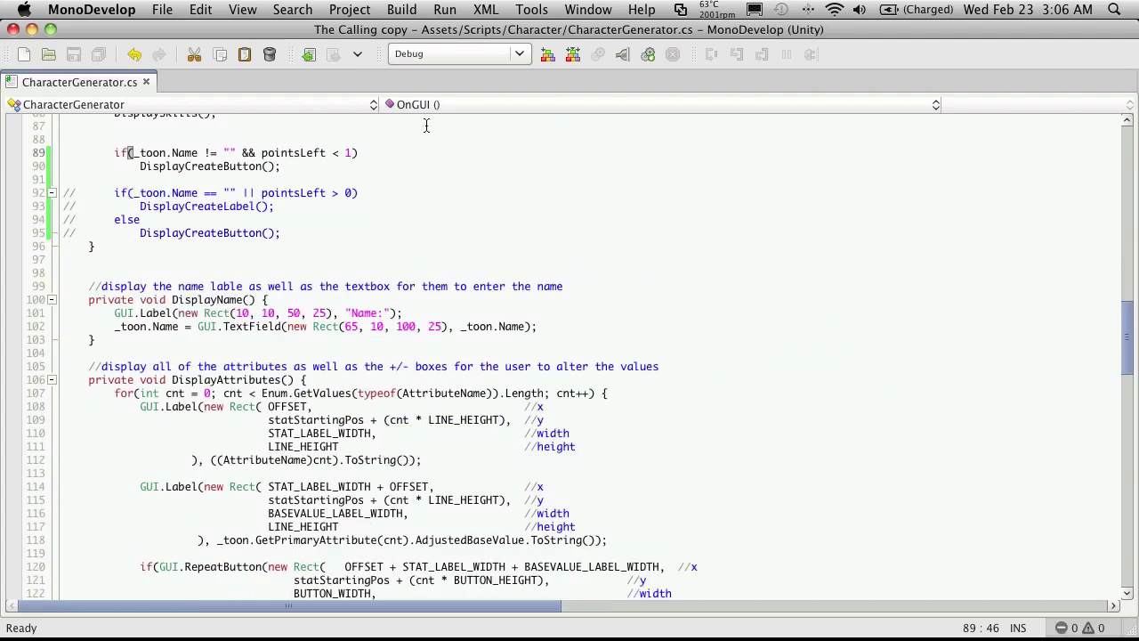
{"action": "scroll", "coordinate": [432, 267], "scroll_direction": "down", "scroll_amount": 20}
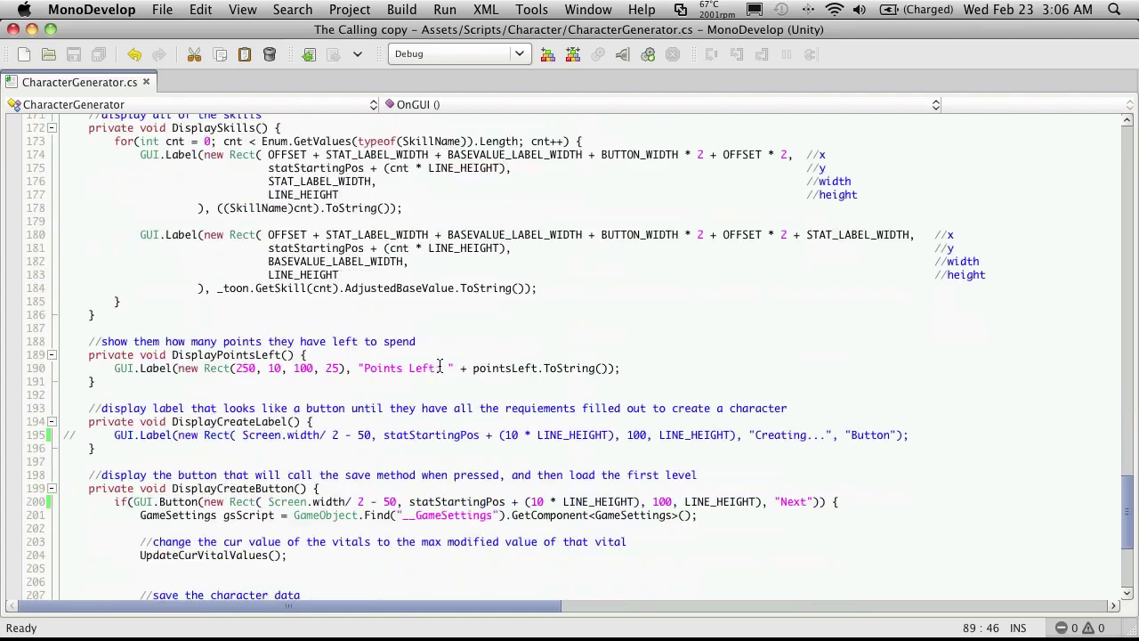
{"action": "scroll", "coordinate": [440, 366], "scroll_direction": "down", "scroll_amount": 4}
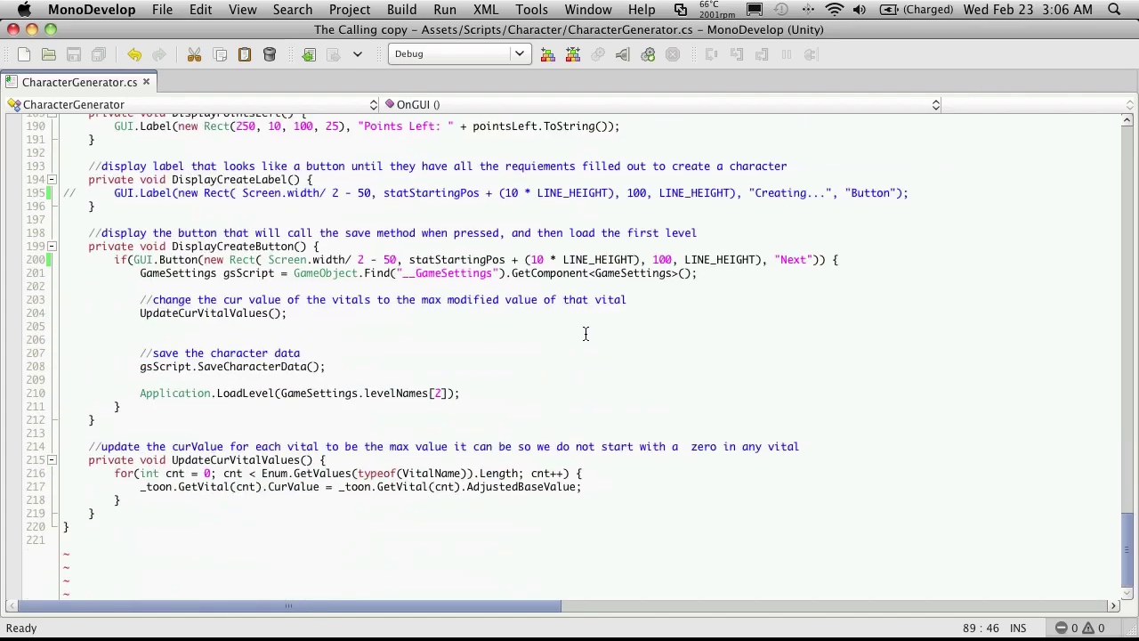
{"action": "scroll", "coordinate": [574, 338], "scroll_direction": "up", "scroll_amount": 3}
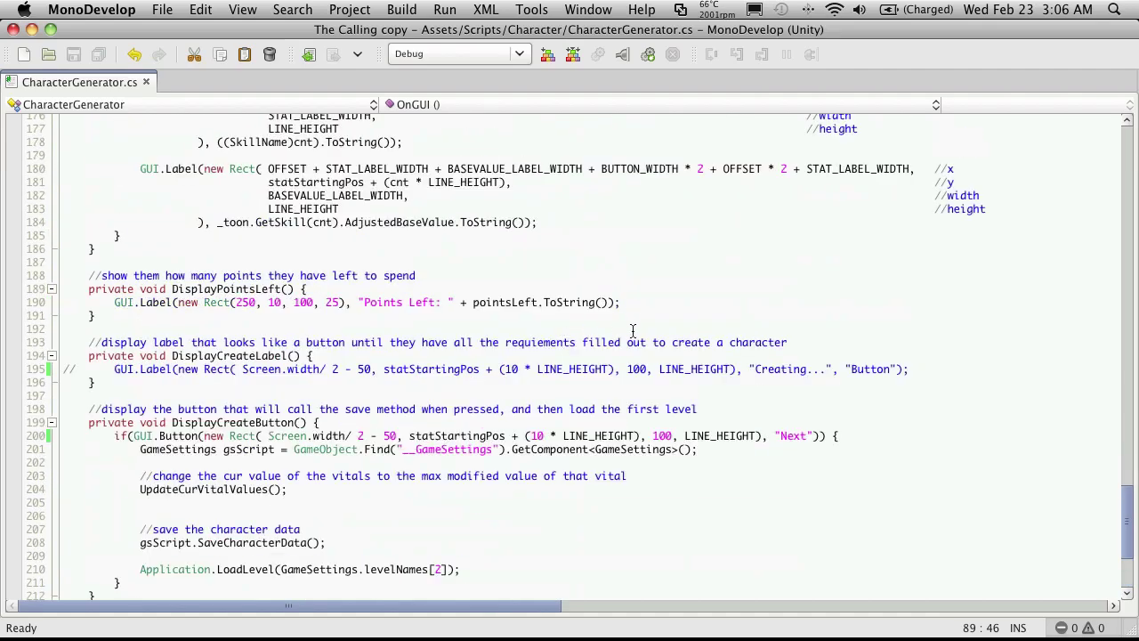
{"action": "scroll", "coordinate": [632, 331], "scroll_direction": "down", "scroll_amount": 3}
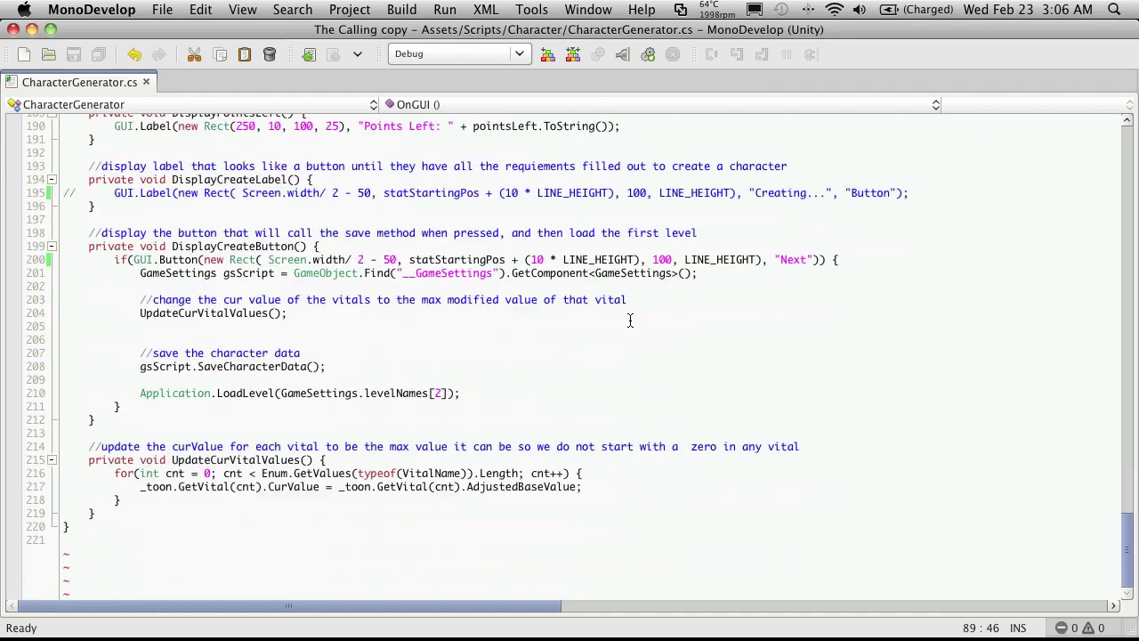
{"action": "scroll", "coordinate": [629, 320], "scroll_direction": "up", "scroll_amount": 7}
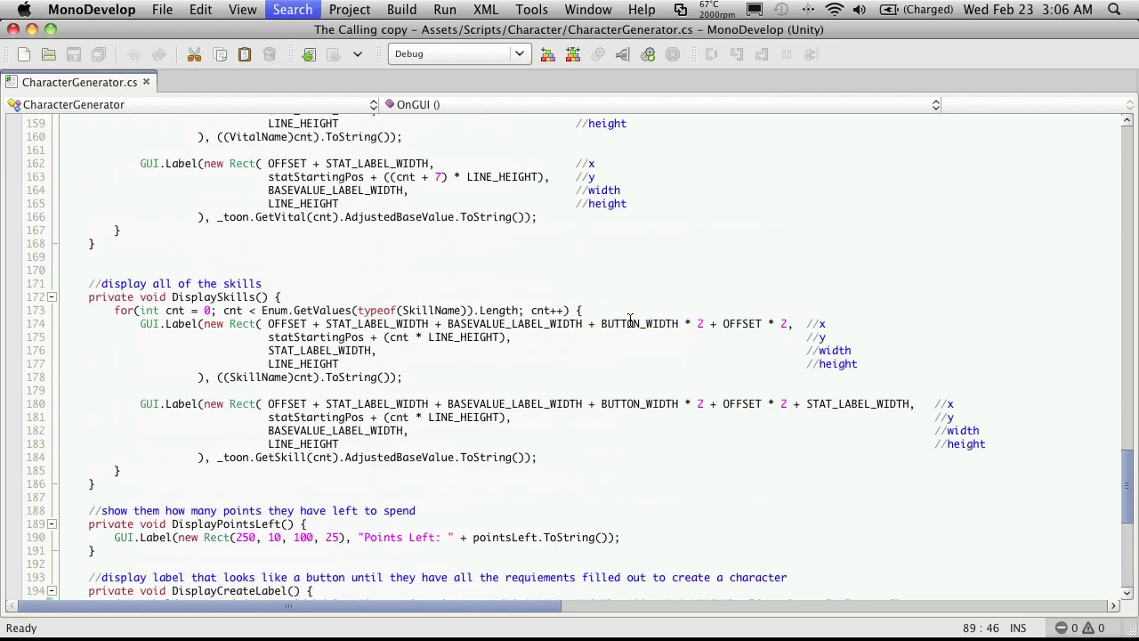
Step: Search CharacterGenerator.cs for the Next button's label to find the code that loads the following level
{"action": "key", "text": "super+f"}
{"action": "type", "text": "net"}
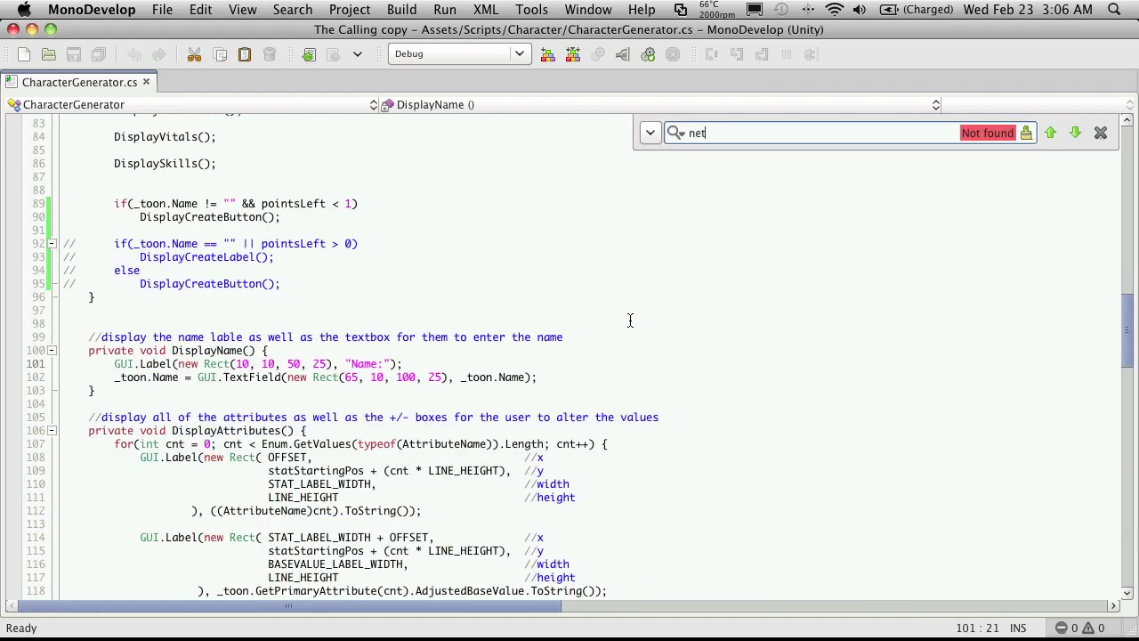
{"action": "key", "text": "BackSpace"}
{"action": "type", "text": "xy"}
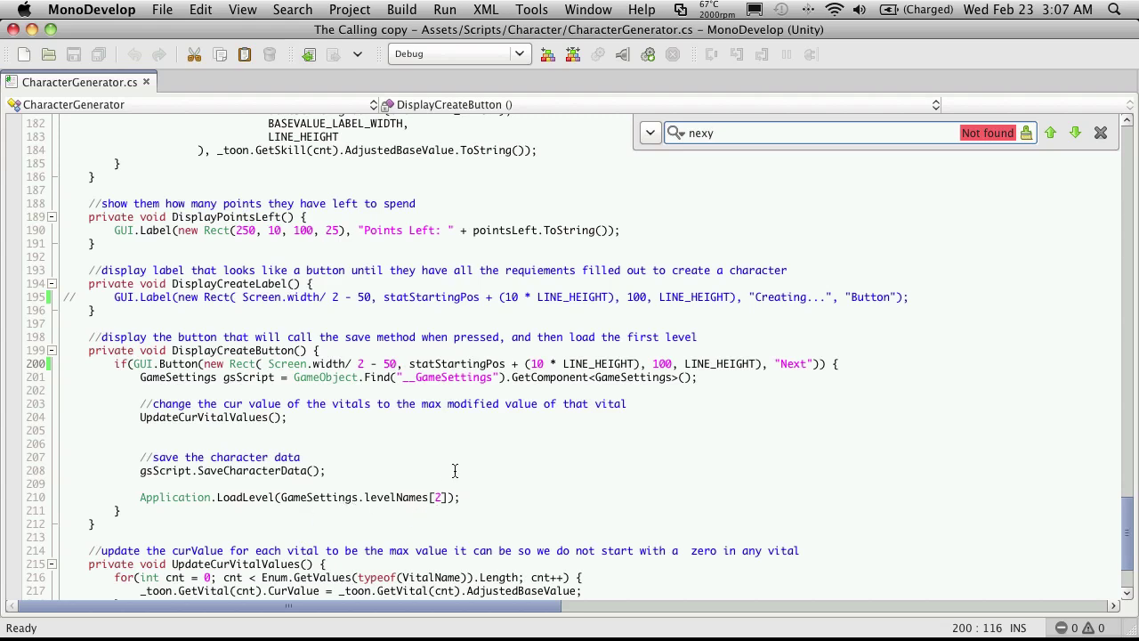
Step: Switch to Unity and open the GameSettings script attached to the __GameSettings object
{"action": "mouse_move", "coordinate": [391, 627]}
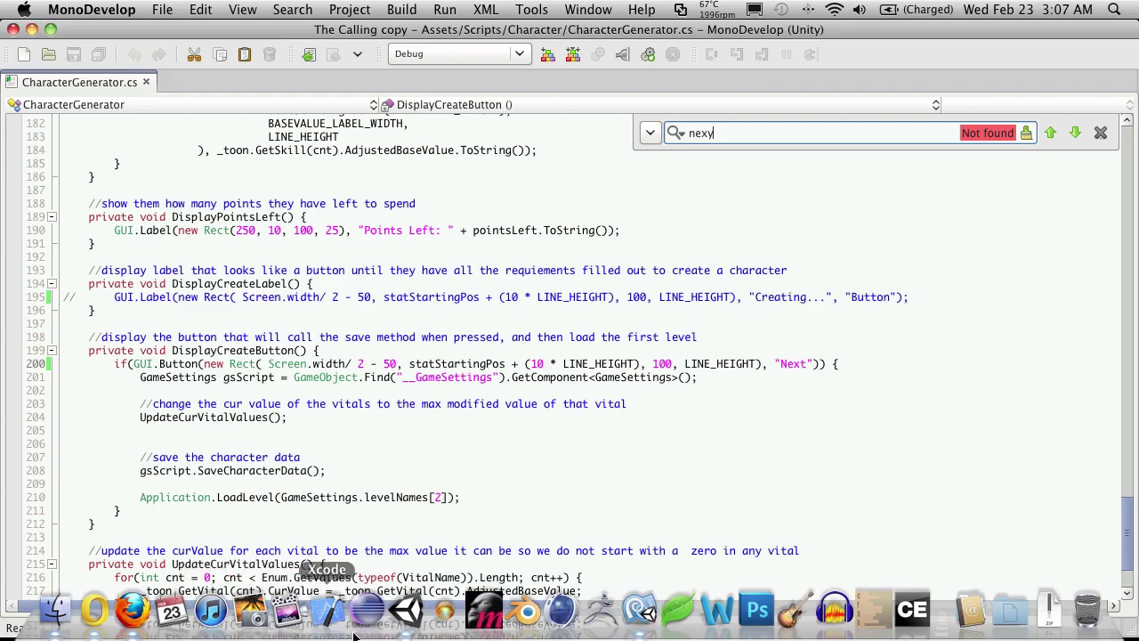
{"action": "left_click", "coordinate": [398, 620]}
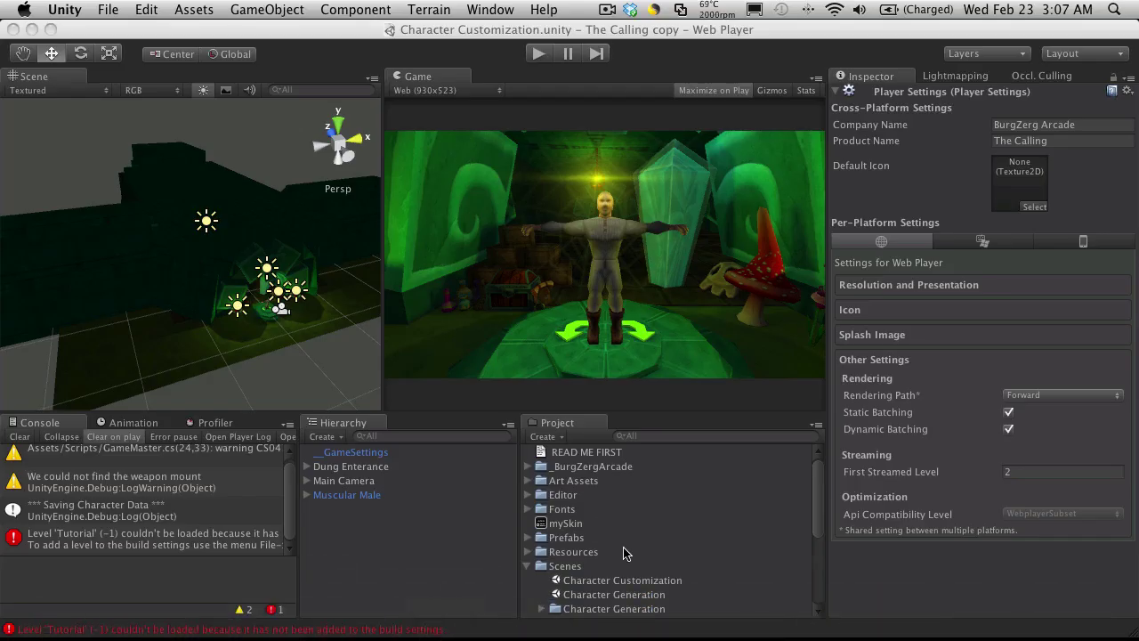
{"action": "left_click", "coordinate": [366, 467]}
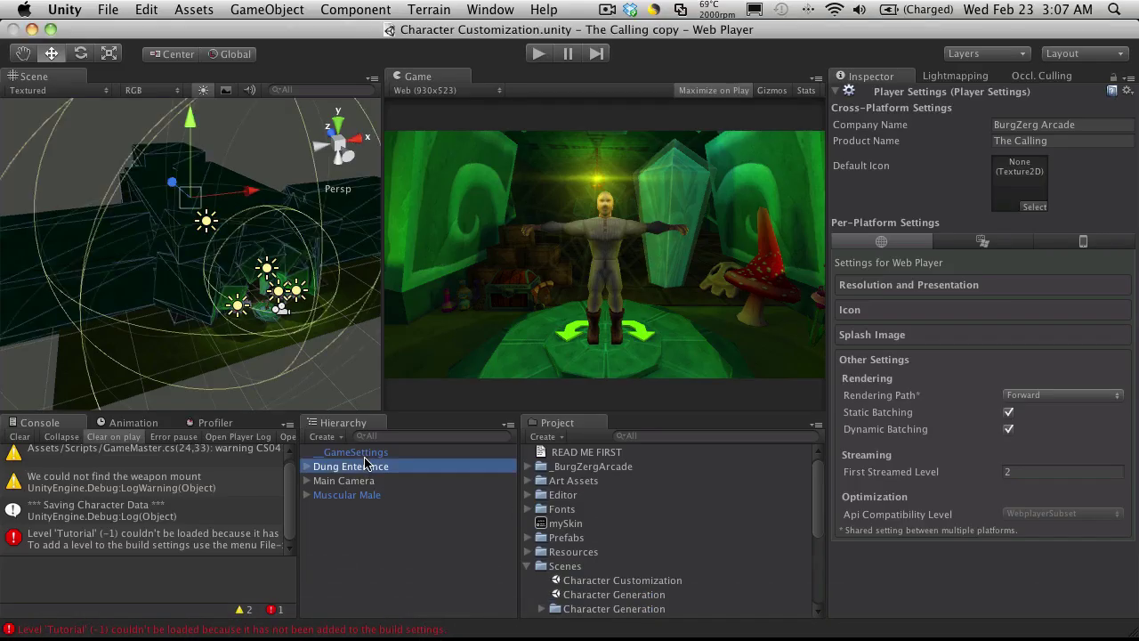
{"action": "left_click", "coordinate": [369, 455]}
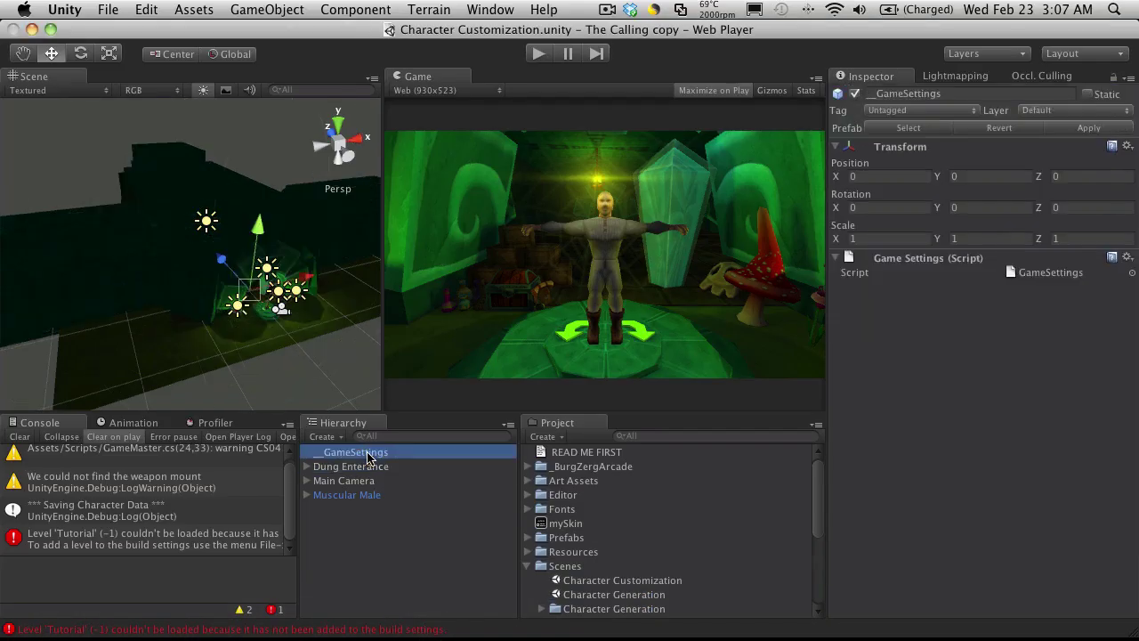
{"action": "double_click", "coordinate": [1063, 276]}
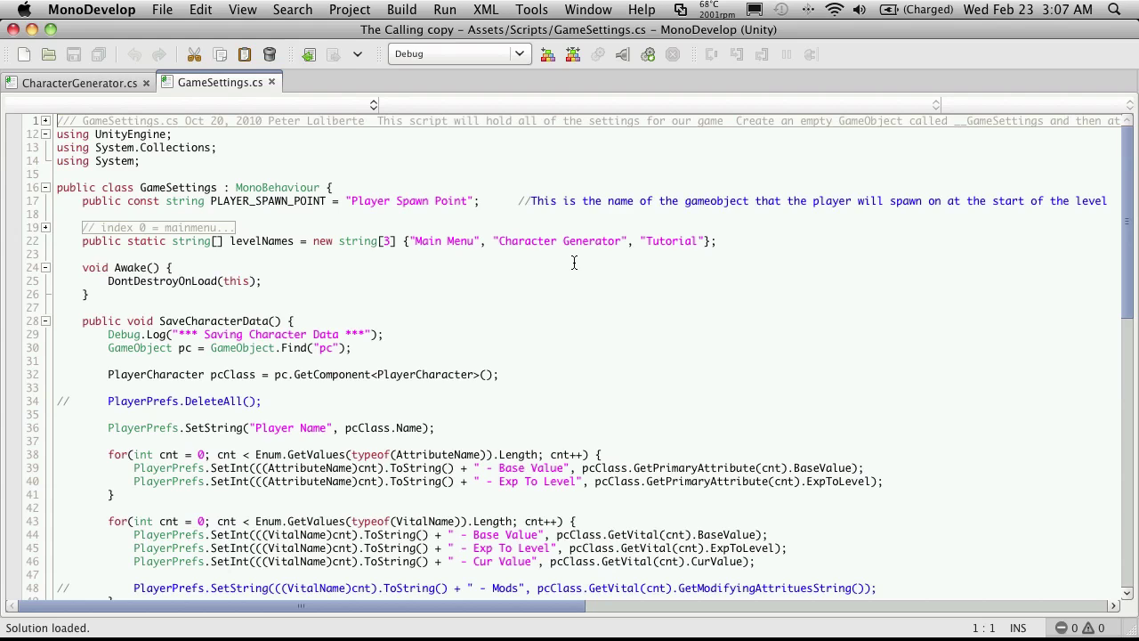
Step: Insert "Character Customization" before "Tutorial" in the levelNames array, set the array size to 4 and save the script
{"action": "left_click", "coordinate": [641, 241]}
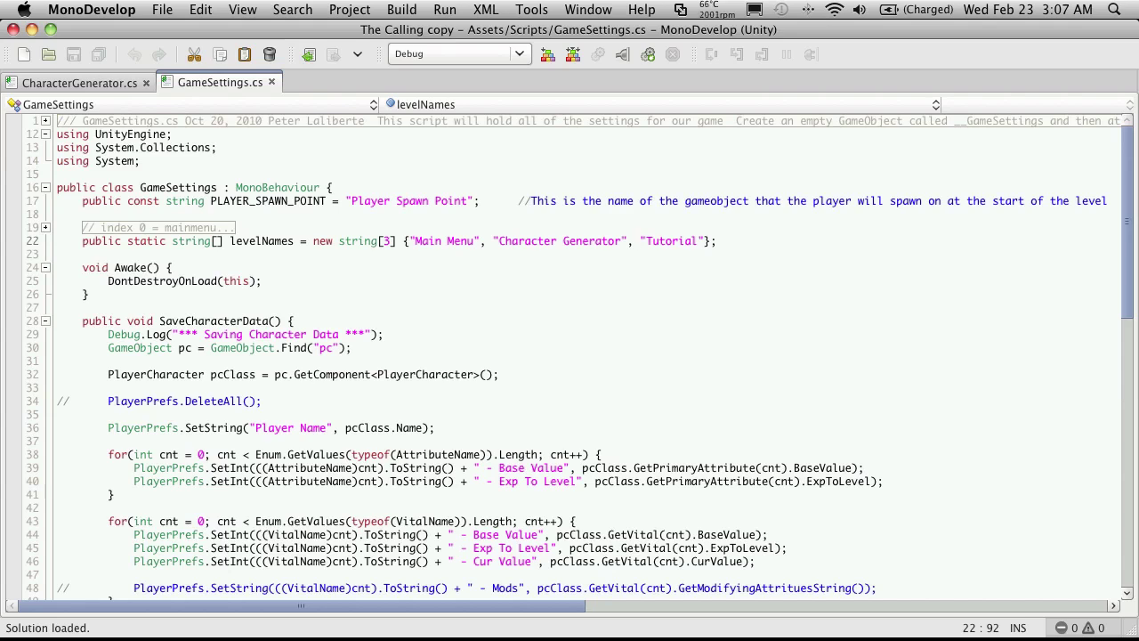
{"action": "type", "text": ", \"Character Generator\","}
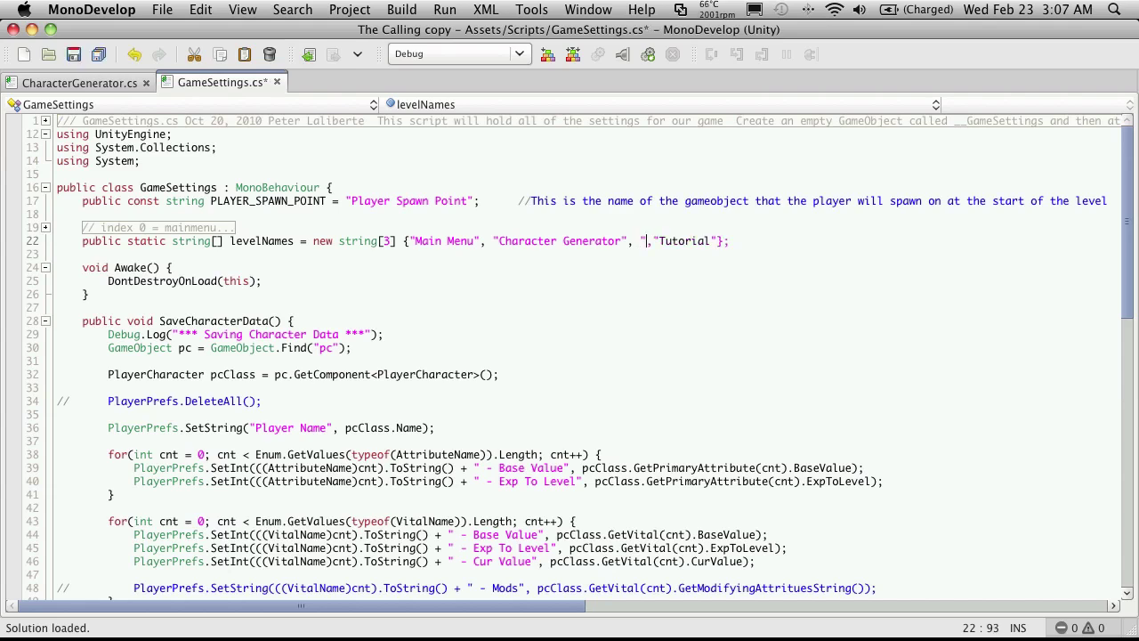
{"action": "type", "text": " \"Charact"}
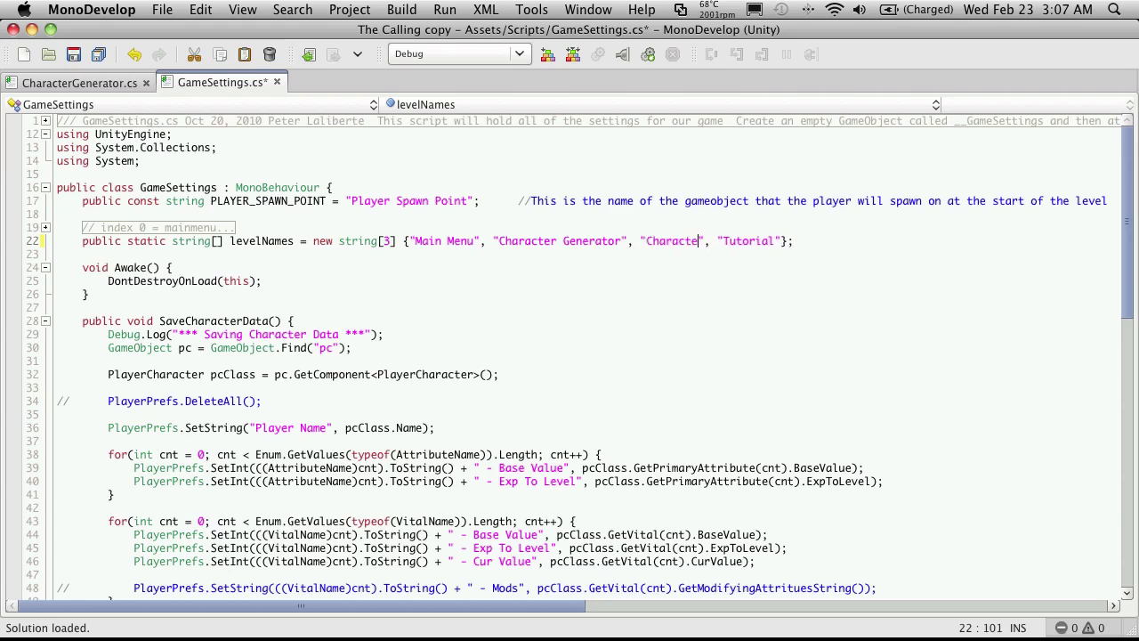
{"action": "type", "text": "er Customization"}
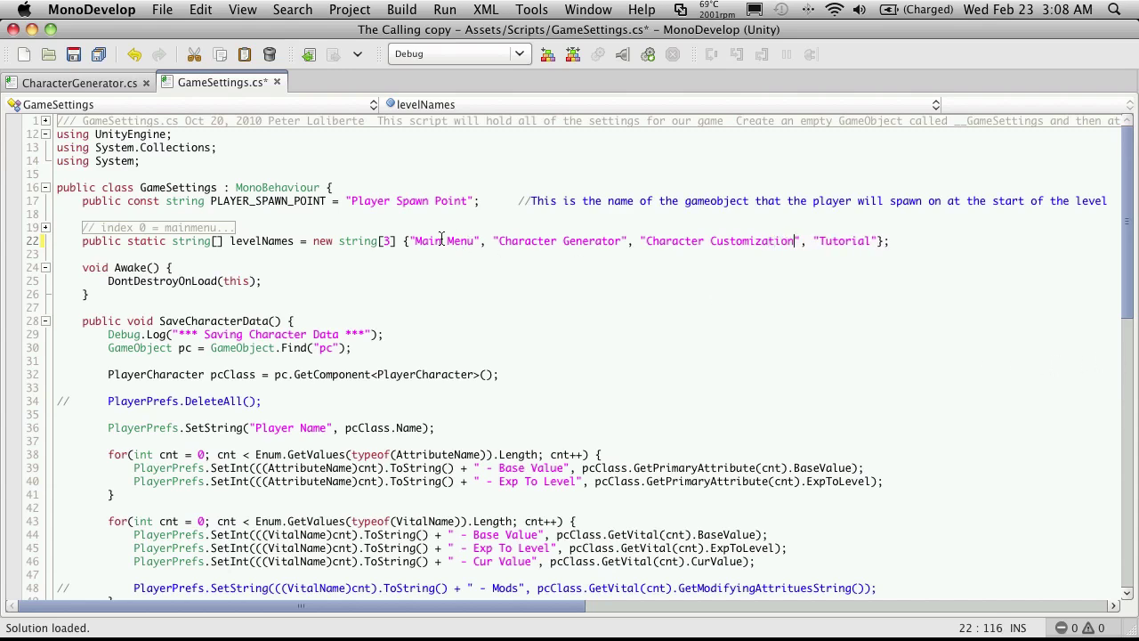
{"action": "left_click", "coordinate": [385, 242]}
{"action": "type", "text": "4"}
{"action": "key", "text": "super+s"}
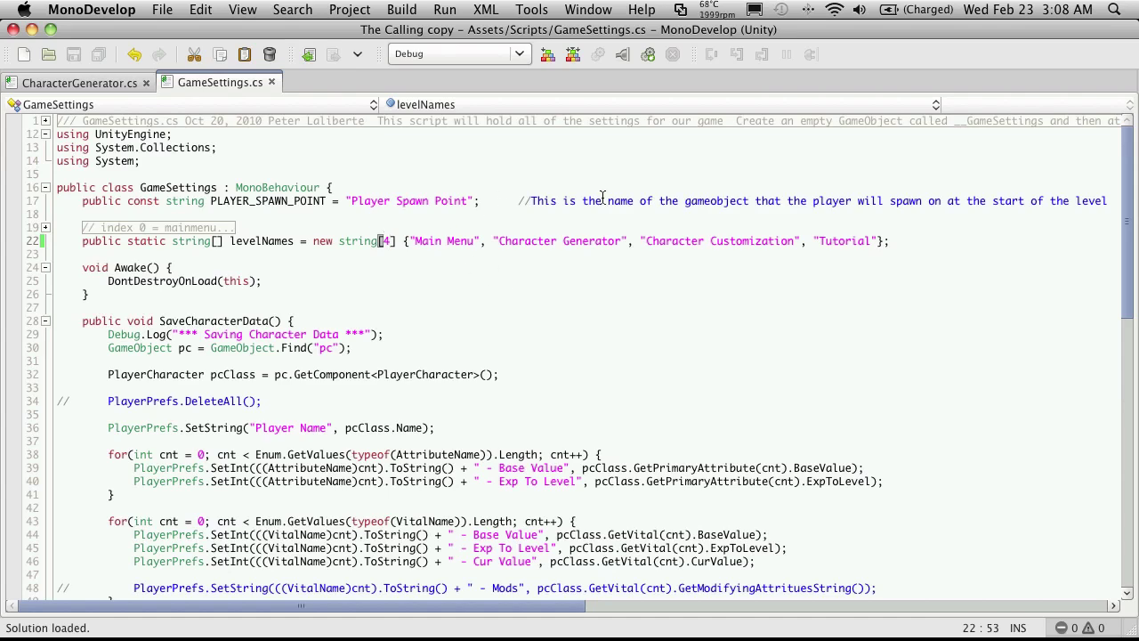
Step: Return to Unity, clear the console and open the Character Generation scene
{"action": "left_click", "coordinate": [31, 29]}
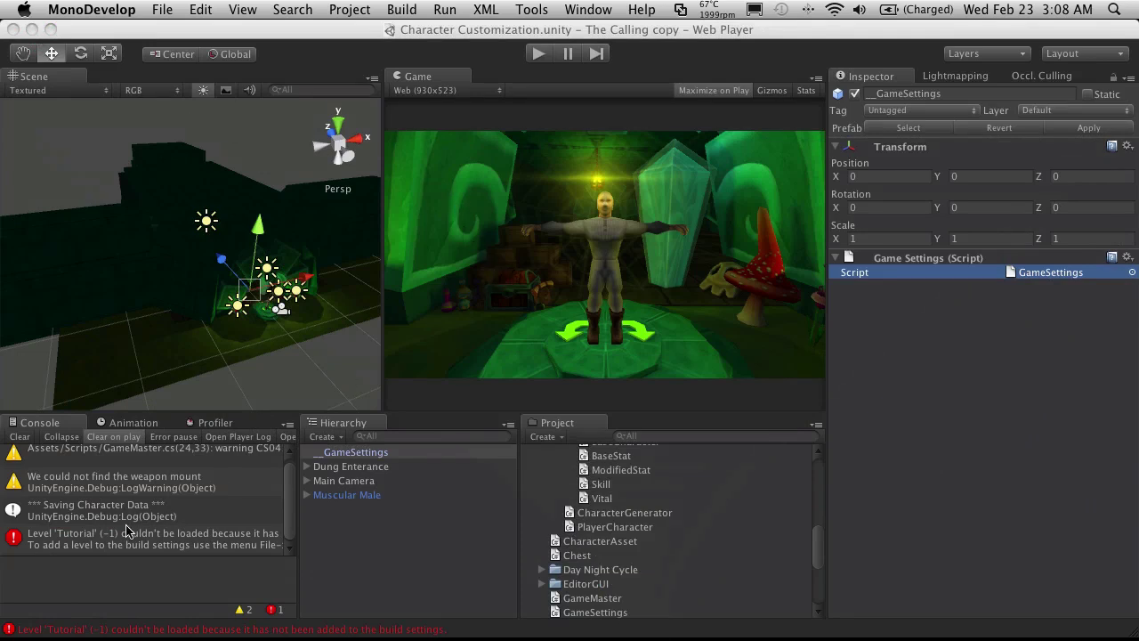
{"action": "left_click", "coordinate": [18, 437]}
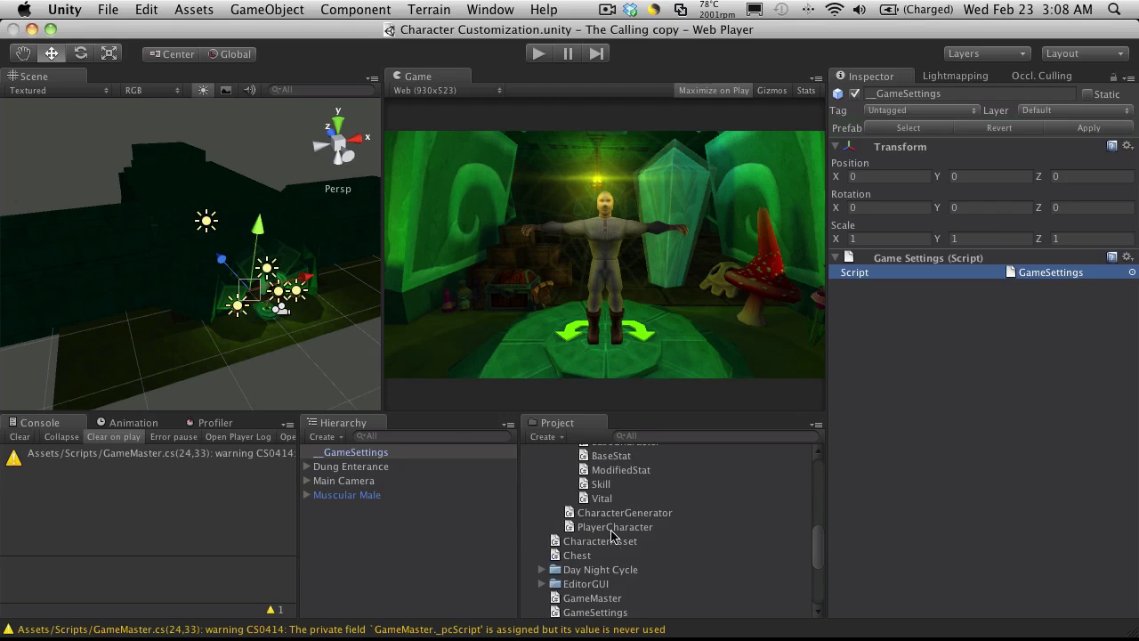
{"action": "scroll", "coordinate": [587, 538], "scroll_direction": "up", "scroll_amount": 10}
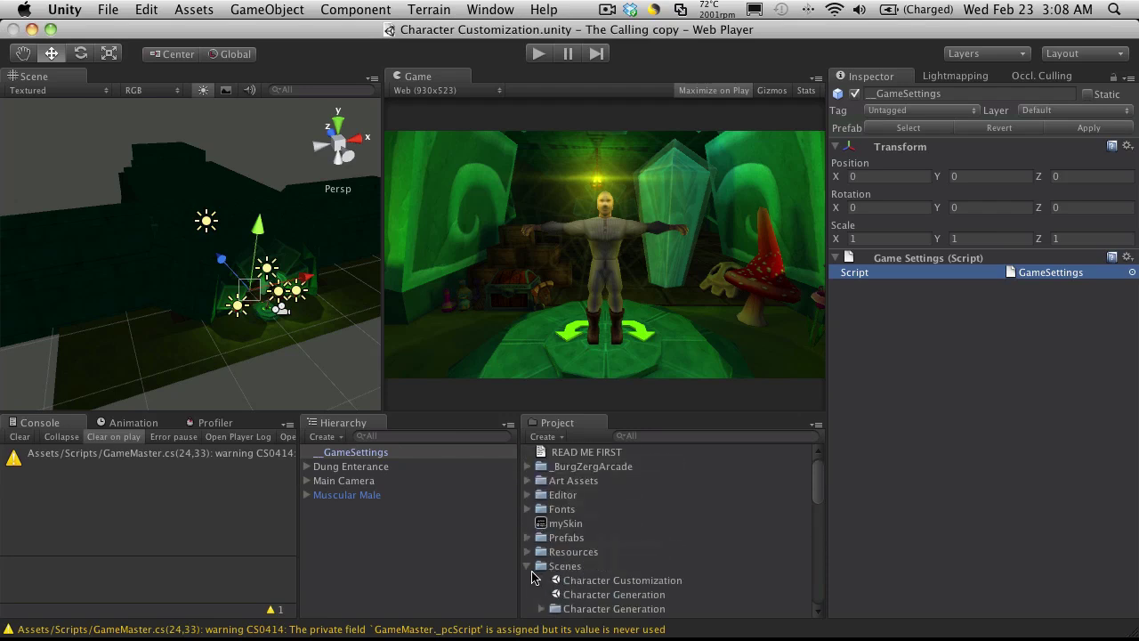
{"action": "double_click", "coordinate": [618, 595]}
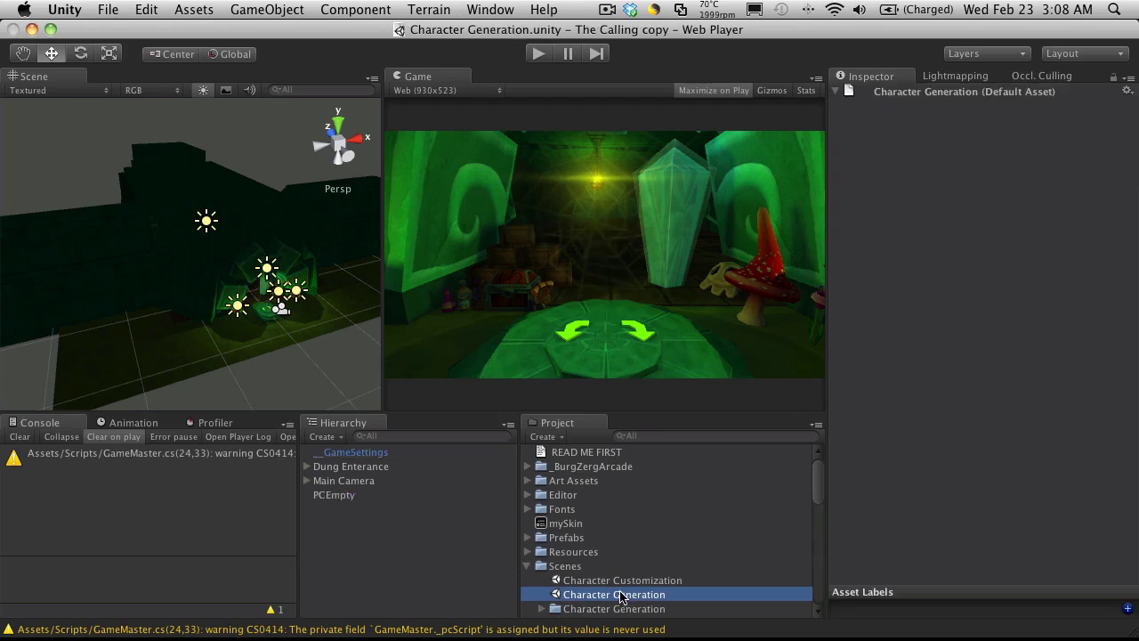
Step: Briefly run the scene and set the Delay Timer of the Main Camera's Character Generator script to 0.1
{"action": "left_click", "coordinate": [540, 55]}
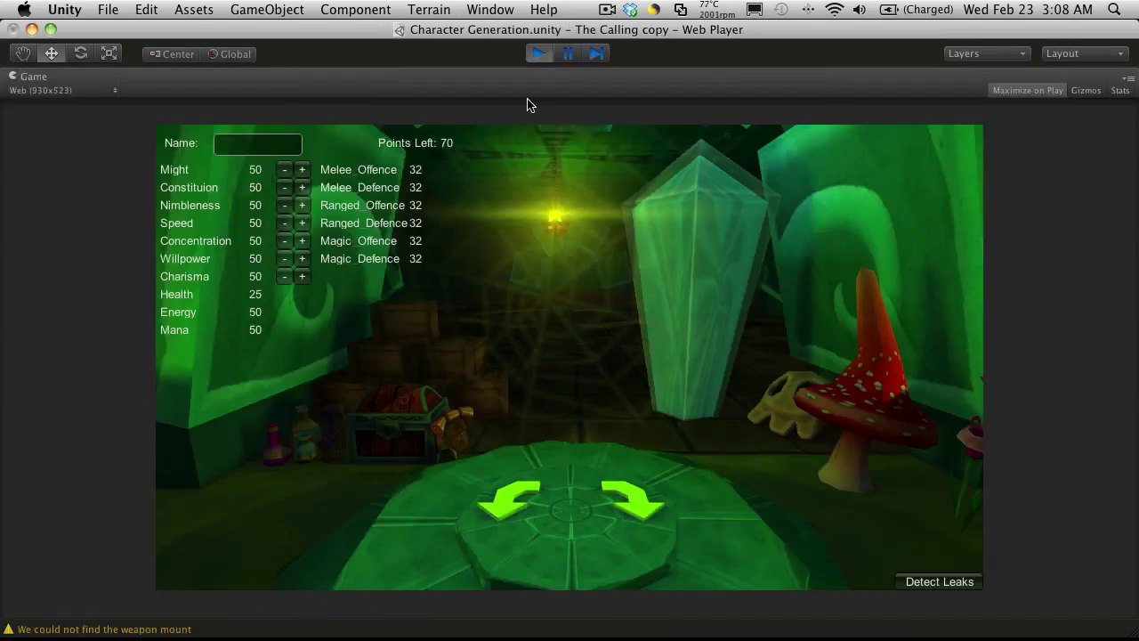
{"action": "left_click", "coordinate": [539, 53]}
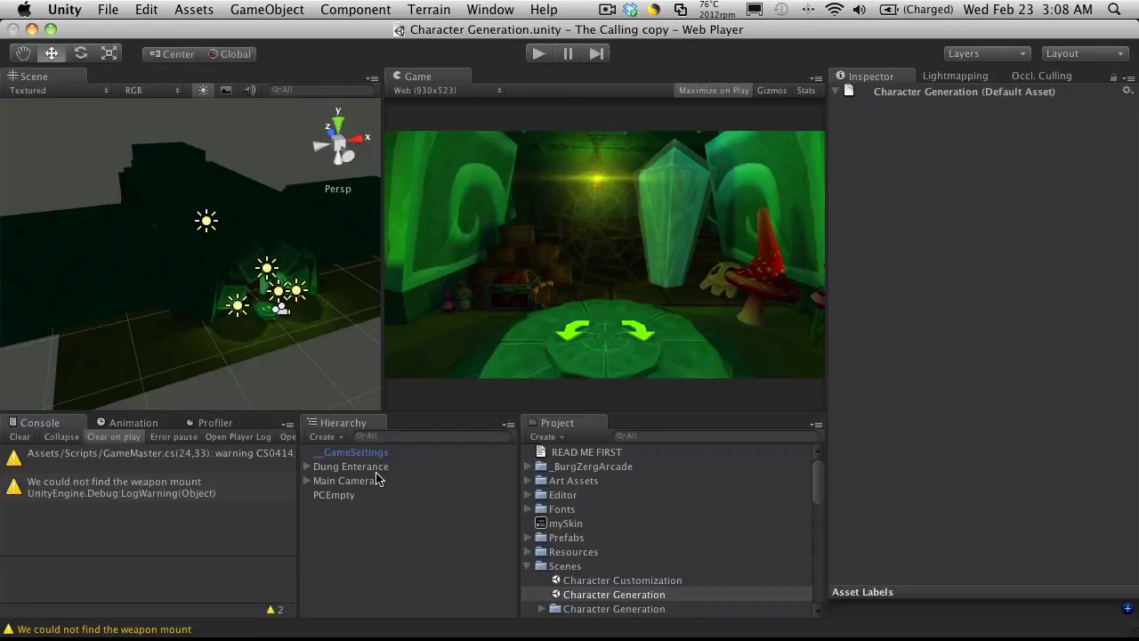
{"action": "left_click", "coordinate": [381, 480]}
{"action": "left_click", "coordinate": [1030, 590]}
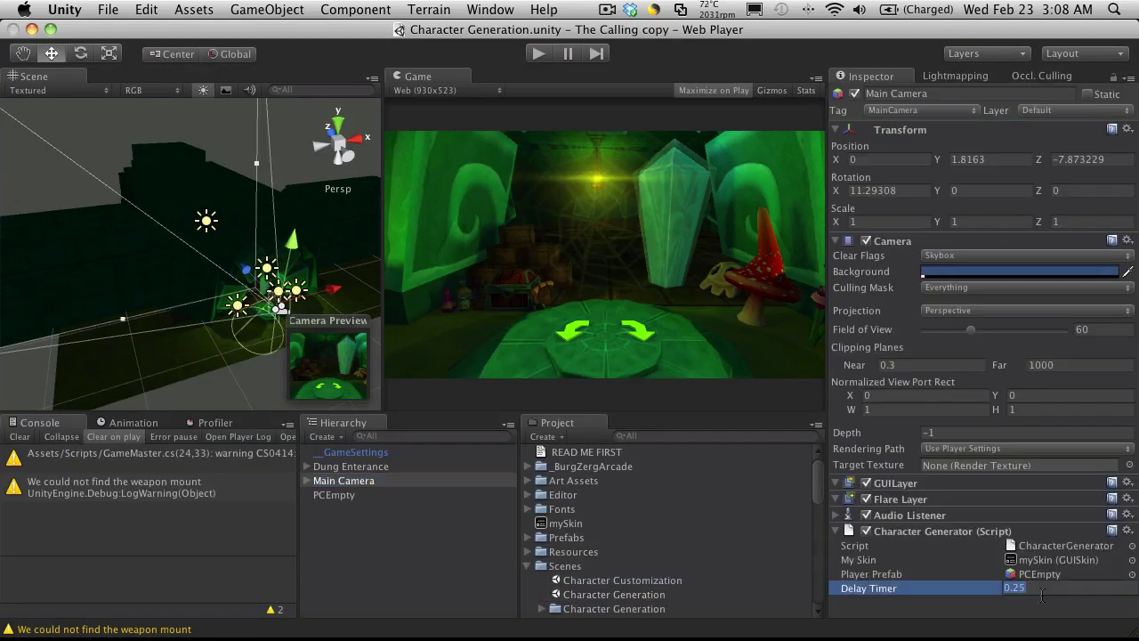
{"action": "type", "text": "0.1"}
{"action": "key", "text": "Return"}
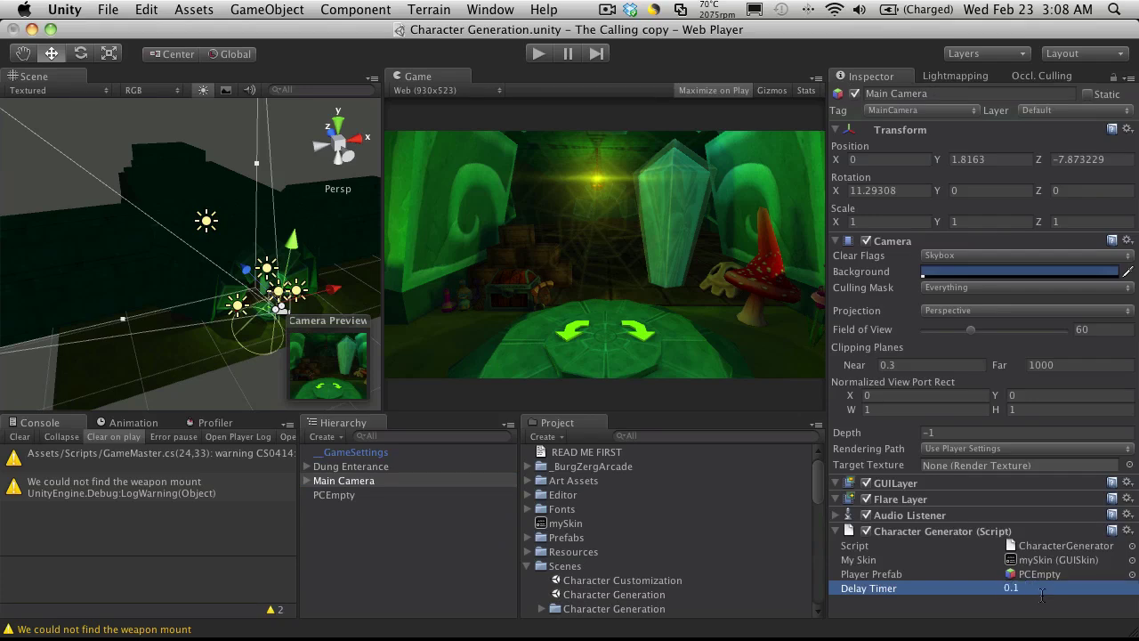
Step: Test the scene in play mode: enter a character name, spend all points on Constitution and continue with Next, ending with play mode stopped
{"action": "left_click", "coordinate": [540, 53]}
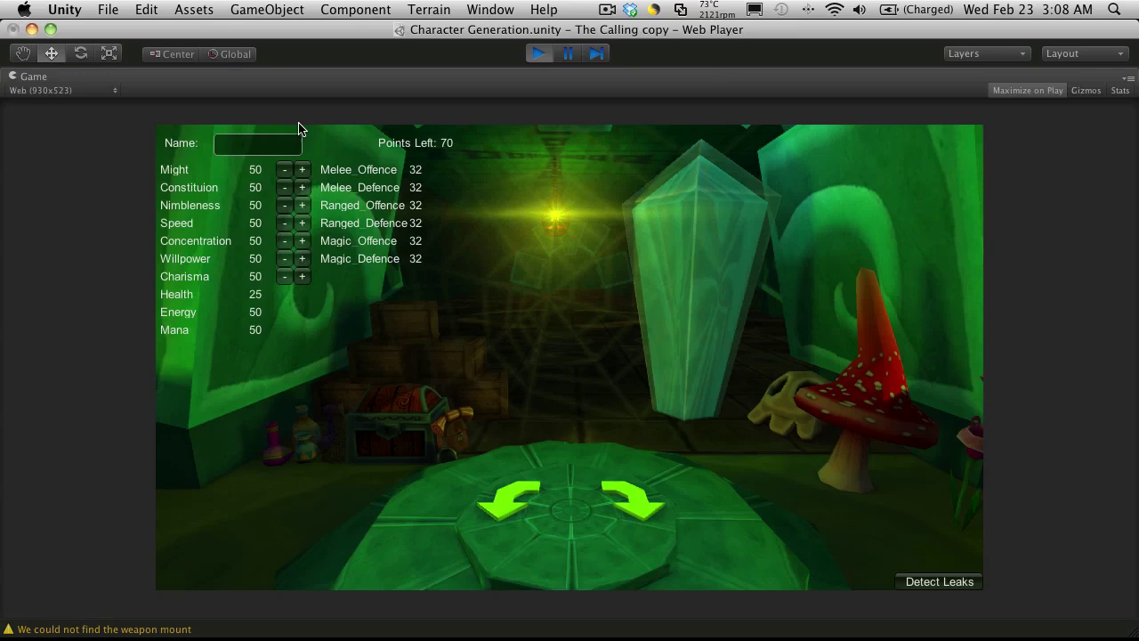
{"action": "left_click", "coordinate": [285, 142]}
{"action": "type", "text": "Petey"}
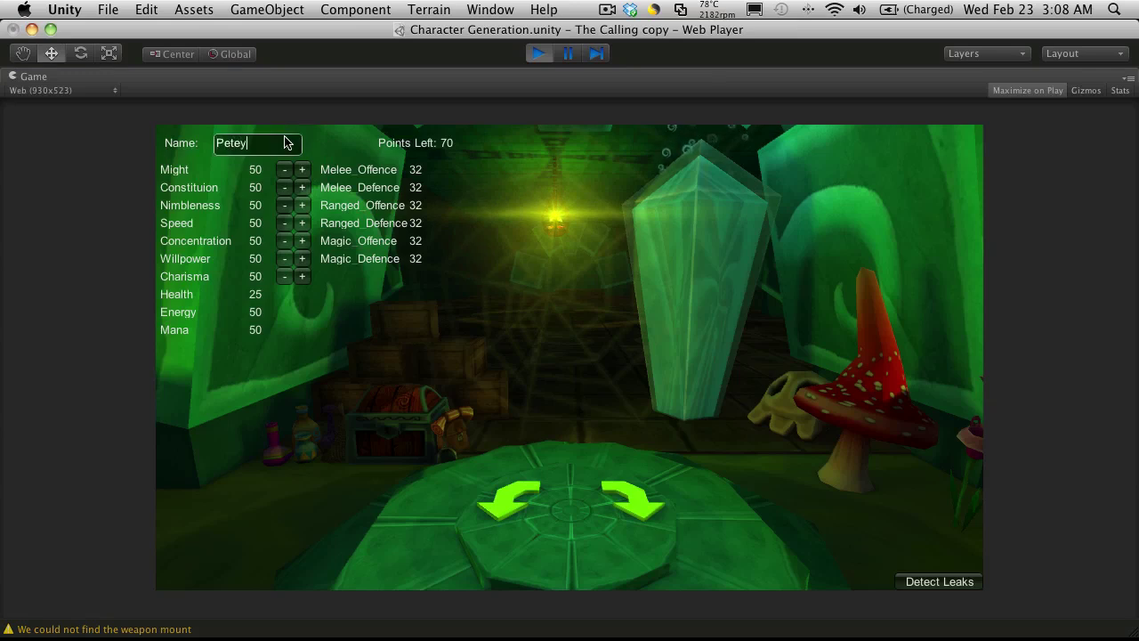
{"action": "left_click_drag", "start_coordinate": [303, 188], "coordinate": [305, 192]}
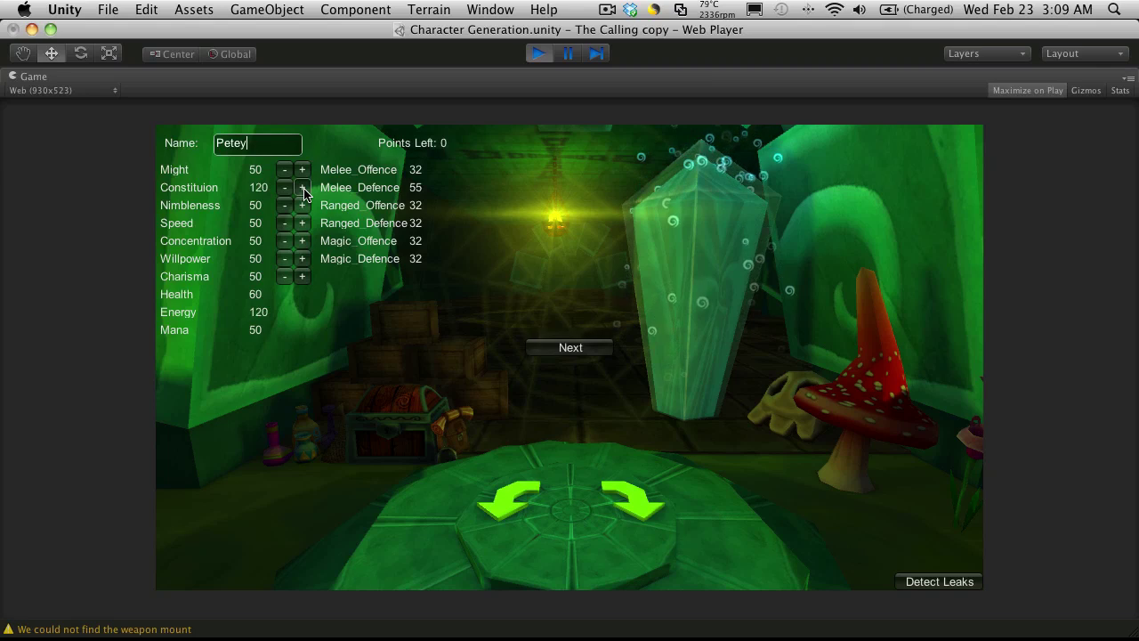
{"action": "left_click", "coordinate": [565, 347]}
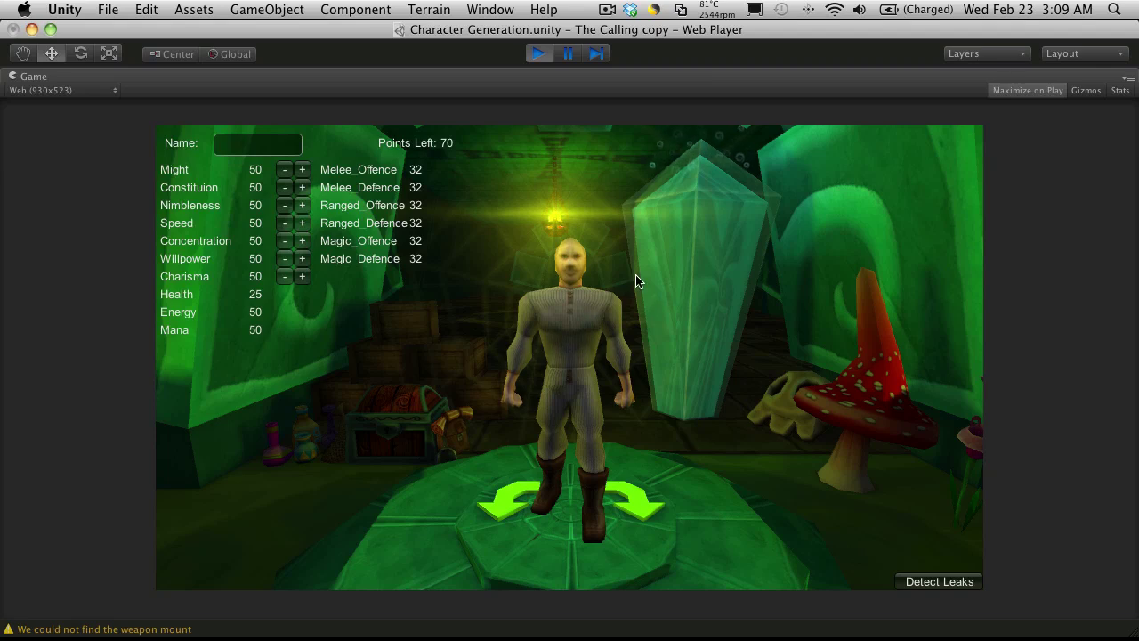
{"action": "left_click", "coordinate": [539, 54]}
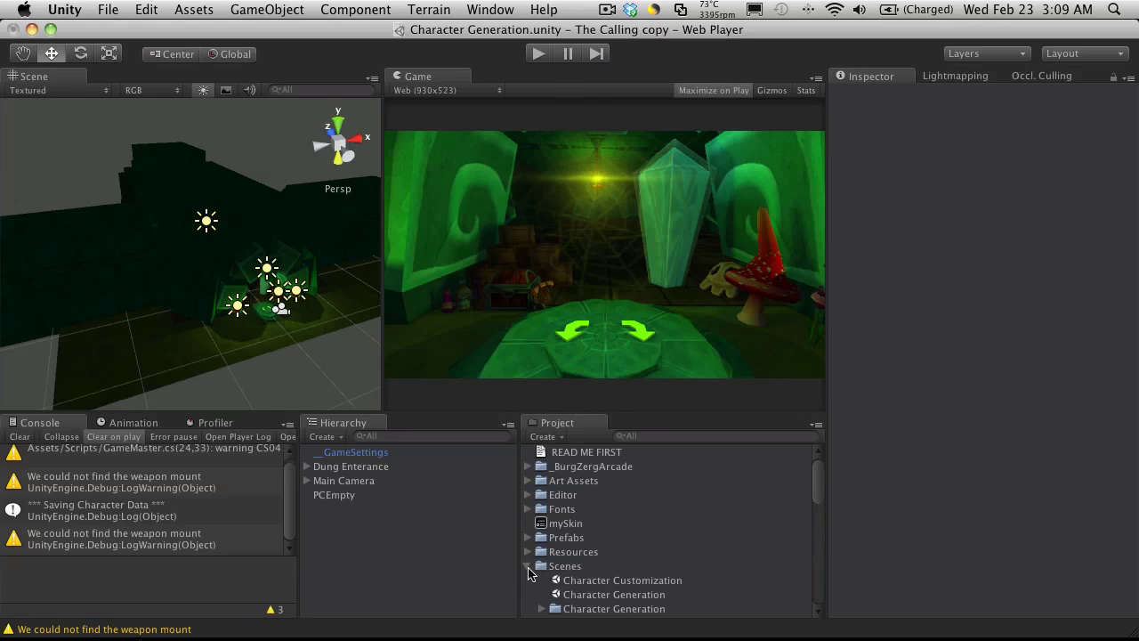
Step: Open the Character Customization scene, saving the changes to Character Generation, and run it in play mode
{"action": "double_click", "coordinate": [615, 583]}
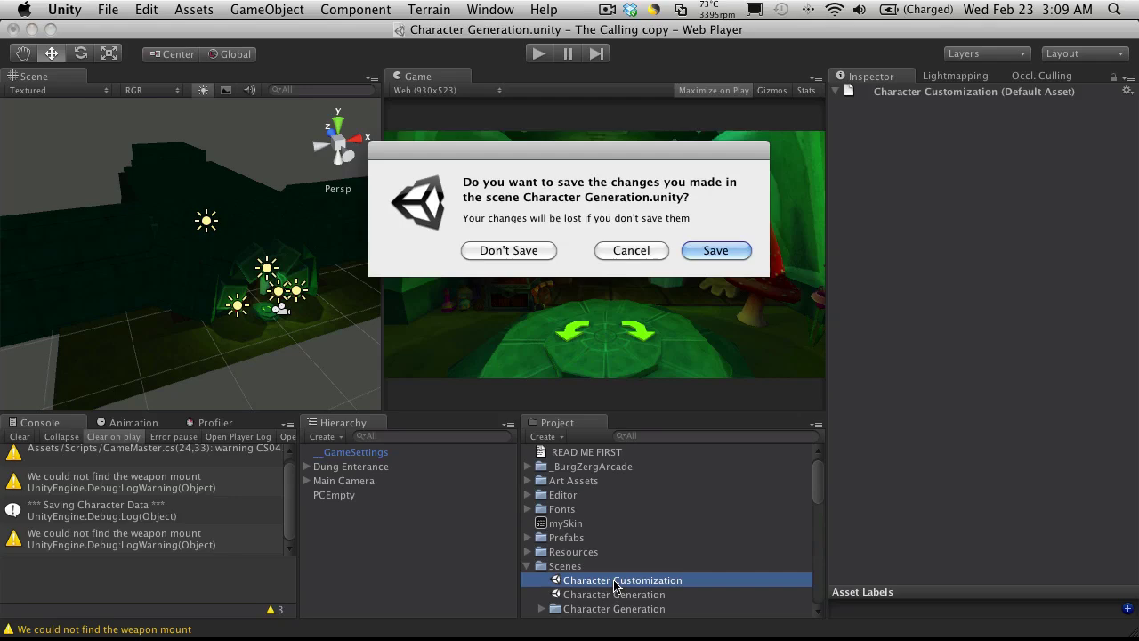
{"action": "left_click", "coordinate": [694, 253]}
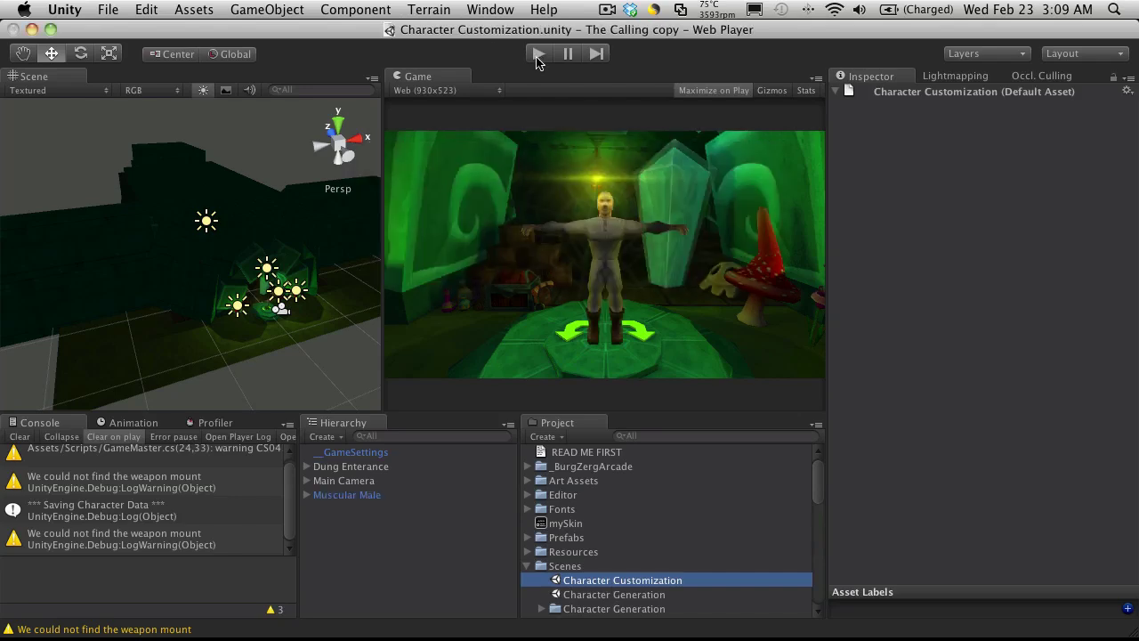
{"action": "left_click", "coordinate": [538, 54]}
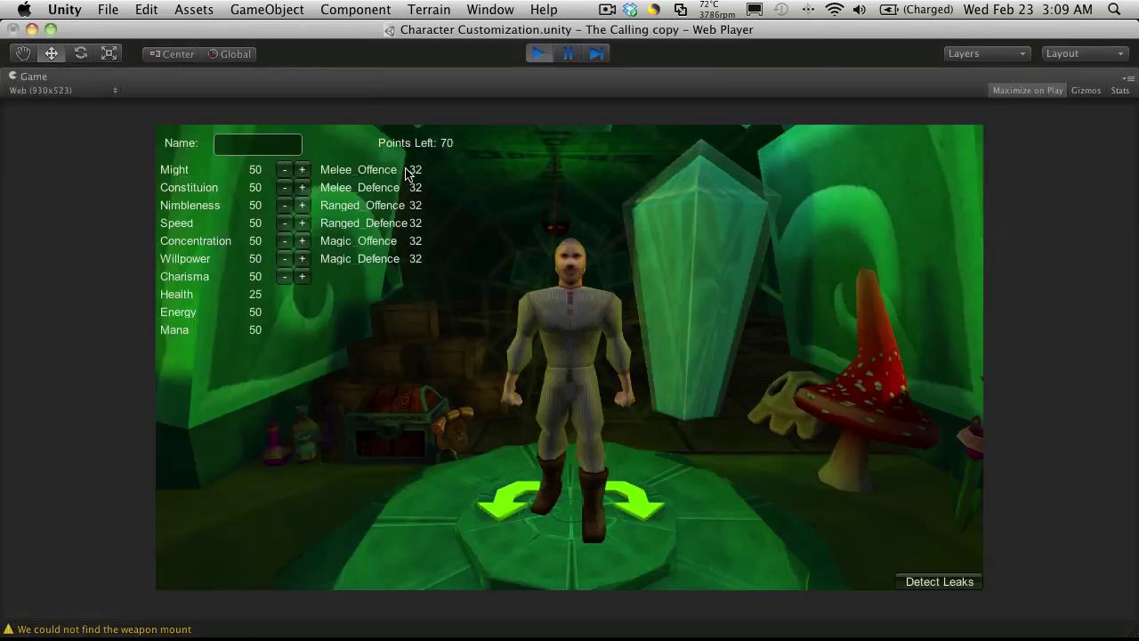
Step: Stop play mode, remove the Character Generator script from the Main Camera, and briefly test-run the Character Customization scene
{"action": "left_click", "coordinate": [537, 54]}
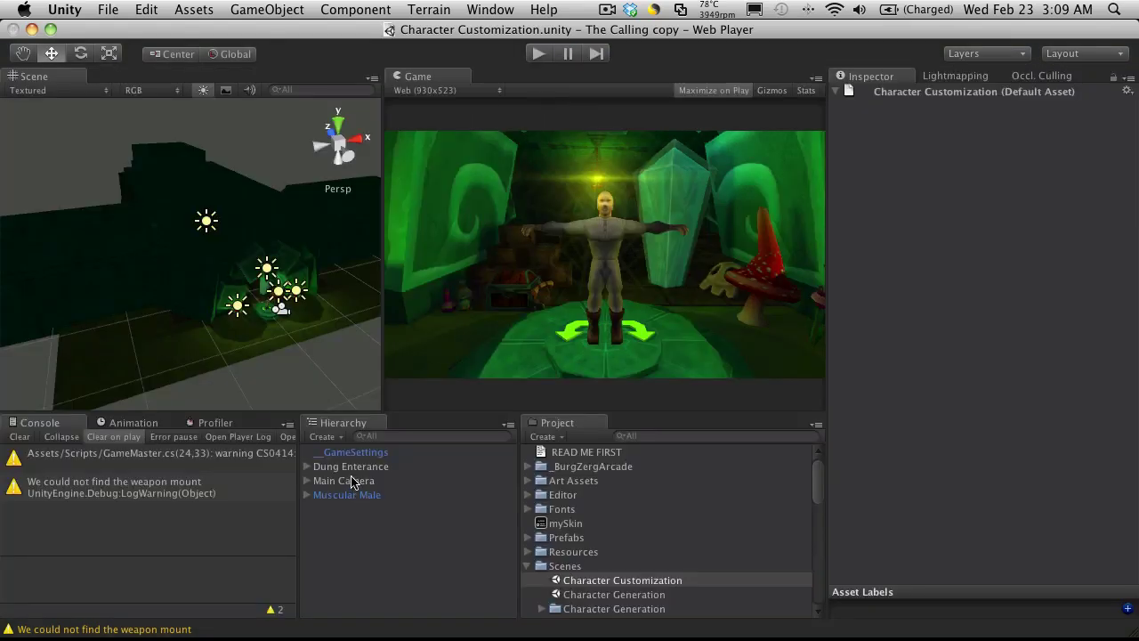
{"action": "left_click", "coordinate": [352, 481]}
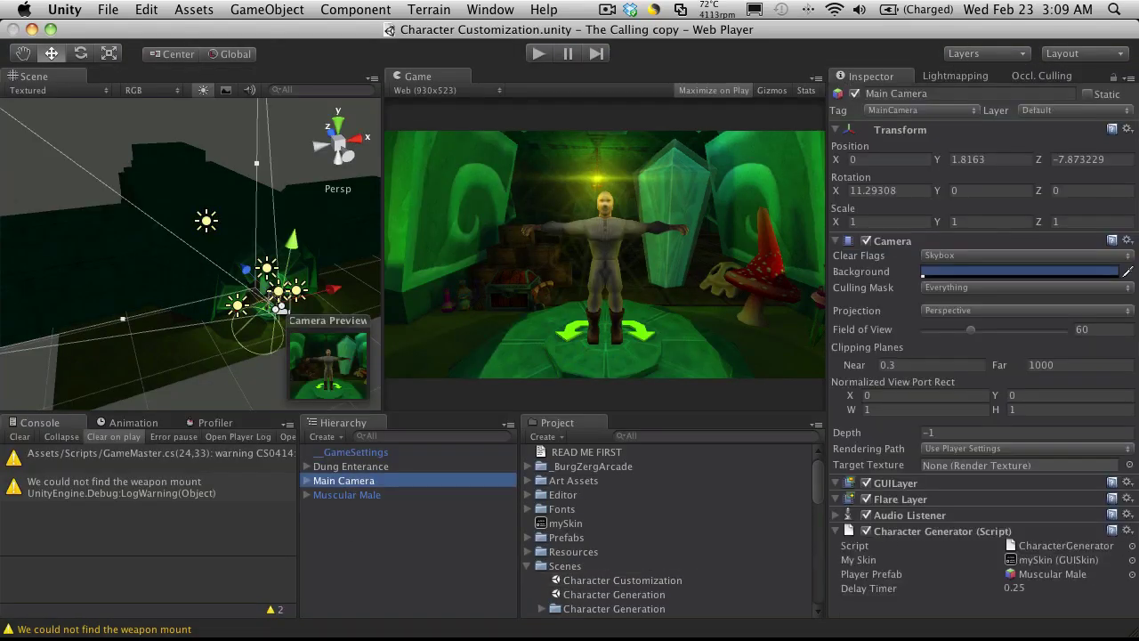
{"action": "left_click", "coordinate": [1127, 532]}
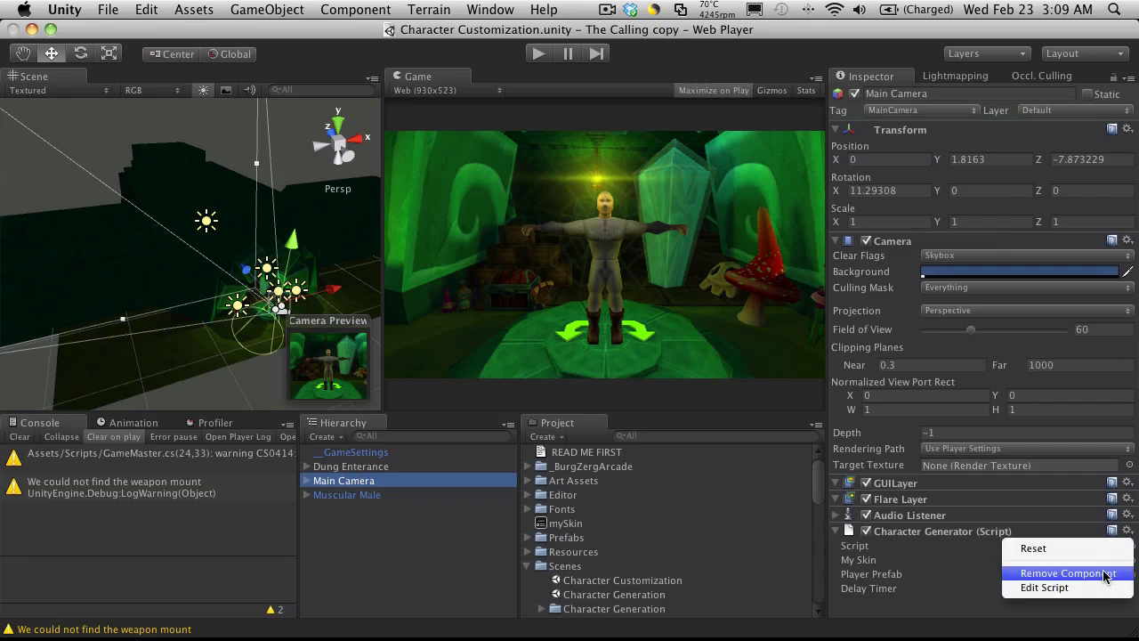
{"action": "left_click", "coordinate": [1104, 576]}
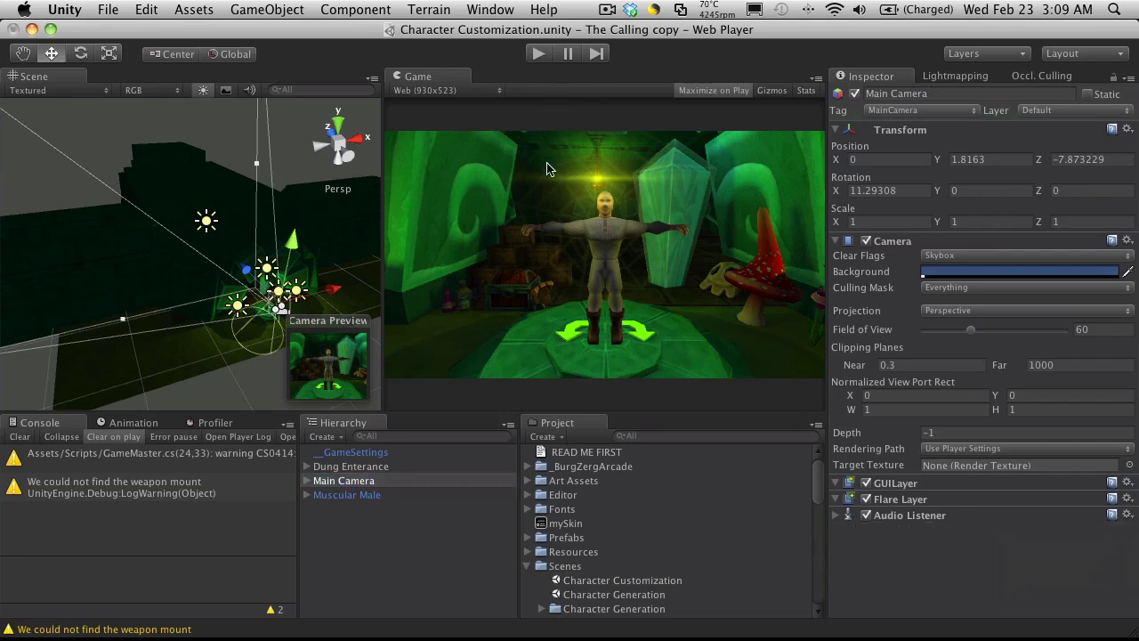
{"action": "left_click", "coordinate": [536, 55]}
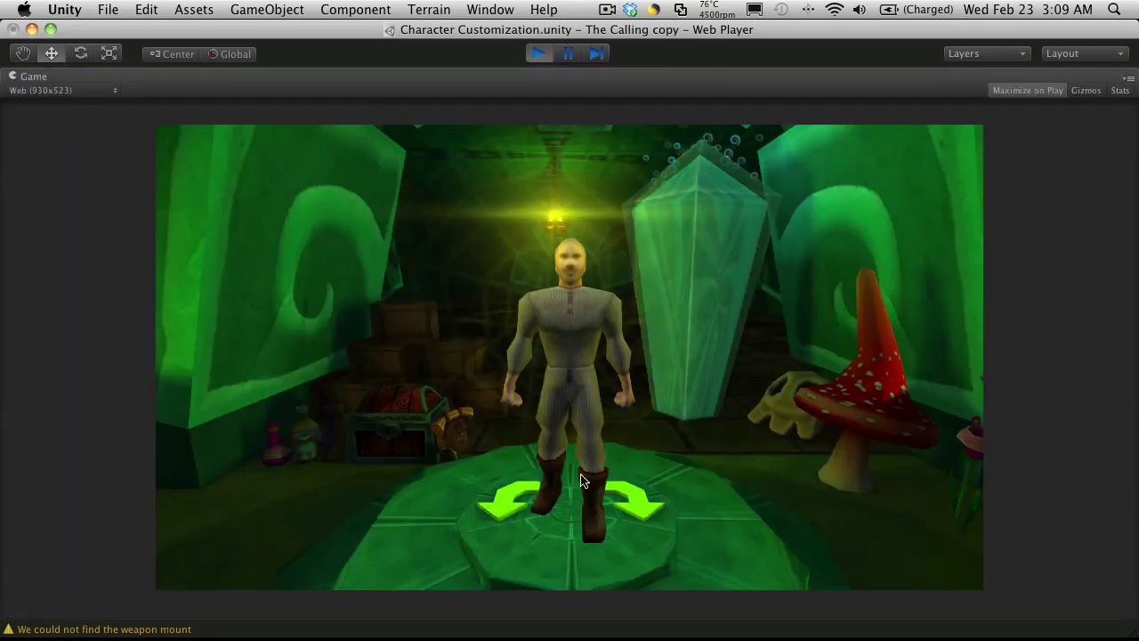
{"action": "left_click", "coordinate": [537, 55]}
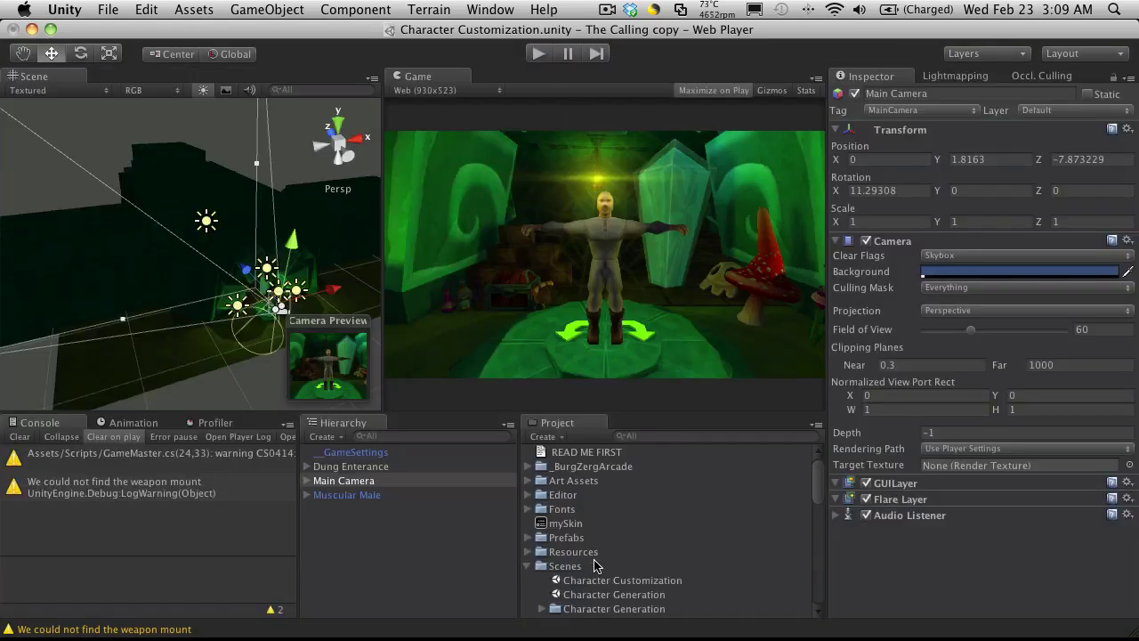
Step: Open the Character Generation scene, saving the changes to Character Customization, and run it in play mode
{"action": "double_click", "coordinate": [626, 597]}
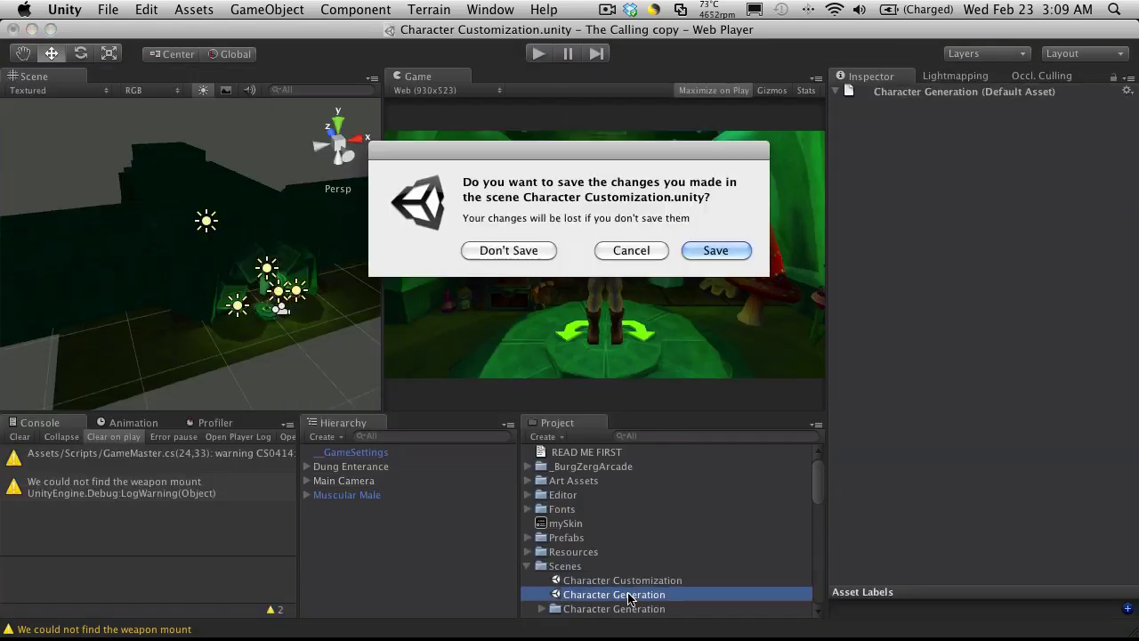
{"action": "left_click", "coordinate": [721, 252]}
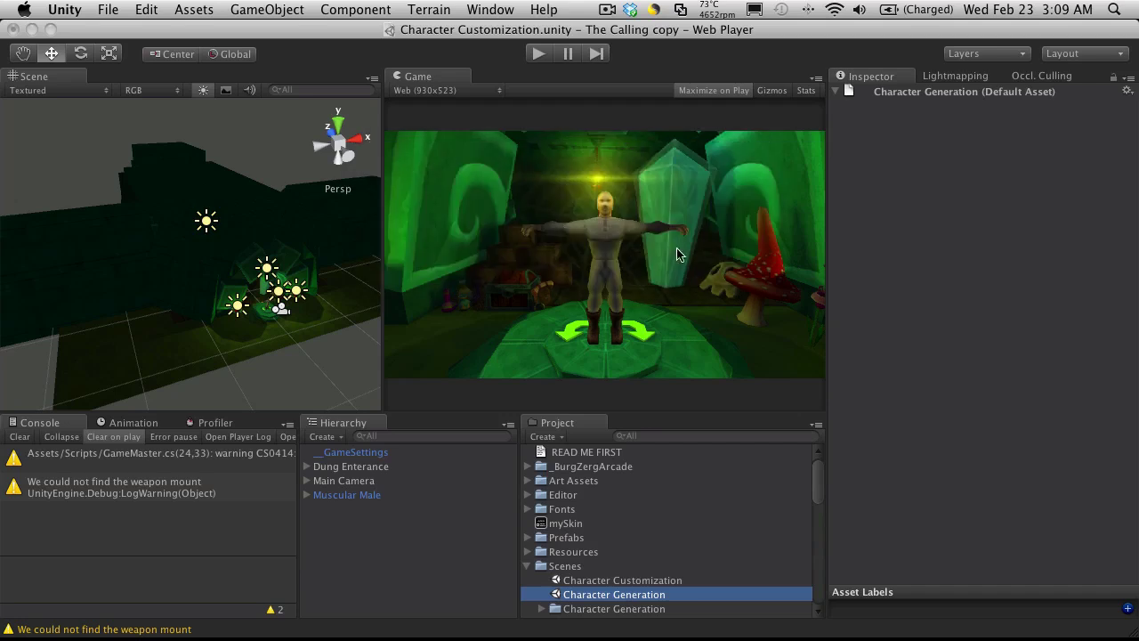
{"action": "left_click", "coordinate": [537, 55]}
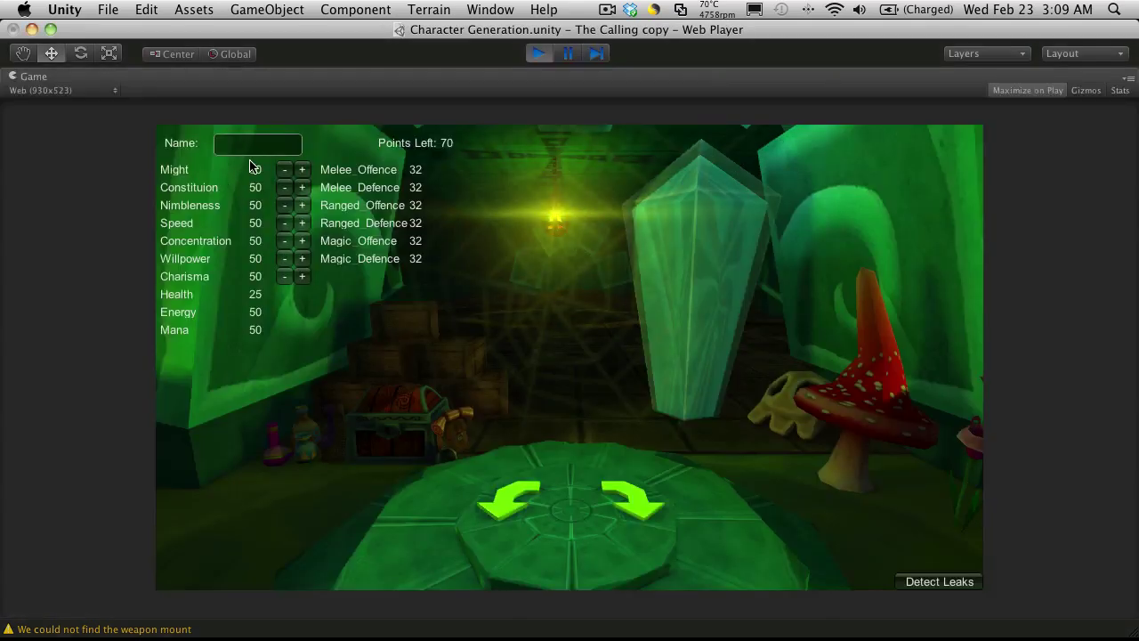
Step: Enter a character name, spend all points on Might, continue with Next to the customization level, and end play mode
{"action": "left_click", "coordinate": [261, 148]}
{"action": "double_click", "coordinate": [301, 173]}
{"action": "double_click", "coordinate": [301, 172]}
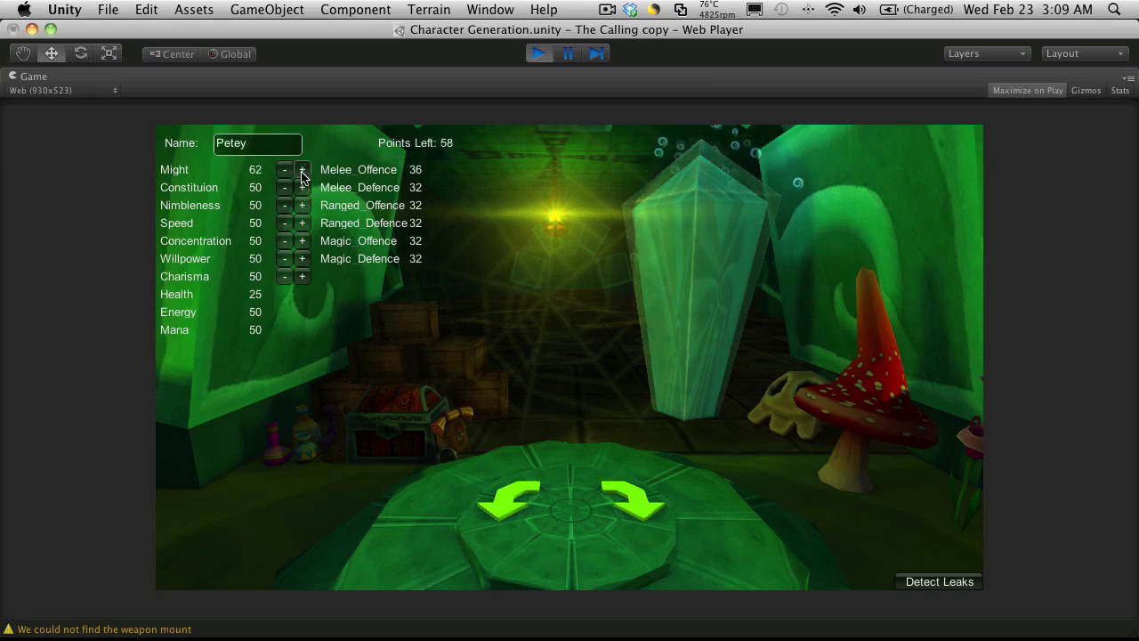
{"action": "double_click", "coordinate": [301, 173]}
{"action": "double_click", "coordinate": [302, 172]}
{"action": "double_click", "coordinate": [301, 173]}
{"action": "double_click", "coordinate": [301, 173]}
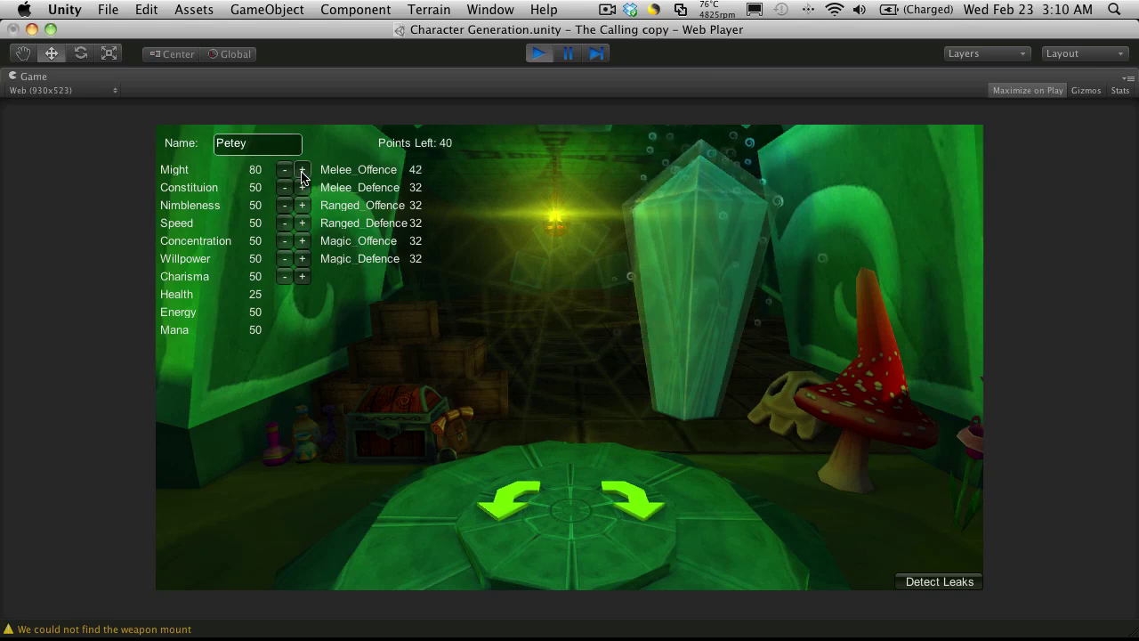
{"action": "double_click", "coordinate": [302, 173]}
{"action": "double_click", "coordinate": [301, 173]}
{"action": "double_click", "coordinate": [302, 173]}
{"action": "double_click", "coordinate": [301, 172]}
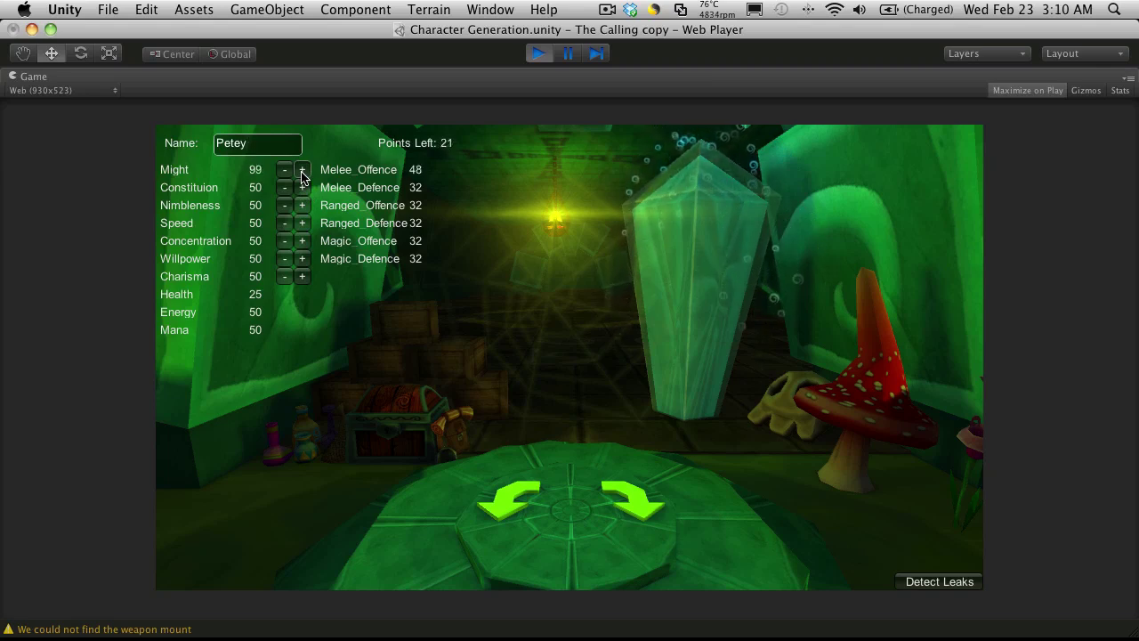
{"action": "double_click", "coordinate": [302, 173]}
{"action": "double_click", "coordinate": [301, 173]}
{"action": "double_click", "coordinate": [301, 172]}
{"action": "double_click", "coordinate": [302, 173]}
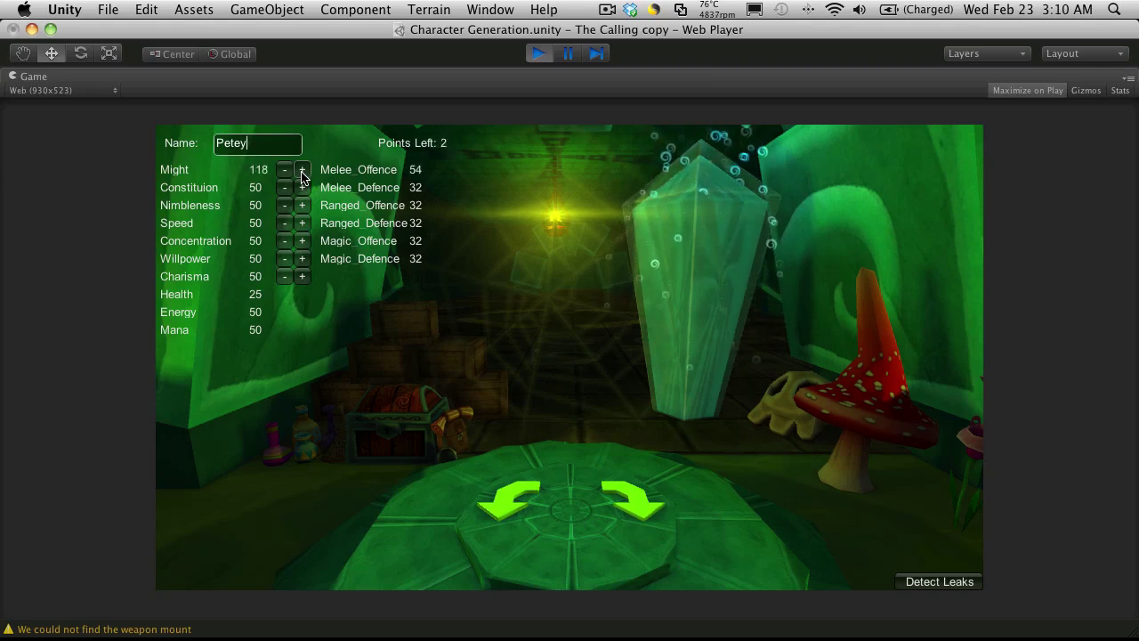
{"action": "double_click", "coordinate": [301, 172]}
{"action": "left_click", "coordinate": [599, 353]}
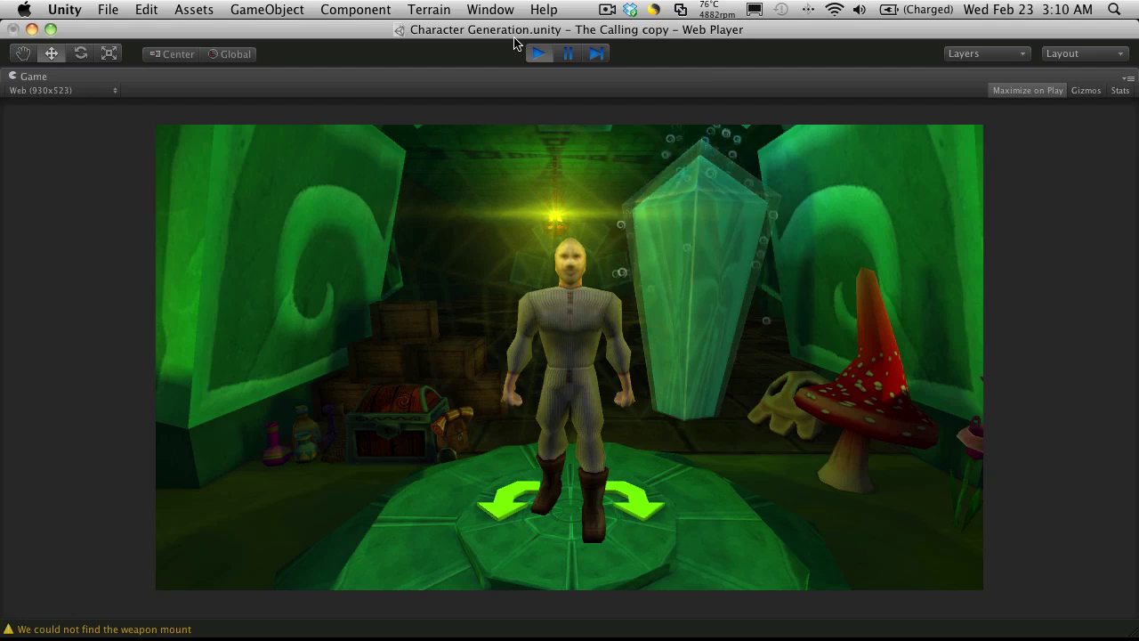
{"action": "left_click", "coordinate": [540, 55]}
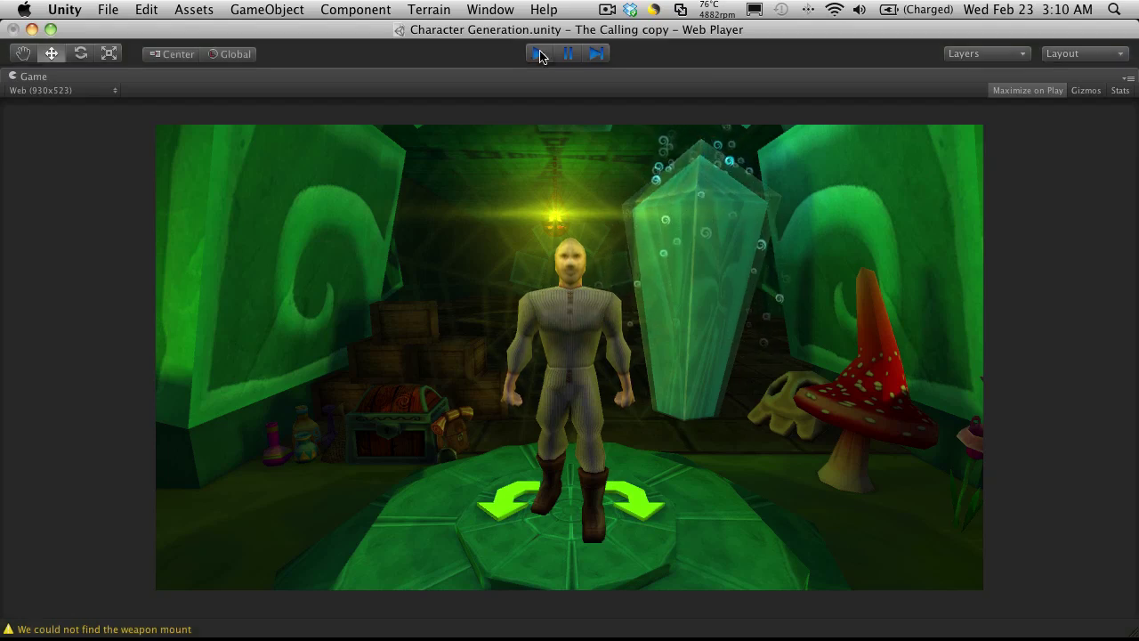